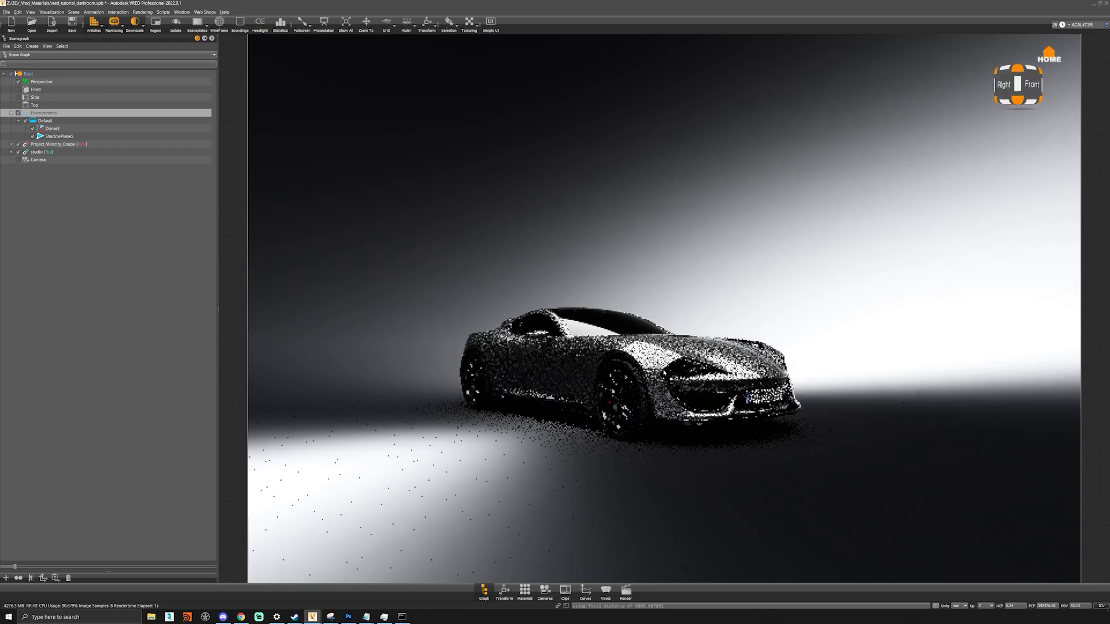
- Orbit the VRED camera slightly upward so the view looks down on the car
{"action": "left_click_drag", "start_coordinate": [662, 370], "coordinate": [662, 391]}
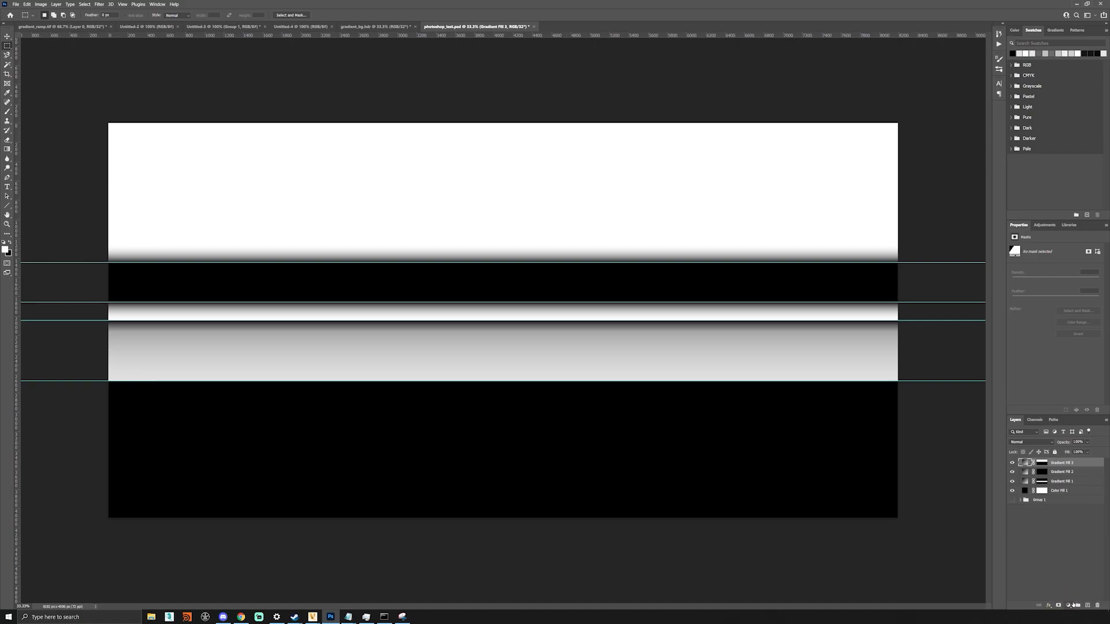
- Add a fourth gradient fill layer on top of the Photoshop document with its default gradient
{"action": "left_click", "coordinate": [1069, 605]}
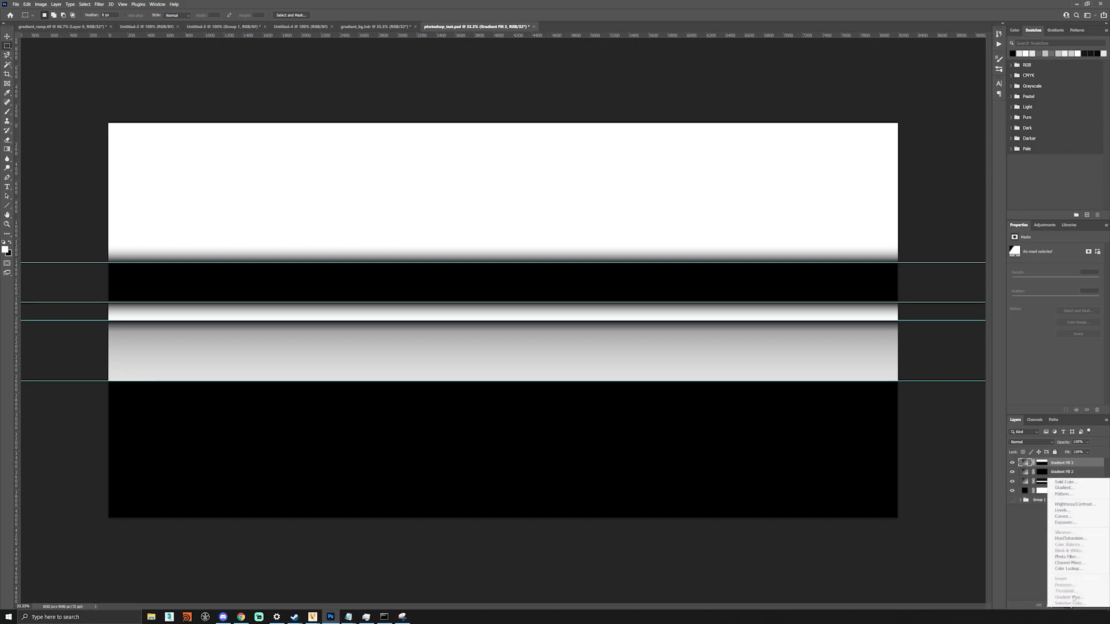
{"action": "left_click", "coordinate": [1082, 488]}
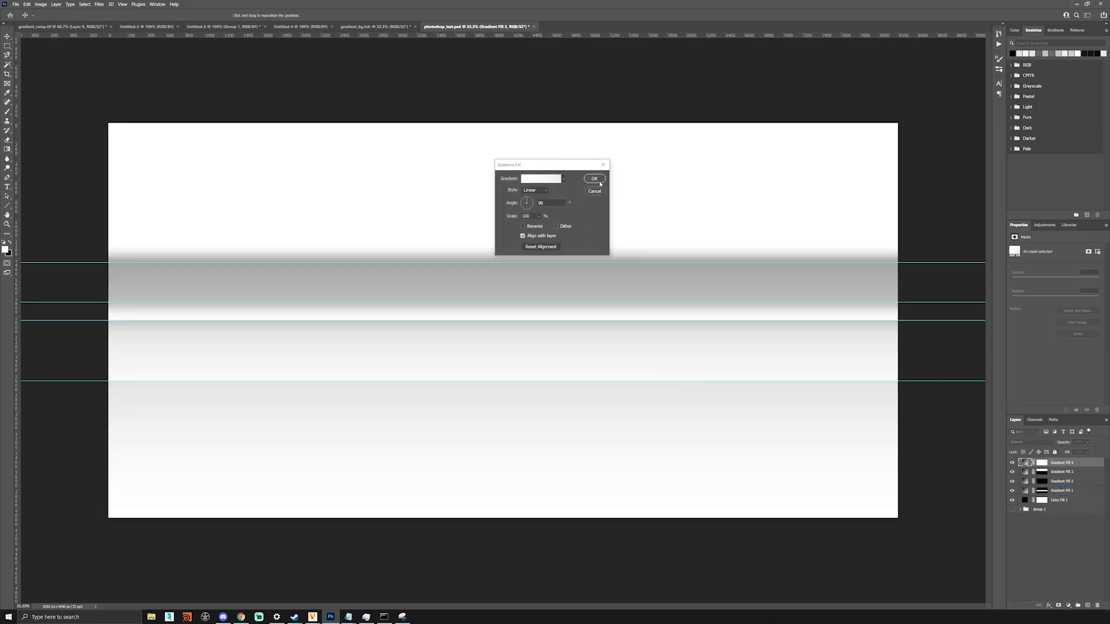
{"action": "left_click", "coordinate": [594, 178]}
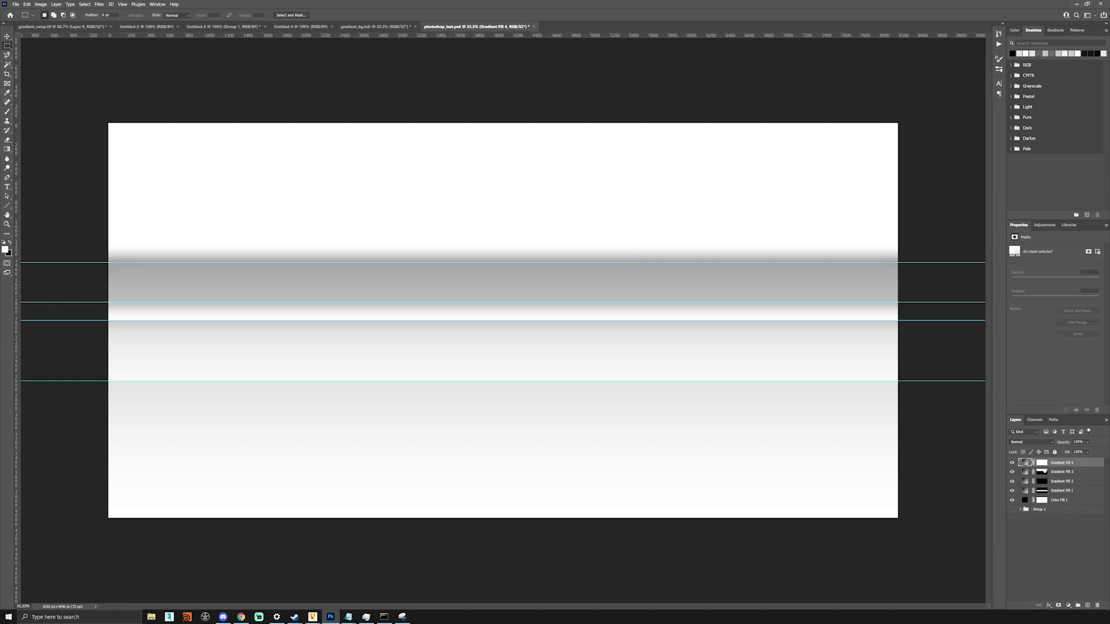
- In Gradient Fill 4's editor, set the right-hand opacity stop to 100%
{"action": "double_click", "coordinate": [1029, 465]}
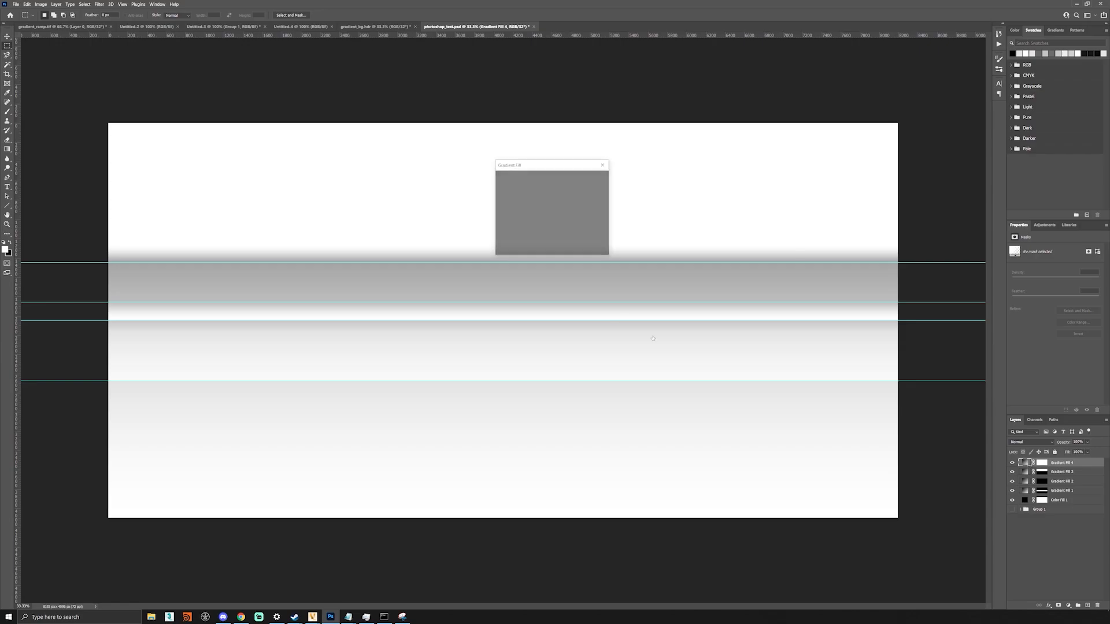
{"action": "left_click", "coordinate": [563, 179]}
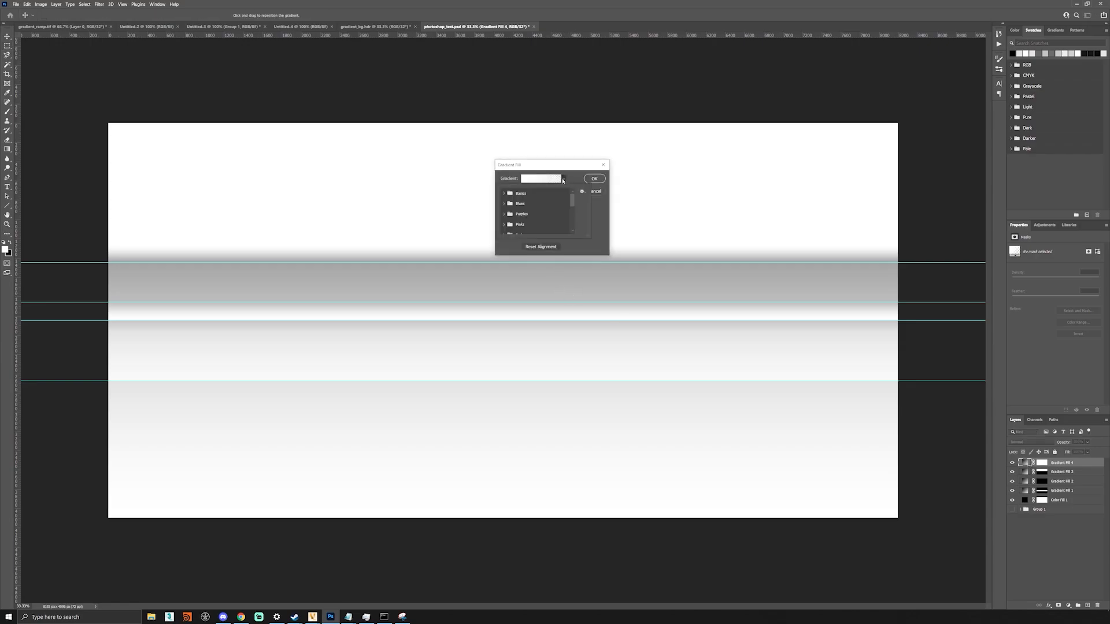
{"action": "left_click", "coordinate": [552, 178]}
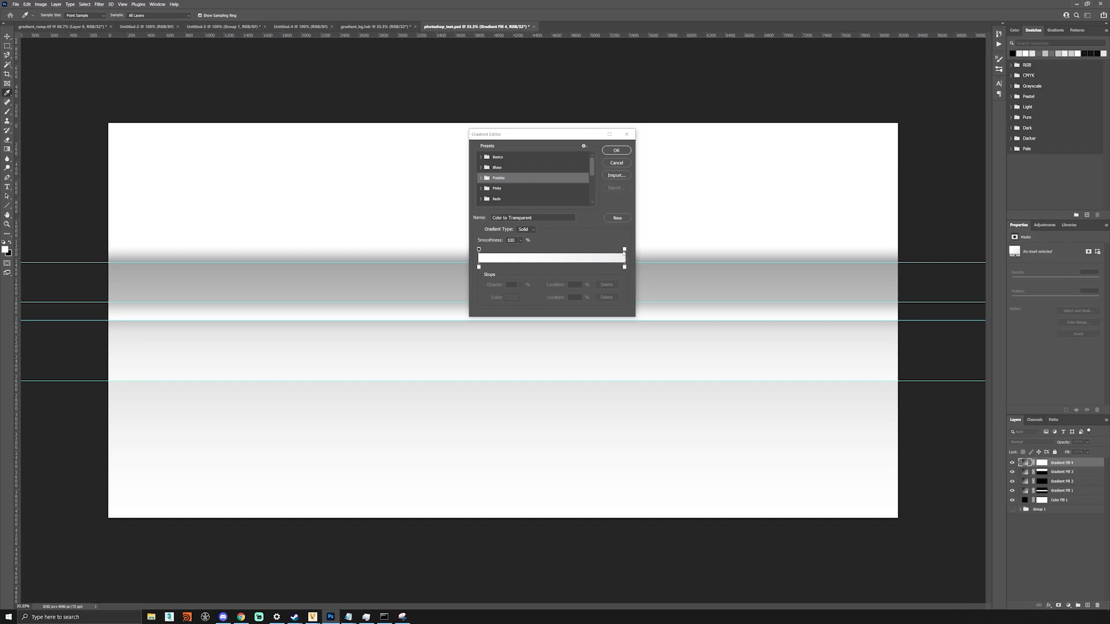
{"action": "left_click", "coordinate": [624, 250]}
{"action": "left_click", "coordinate": [510, 285]}
{"action": "type", "text": "100"}
{"action": "key", "text": "Return"}
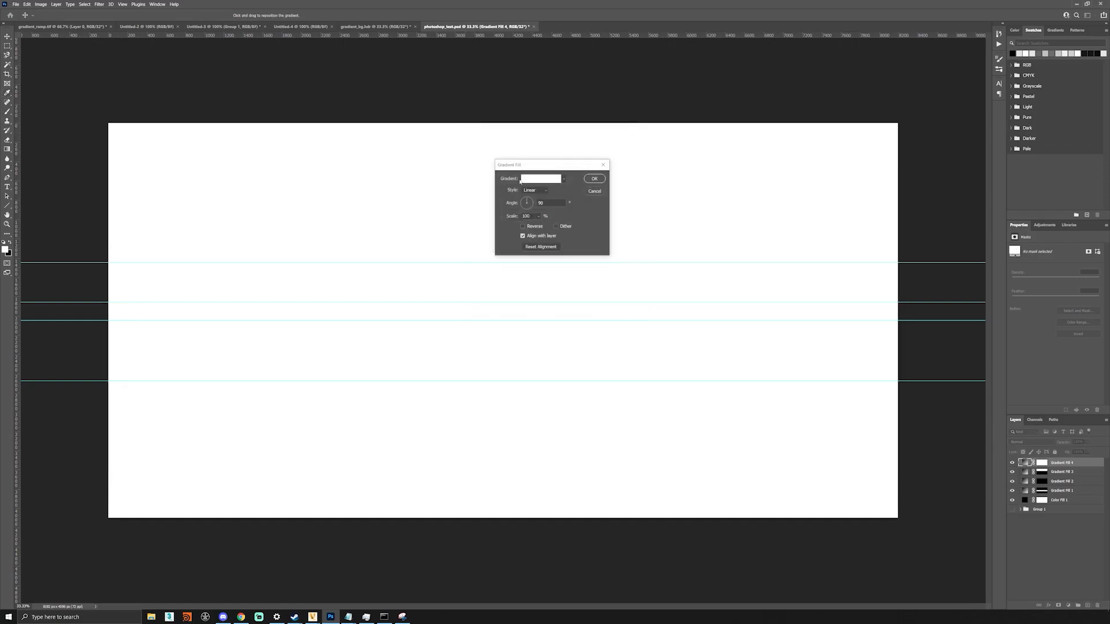
- Add a mid-grey (129) colour stop to the gradient and move it to about 52%
{"action": "left_click", "coordinate": [548, 180]}
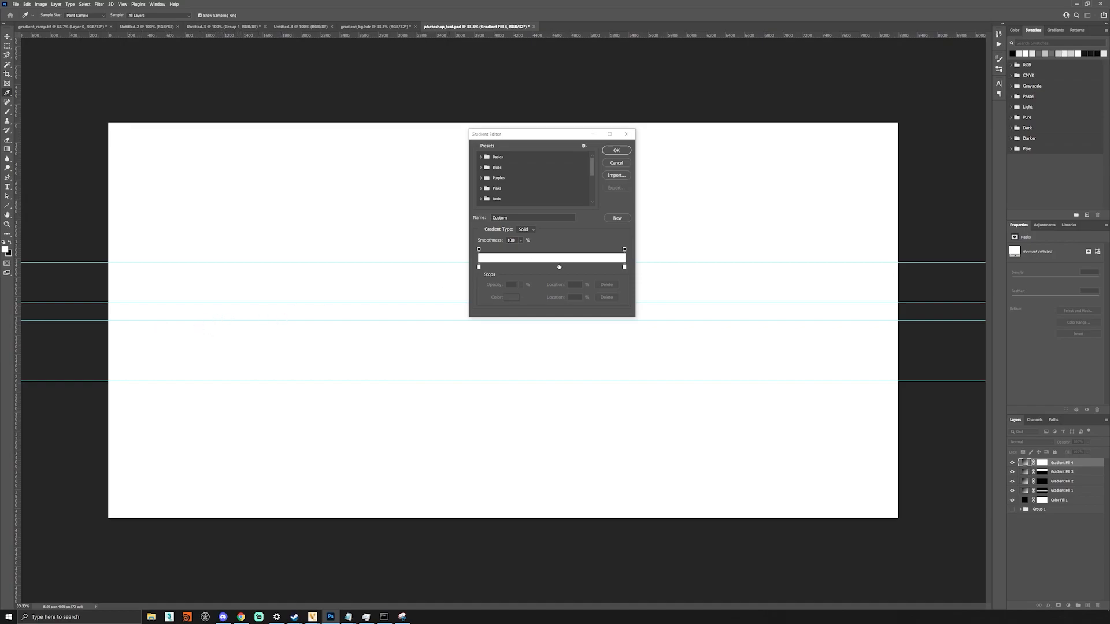
{"action": "left_click", "coordinate": [512, 267]}
{"action": "left_click", "coordinate": [513, 297]}
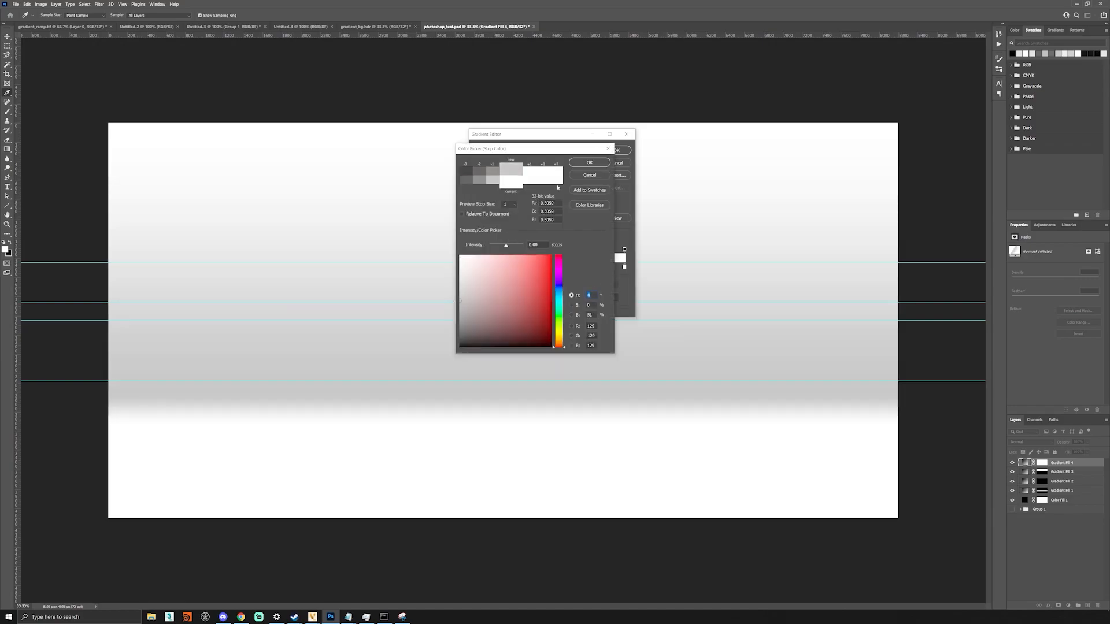
{"action": "left_click", "coordinate": [585, 163]}
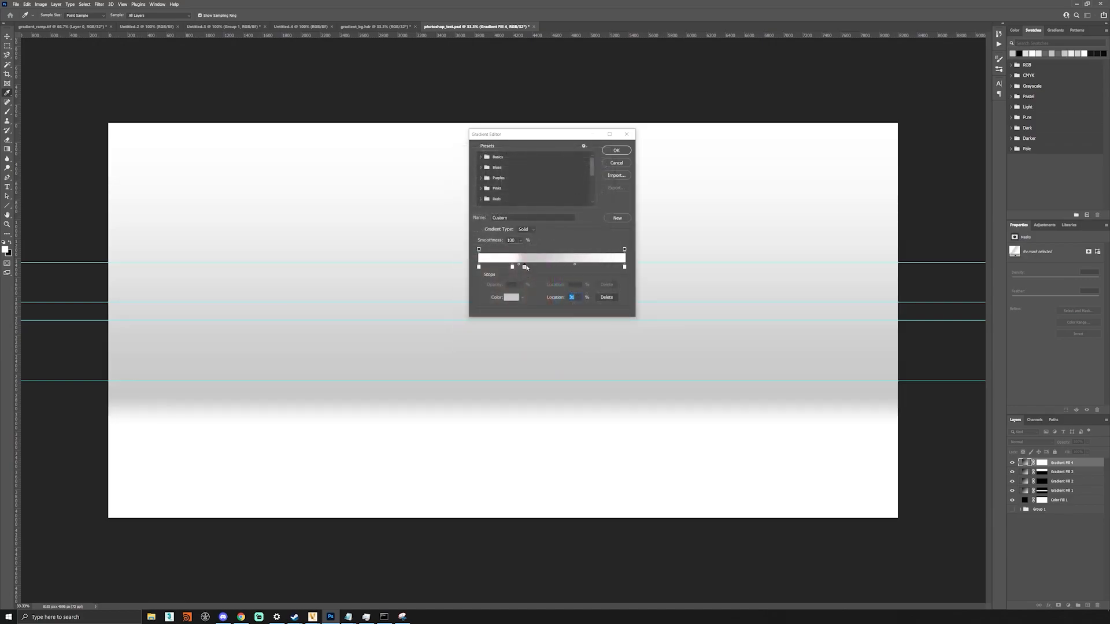
{"action": "left_click_drag", "start_coordinate": [525, 267], "coordinate": [567, 271]}
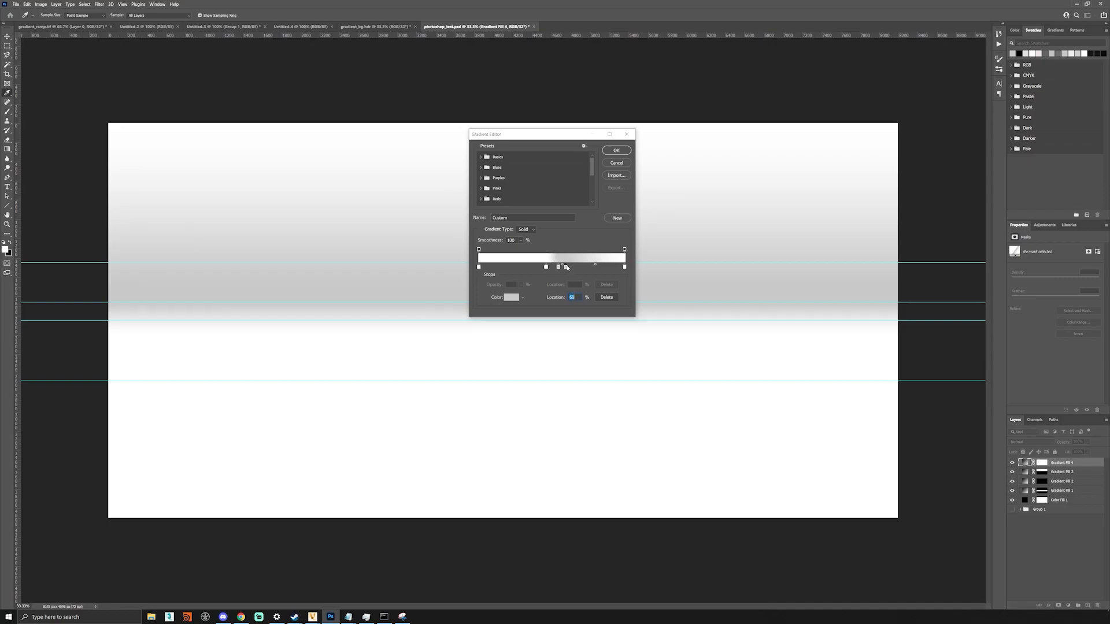
- Set the gradient's rightmost colour stop to black
{"action": "left_click", "coordinate": [625, 268]}
{"action": "left_click", "coordinate": [618, 259]}
{"action": "double_click", "coordinate": [625, 268]}
{"action": "left_click", "coordinate": [461, 347]}
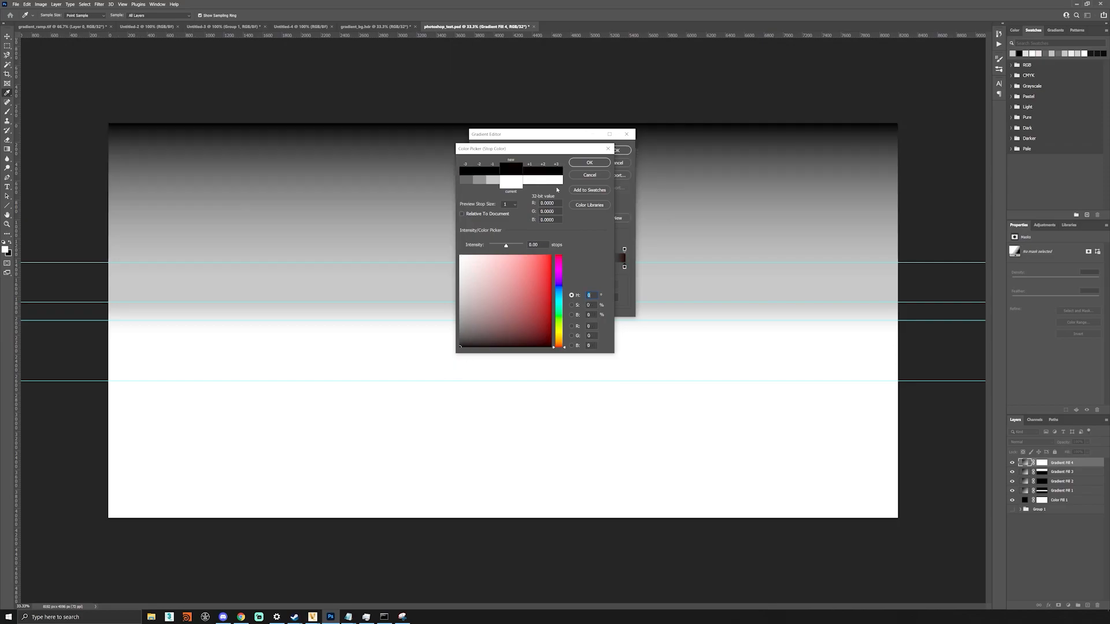
{"action": "left_click", "coordinate": [589, 162]}
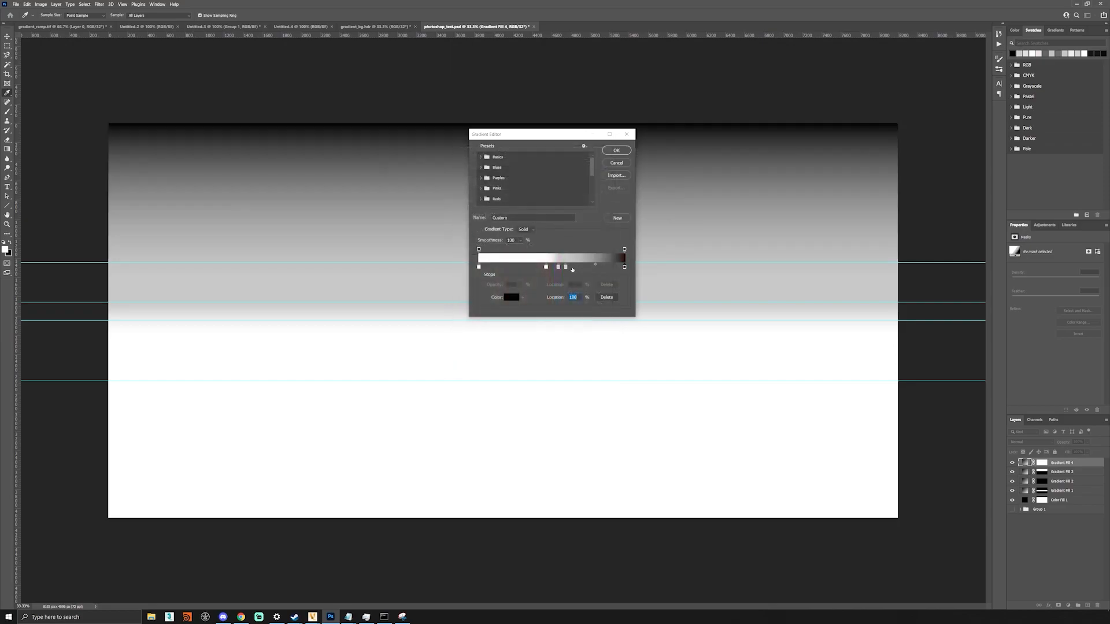
- Remove the extra grey stop, move the remaining grey stop to about 72%, and commit the gradient fill
{"action": "left_click_drag", "start_coordinate": [566, 268], "coordinate": [617, 271]}
{"action": "left_click", "coordinate": [602, 300]}
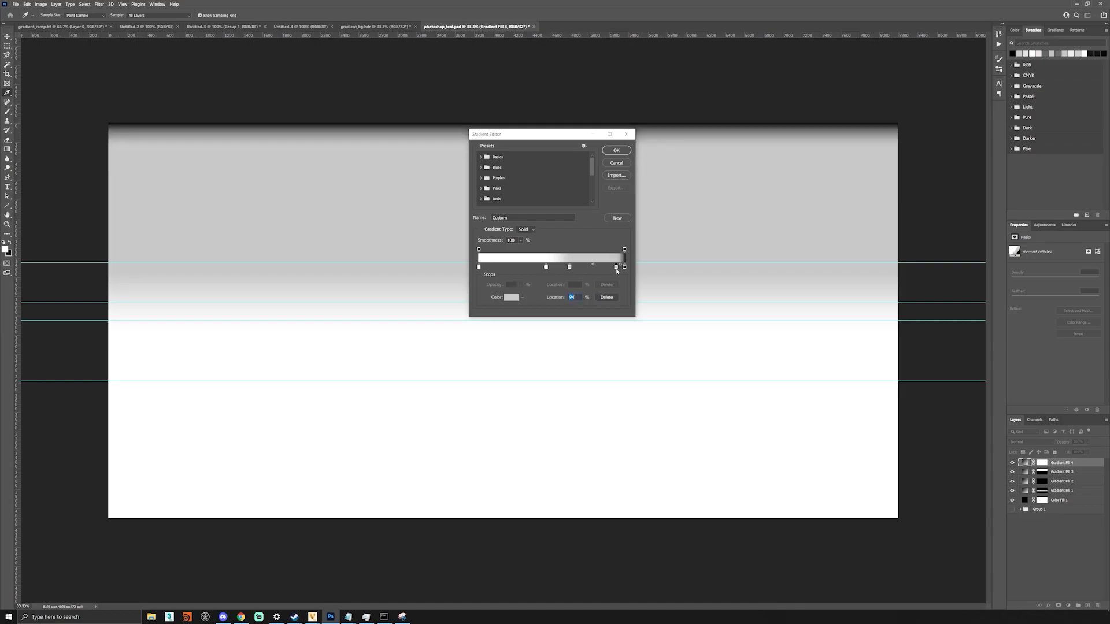
{"action": "left_click_drag", "start_coordinate": [570, 268], "coordinate": [583, 268]}
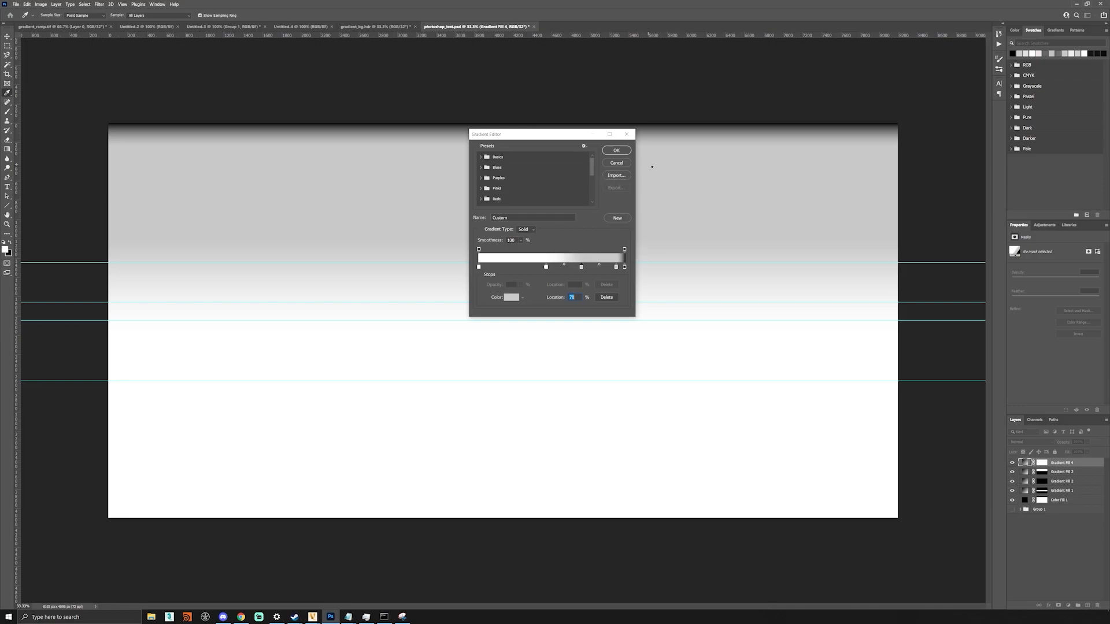
{"action": "left_click", "coordinate": [616, 152]}
{"action": "left_click", "coordinate": [595, 179]}
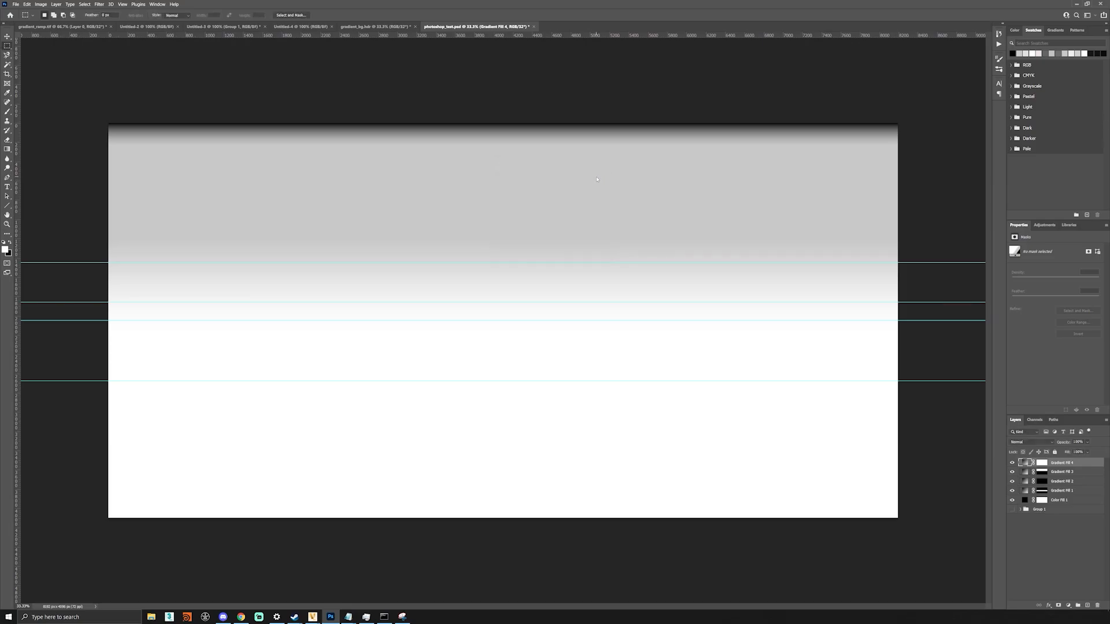
- Save a copy as whiteroom_background.hdr in Radiance format in the whiteroom_tutorial folder
{"action": "key", "text": "ctrl+alt+s"}
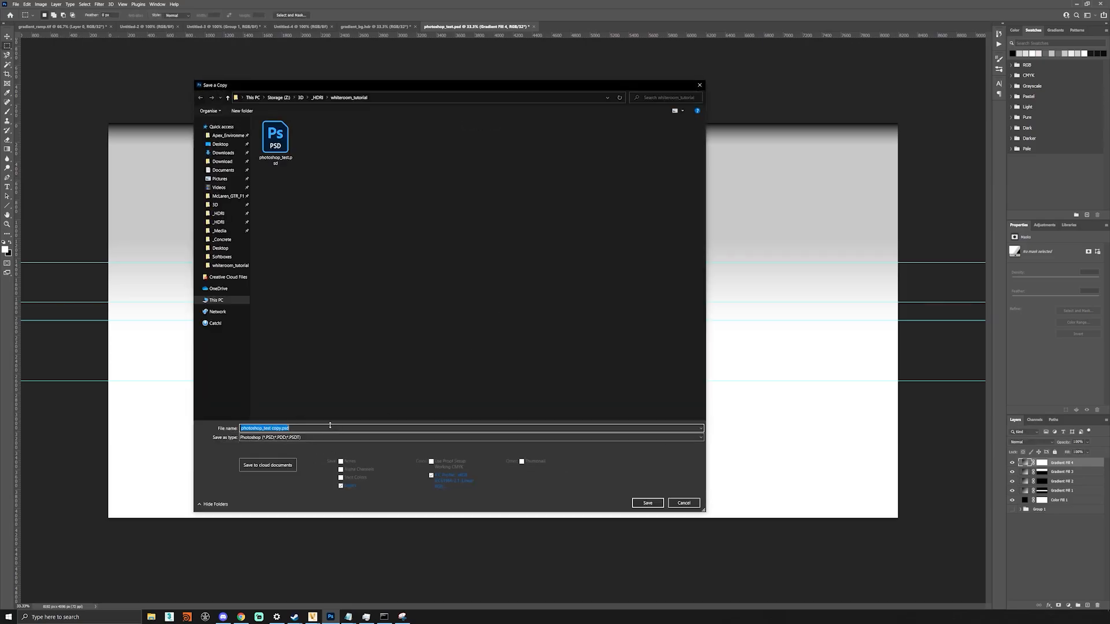
{"action": "type", "text": "whiteroom"}
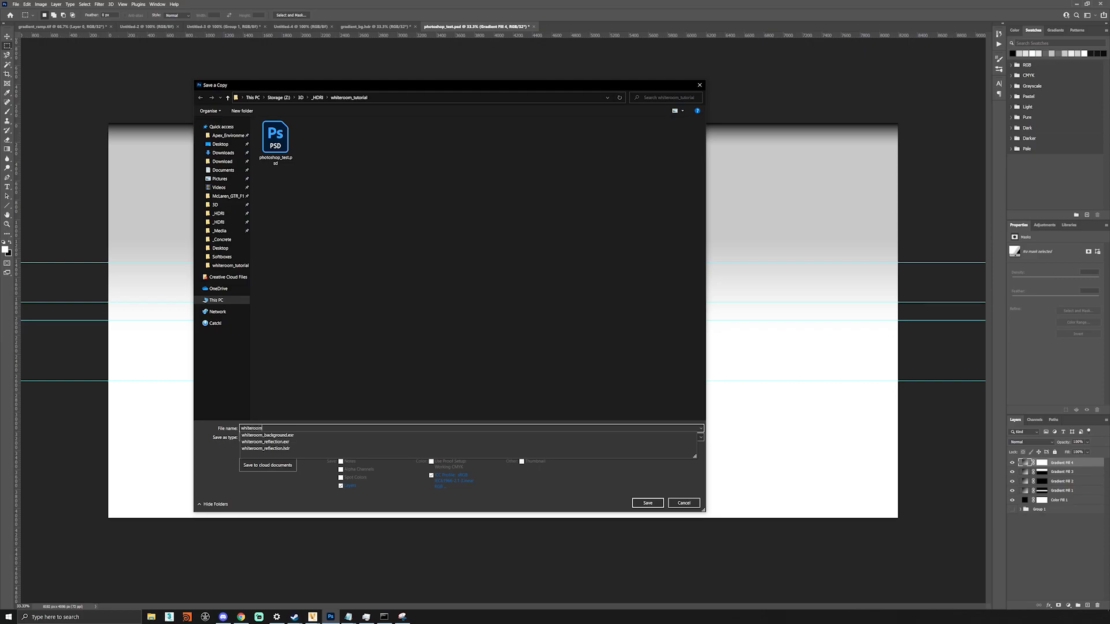
{"action": "type", "text": "_background.hdr"}
{"action": "left_click", "coordinate": [331, 438]}
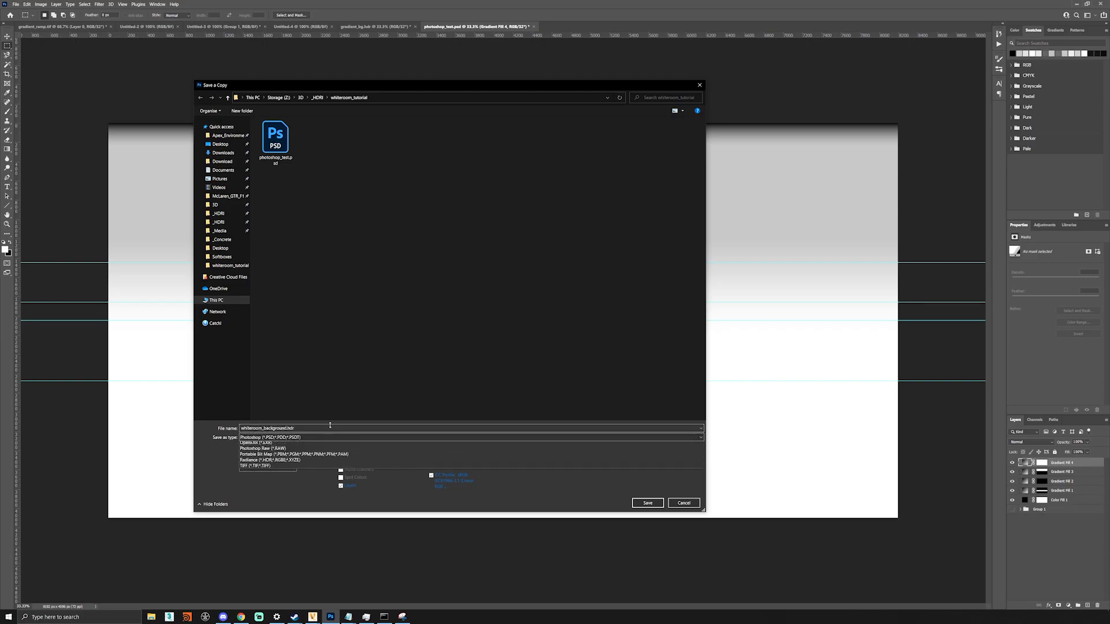
{"action": "key", "text": "Down"}
{"action": "key", "text": "Down"}
{"action": "key", "text": "Down"}
{"action": "key", "text": "Down"}
{"action": "key", "text": "Down"}
{"action": "key", "text": "Return"}
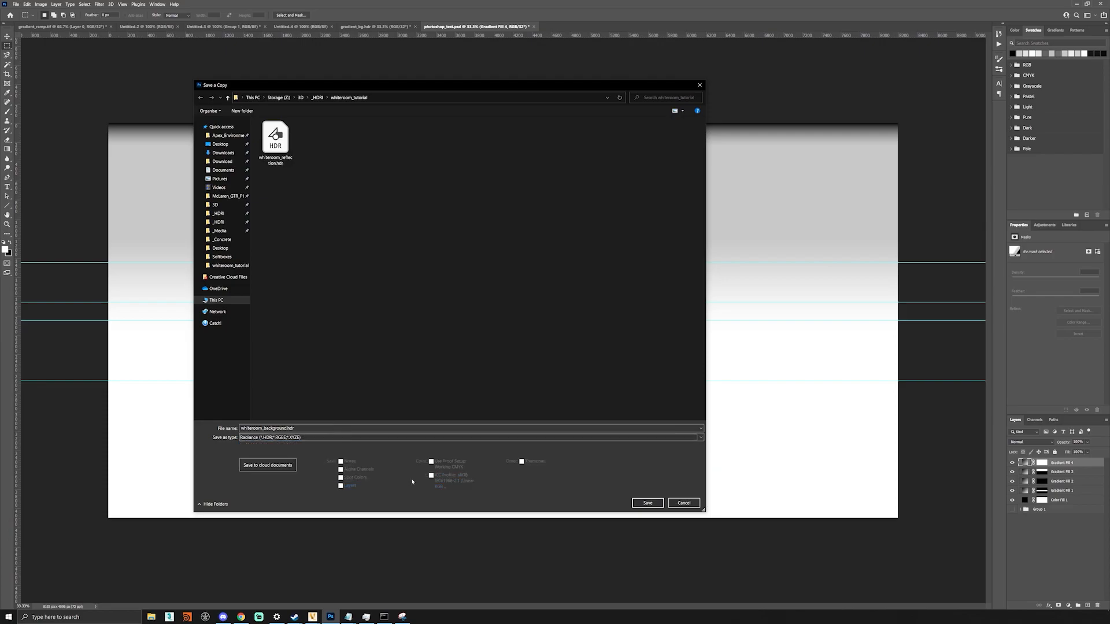
{"action": "left_click", "coordinate": [650, 503]}
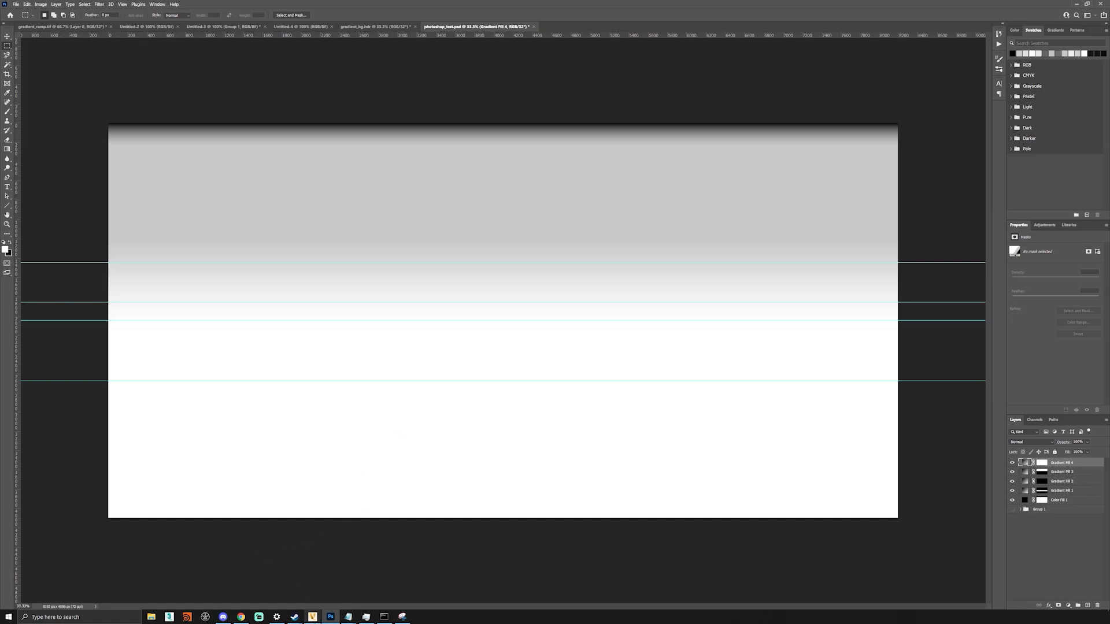
- Create a new environment under VRED's Environments group from the whiteroom image
{"action": "mouse_move", "coordinate": [312, 617]}
{"action": "left_click", "coordinate": [284, 585]}
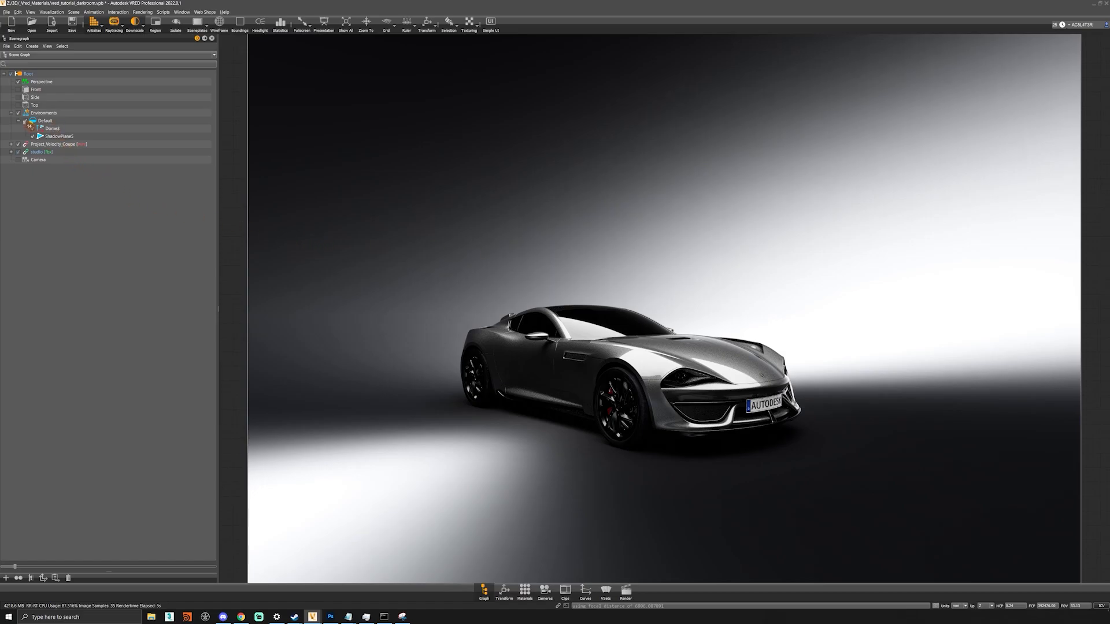
{"action": "left_click", "coordinate": [37, 113]}
{"action": "right_click", "coordinate": [37, 113]}
{"action": "mouse_move", "coordinate": [77, 122]}
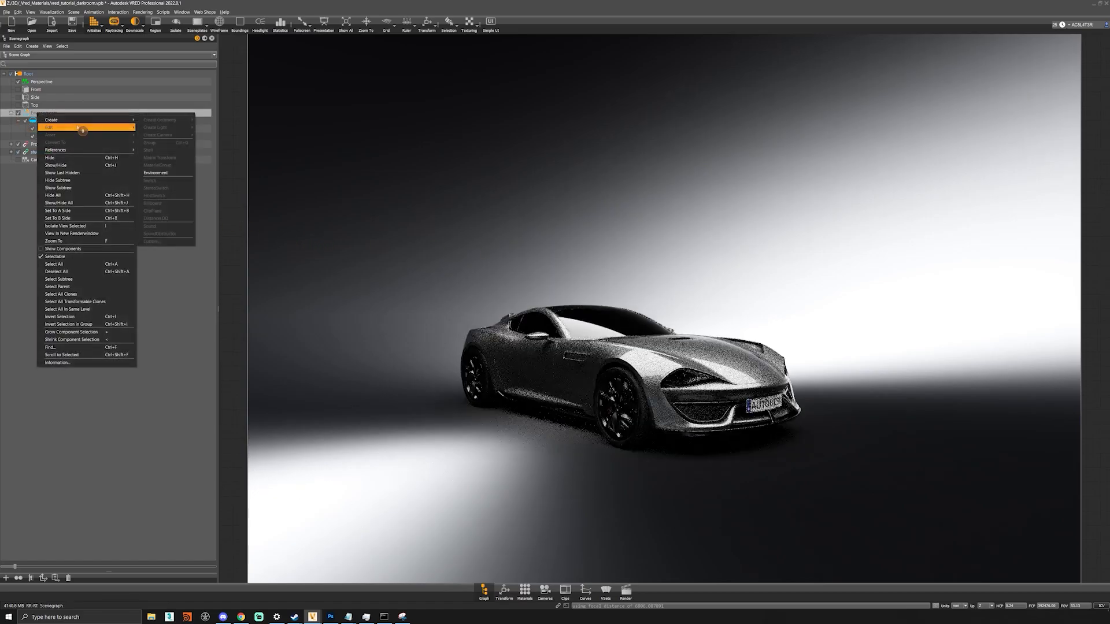
{"action": "left_click", "coordinate": [164, 172]}
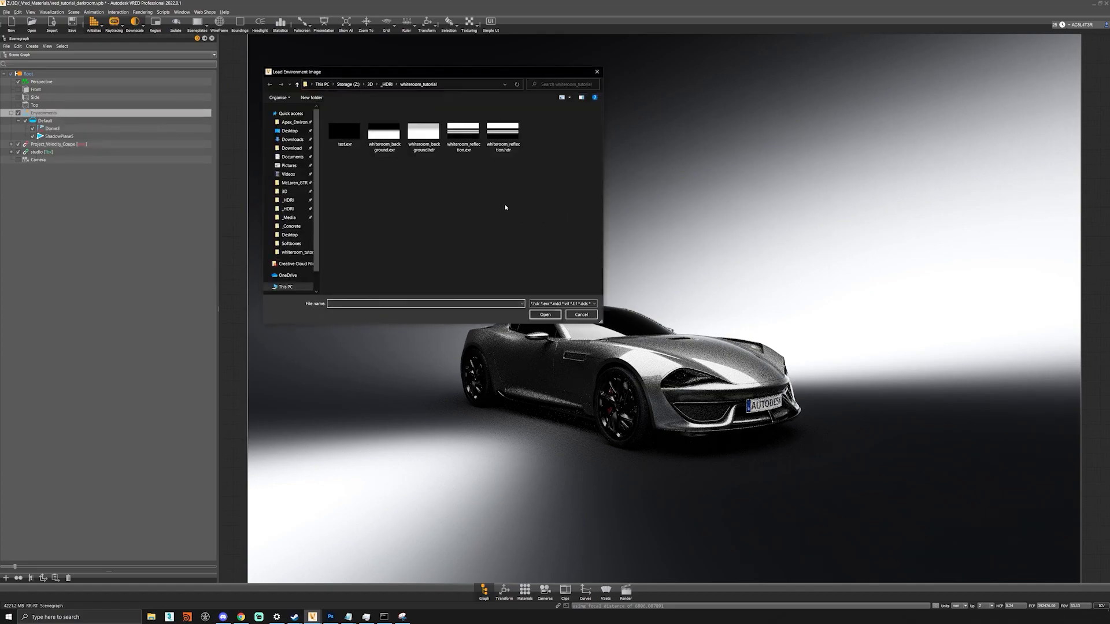
{"action": "key", "text": "alt+Tab"}
{"action": "key", "text": "alt+Tab"}
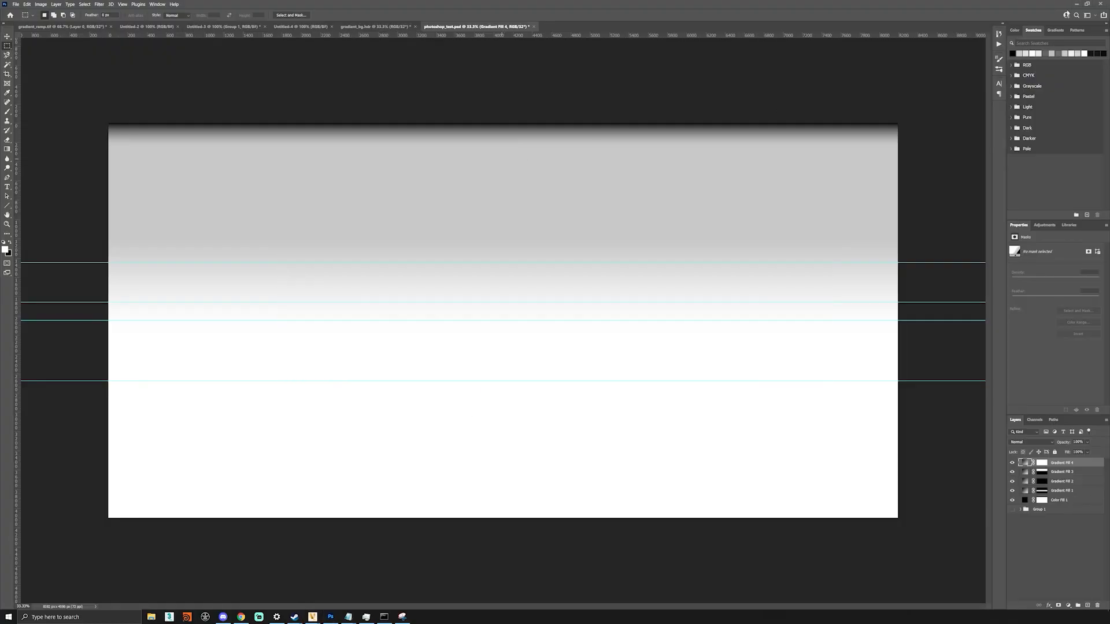
{"action": "left_click", "coordinate": [1078, 5]}
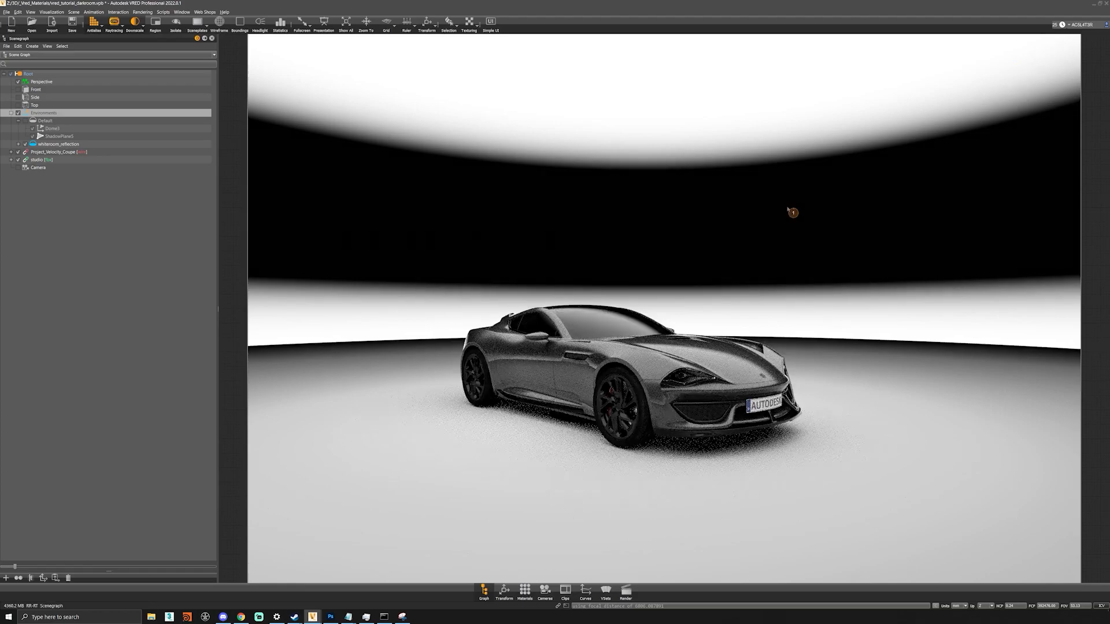
- Orbit around the coupe in the white room to a front-left view, panning the car left
{"action": "left_click_drag", "start_coordinate": [742, 389], "coordinate": [439, 155]}
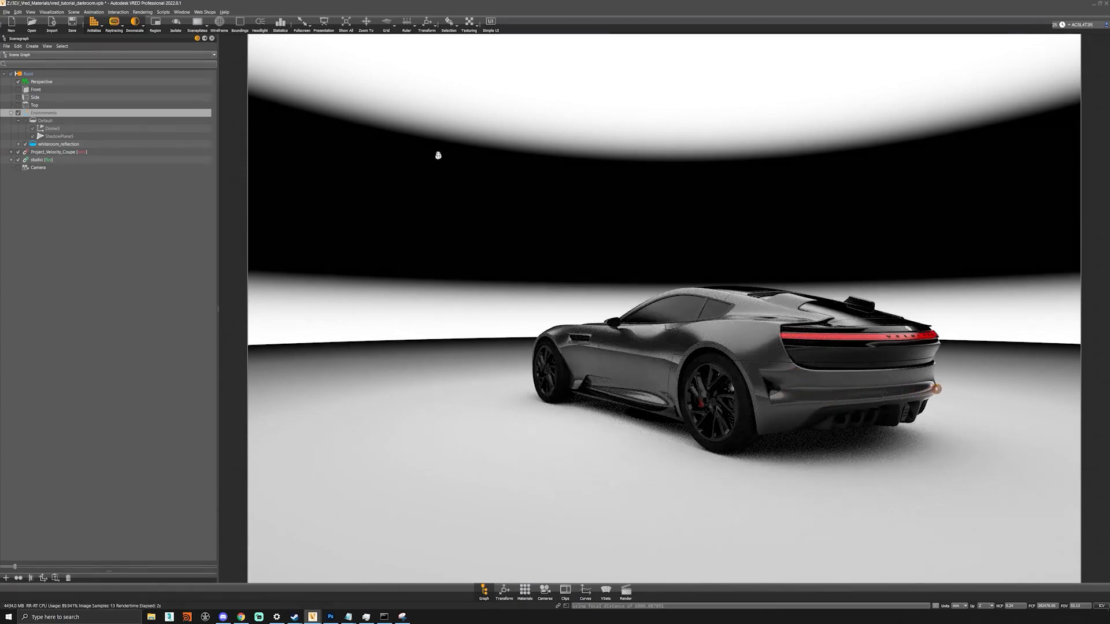
{"action": "left_click_drag", "start_coordinate": [509, 354], "coordinate": [726, 361]}
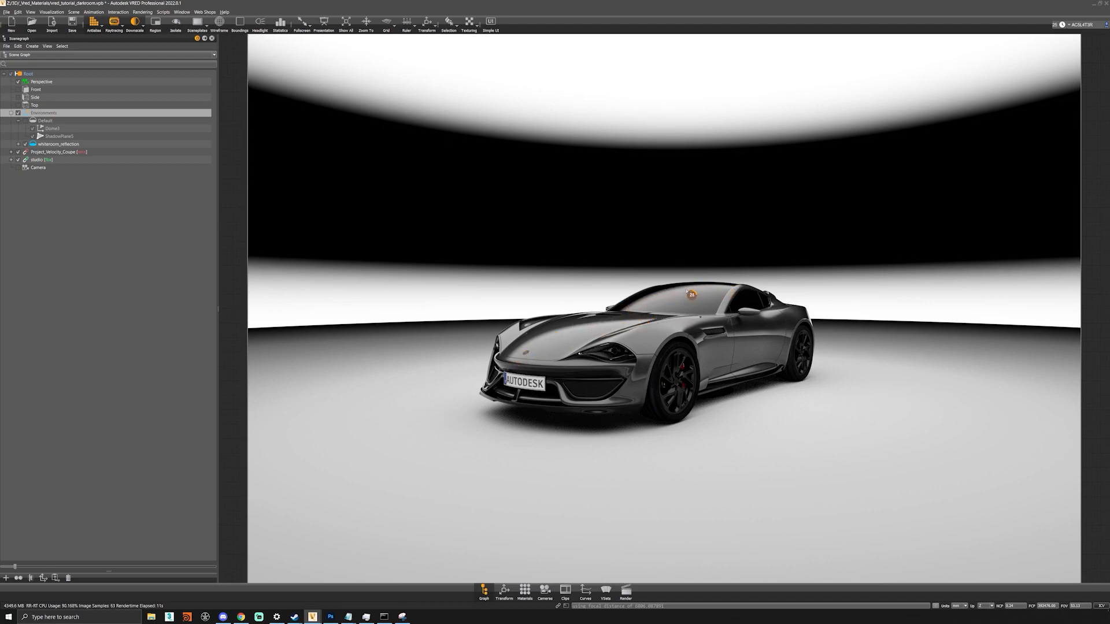
{"action": "left_click_drag", "start_coordinate": [717, 298], "coordinate": [809, 300], "text": "alt"}
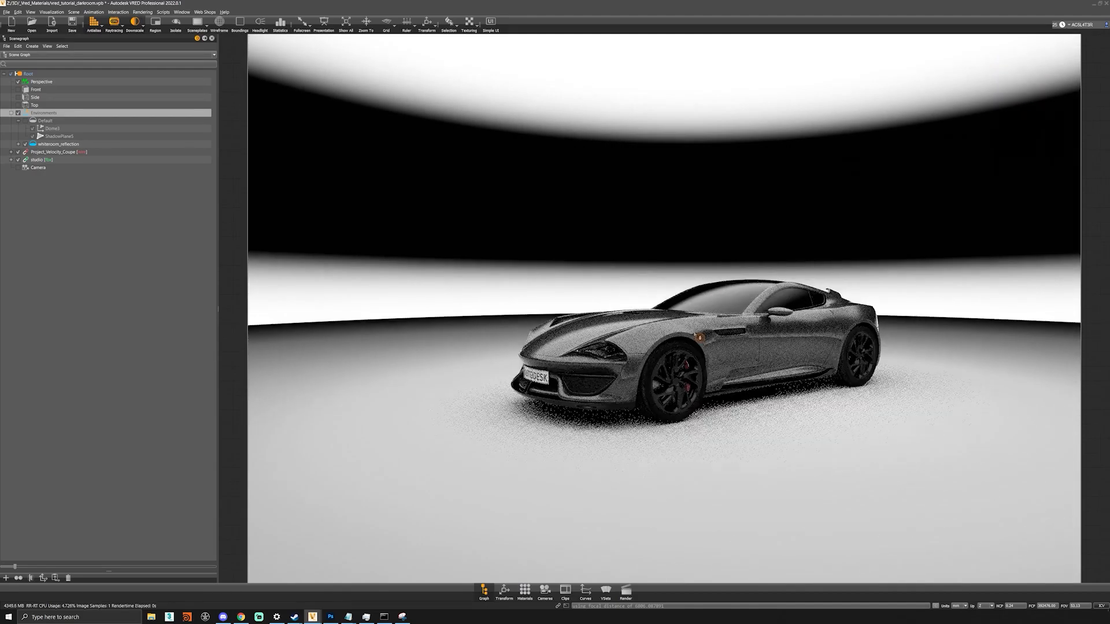
{"action": "middle_click_drag", "start_coordinate": [710, 371], "coordinate": [611, 371]}
- Duplicate the Dome4 node and name the copy whiteroom_background
{"action": "left_click", "coordinate": [58, 137]}
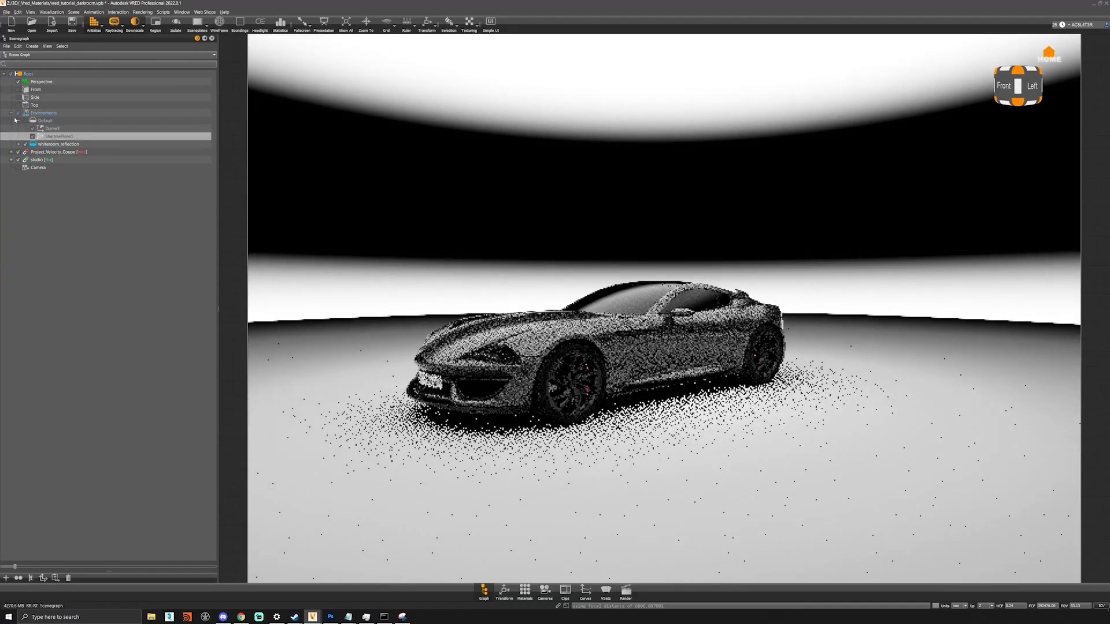
{"action": "left_click", "coordinate": [18, 144]}
{"action": "left_click", "coordinate": [54, 152]}
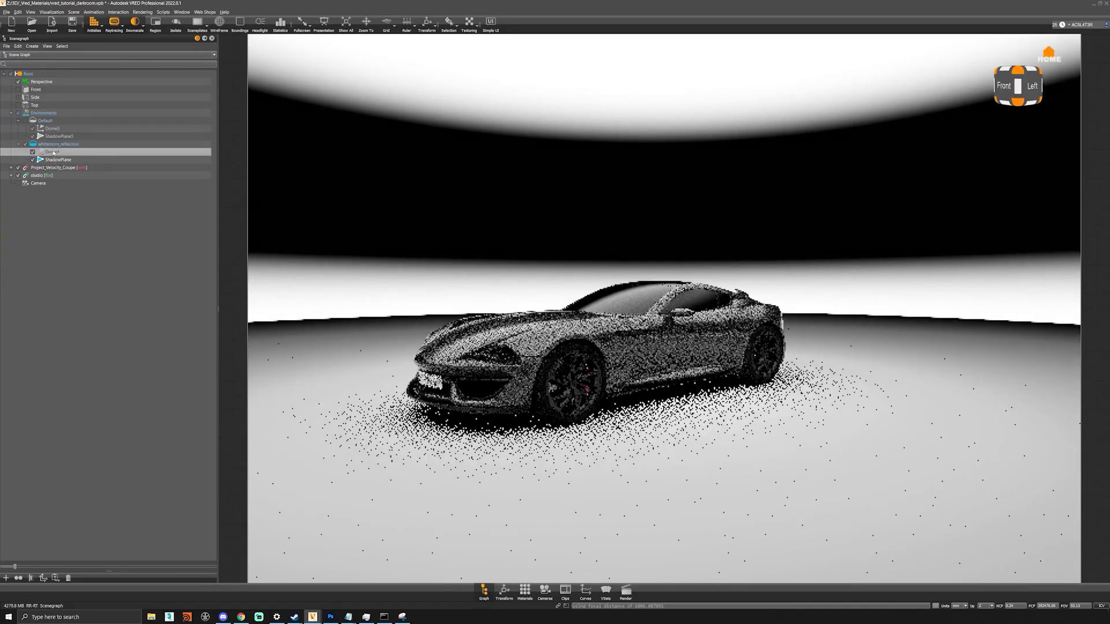
{"action": "key", "text": "ctrl+d"}
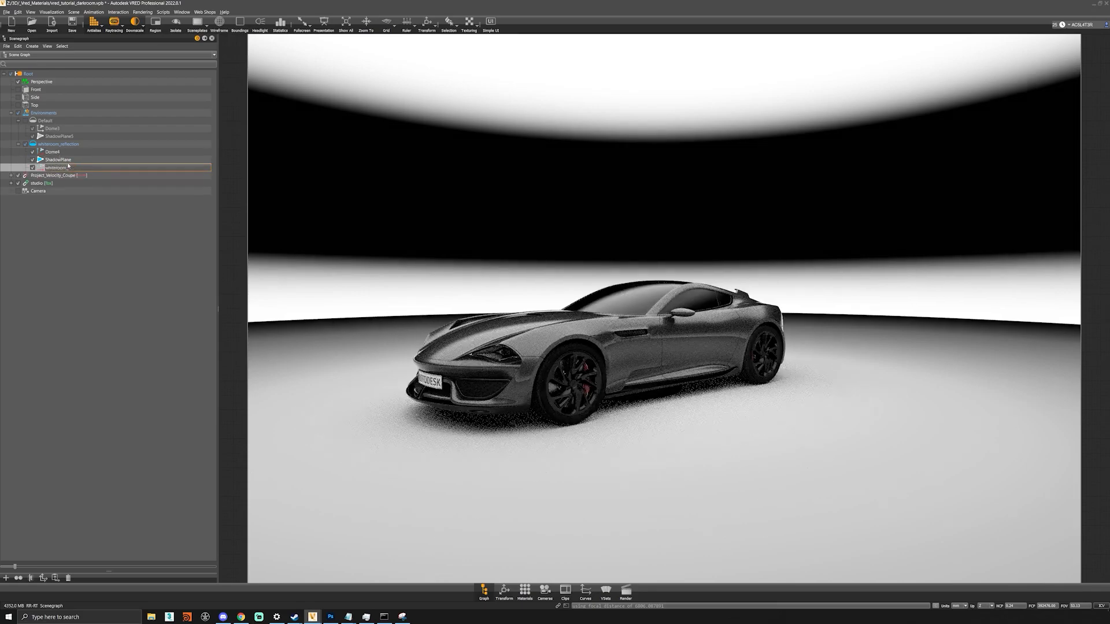
{"action": "type", "text": "und"}
{"action": "key", "text": "Return"}
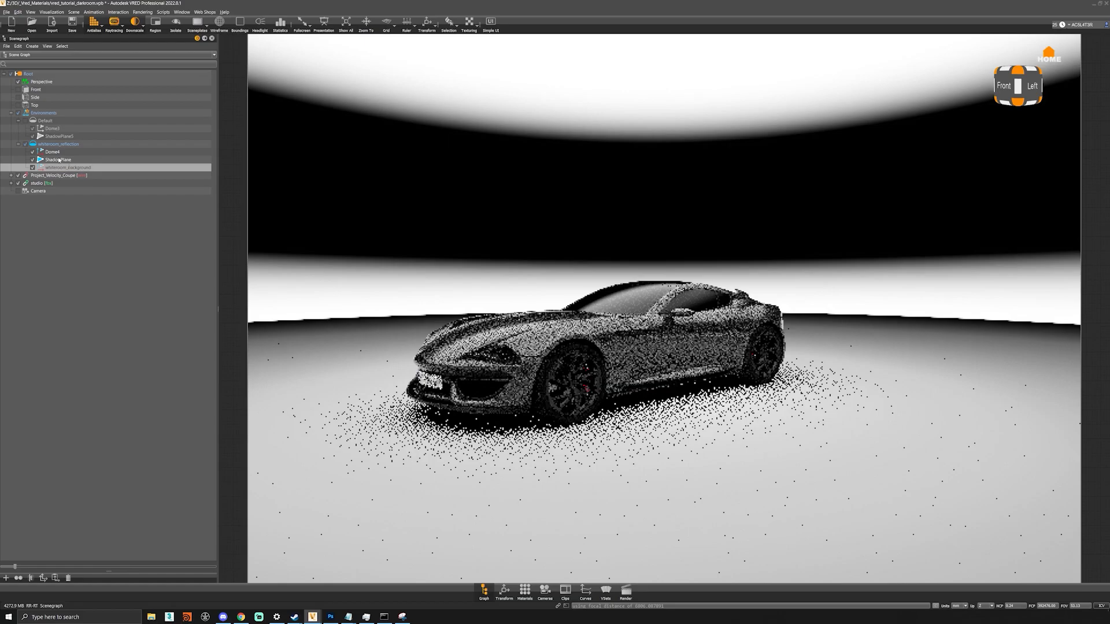
- Rename Dome4 to whiteroom_reflection, accepting the duplicate-name warning
{"action": "left_click", "coordinate": [56, 157]}
{"action": "double_click", "coordinate": [55, 153]}
{"action": "type", "text": "whiteroom_reflection"}
{"action": "key", "text": "Return"}
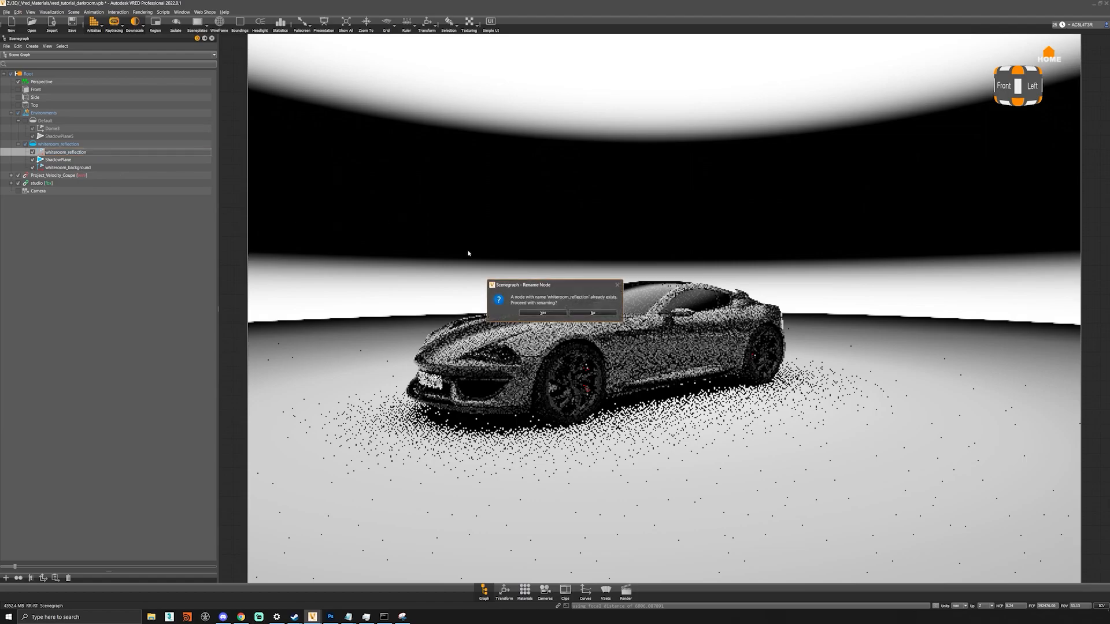
{"action": "left_click", "coordinate": [532, 313]}
{"action": "left_click", "coordinate": [92, 167]}
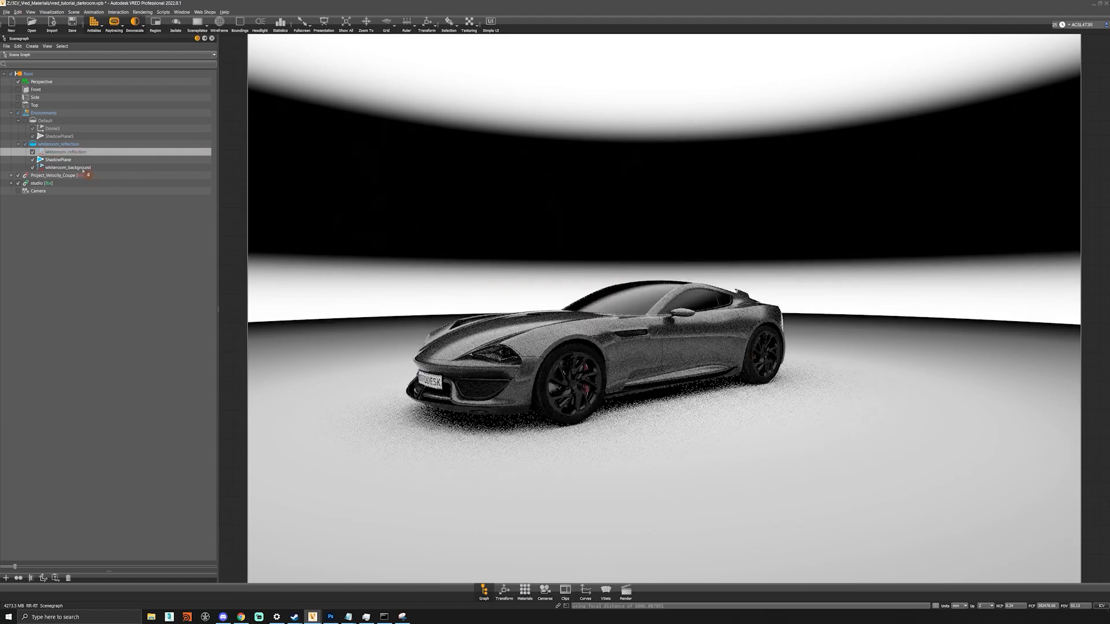
- Duplicate the whiteroom_reflection material as whiteroom_backround and assign it to the whiteroom_background node
{"action": "left_click", "coordinate": [524, 590]}
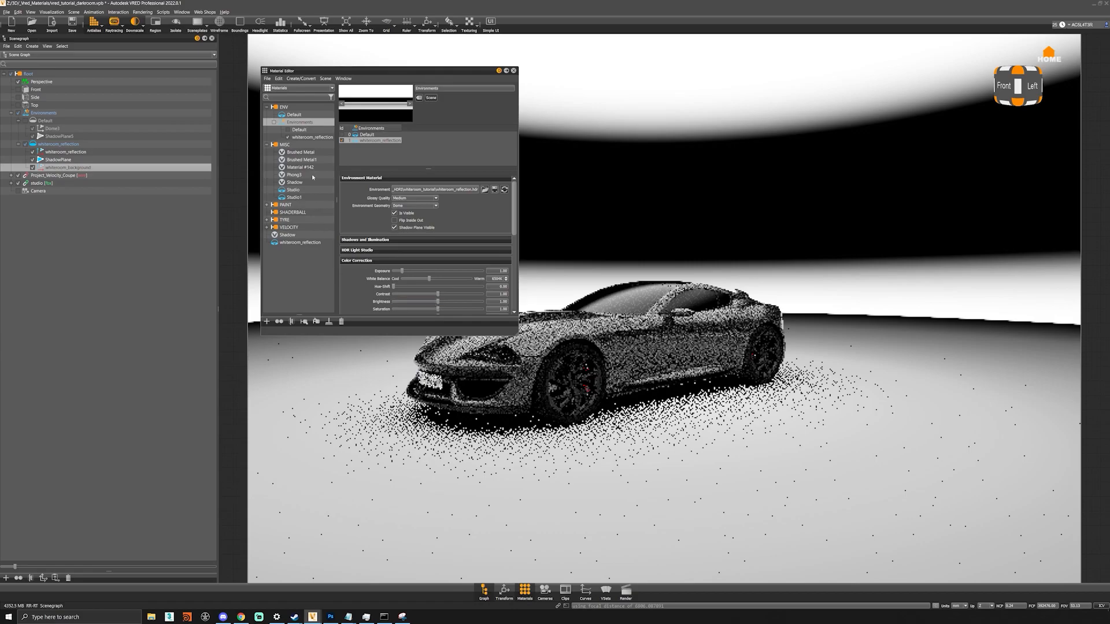
{"action": "left_click", "coordinate": [307, 244]}
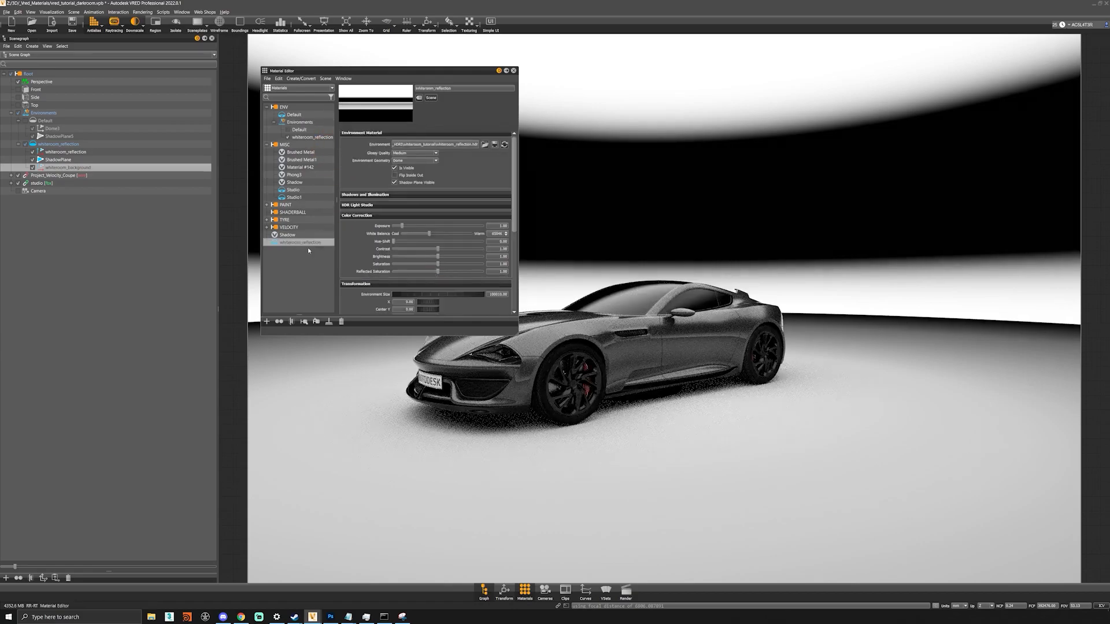
{"action": "key", "text": "ctrl+d"}
{"action": "double_click", "coordinate": [319, 252]}
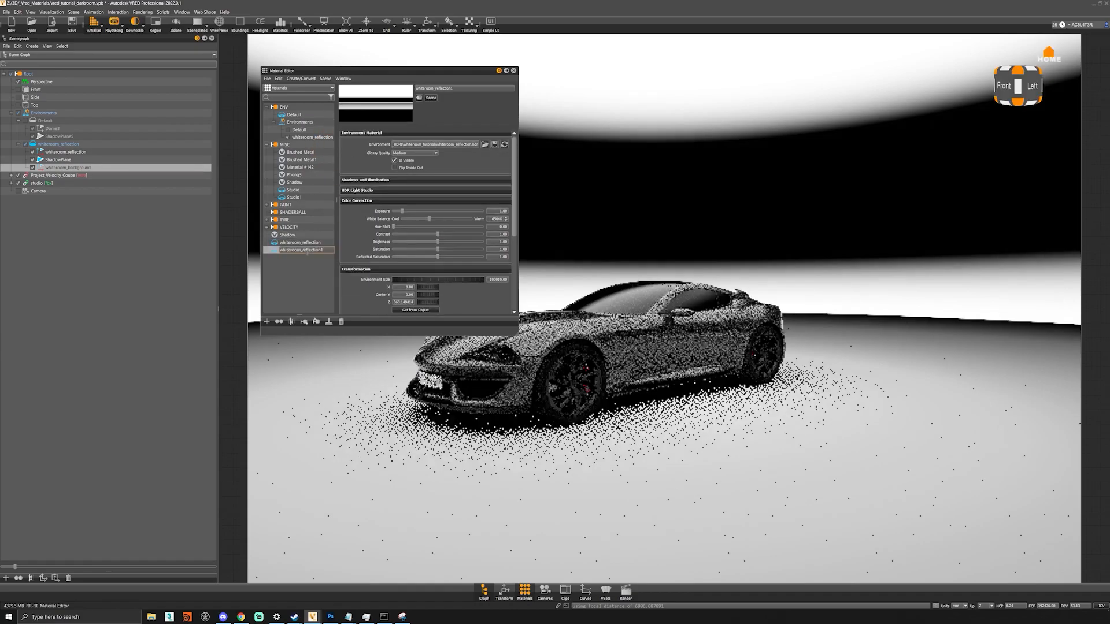
{"action": "type", "text": "backround"}
{"action": "key", "text": "Return"}
{"action": "left_click_drag", "start_coordinate": [308, 250], "coordinate": [75, 170]}
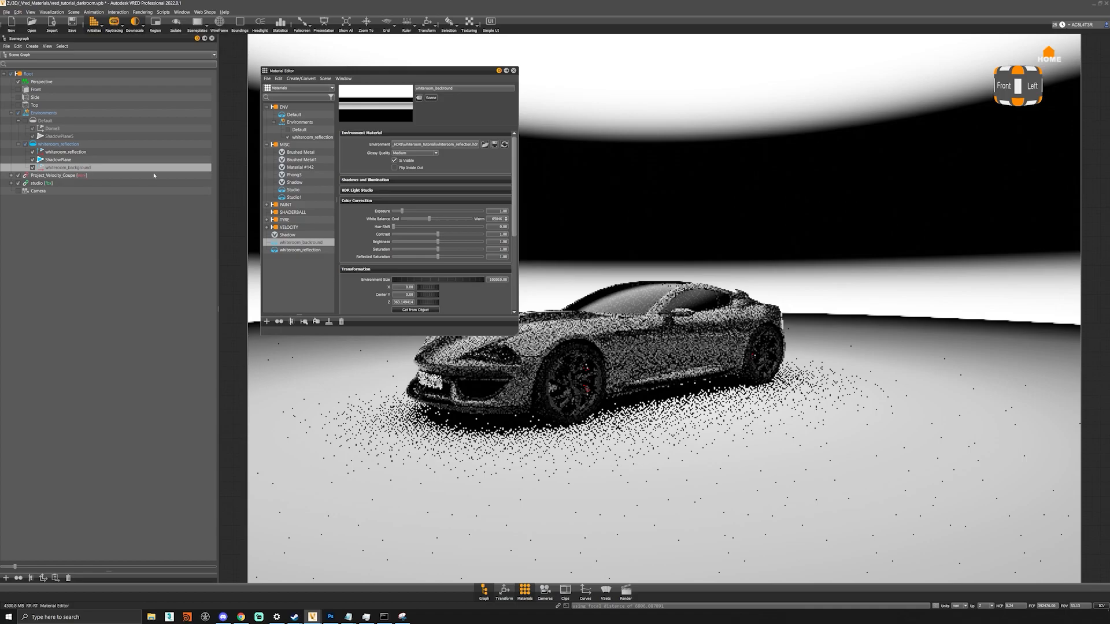
- Load whiteroom_background.hdr into the new material and make it invisible in reflections
{"action": "left_click", "coordinate": [485, 145]}
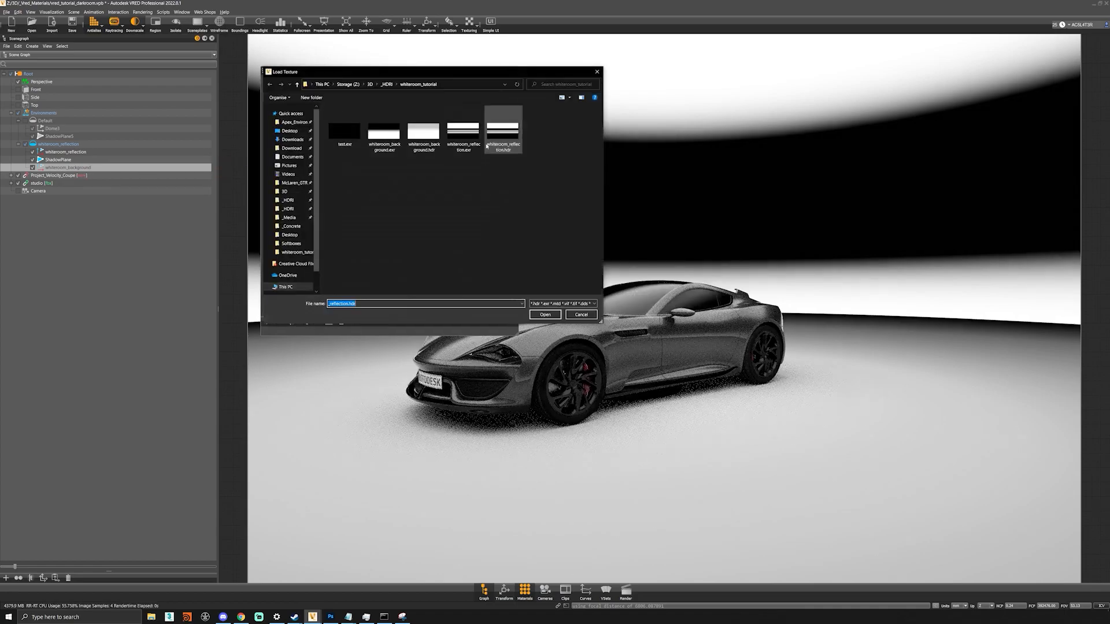
{"action": "double_click", "coordinate": [423, 132]}
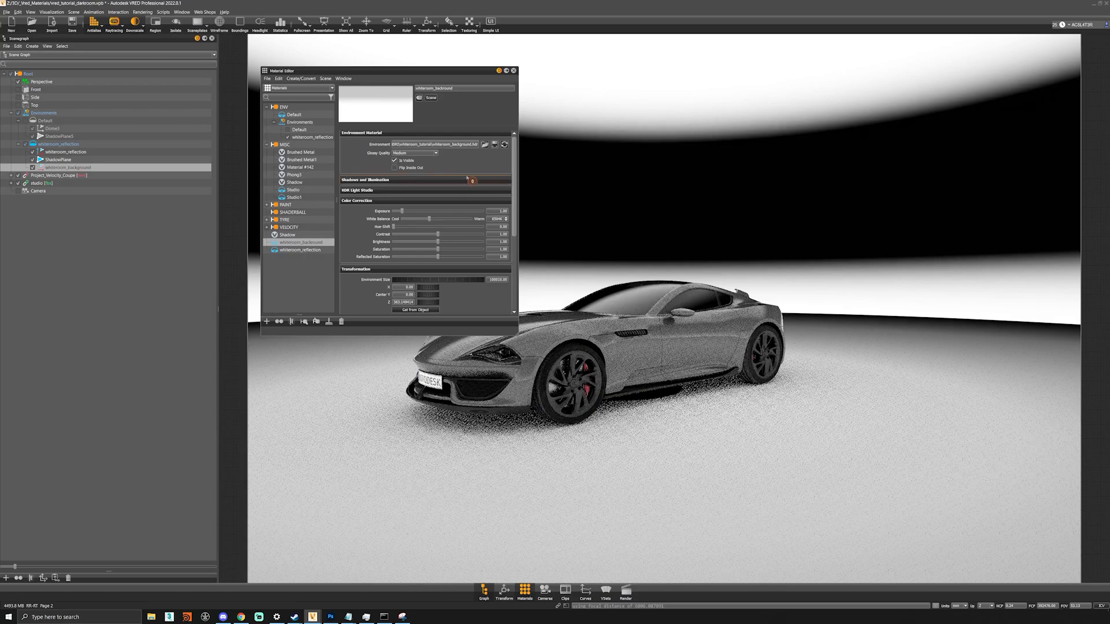
{"action": "scroll", "coordinate": [381, 296], "scroll_direction": "down", "scroll_amount": 3}
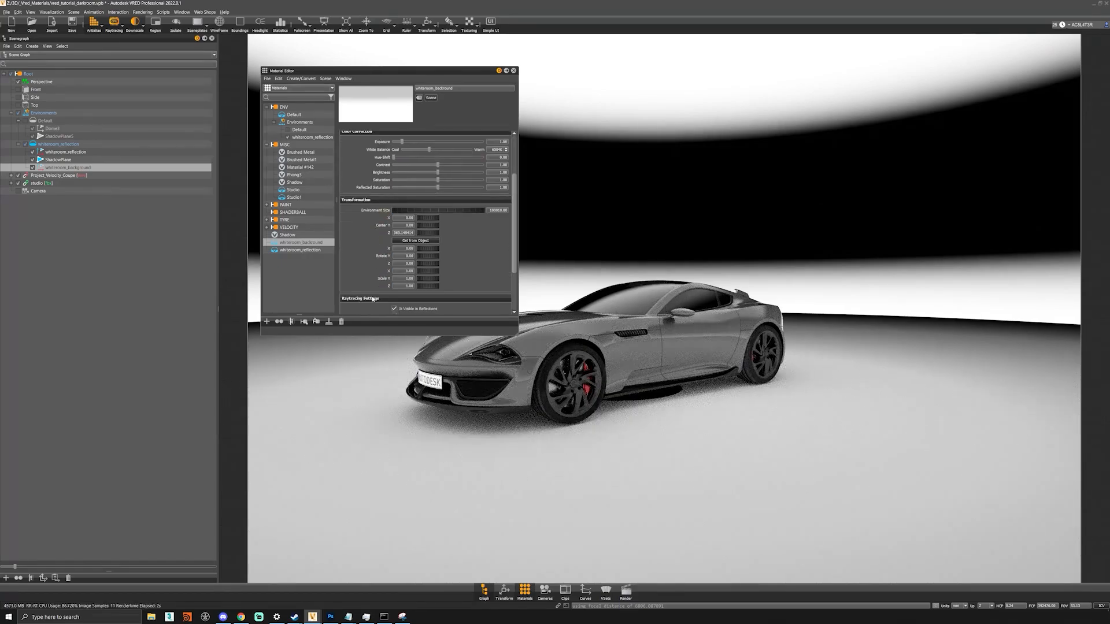
{"action": "scroll", "coordinate": [363, 269], "scroll_direction": "down", "scroll_amount": 2}
{"action": "left_click", "coordinate": [429, 257]}
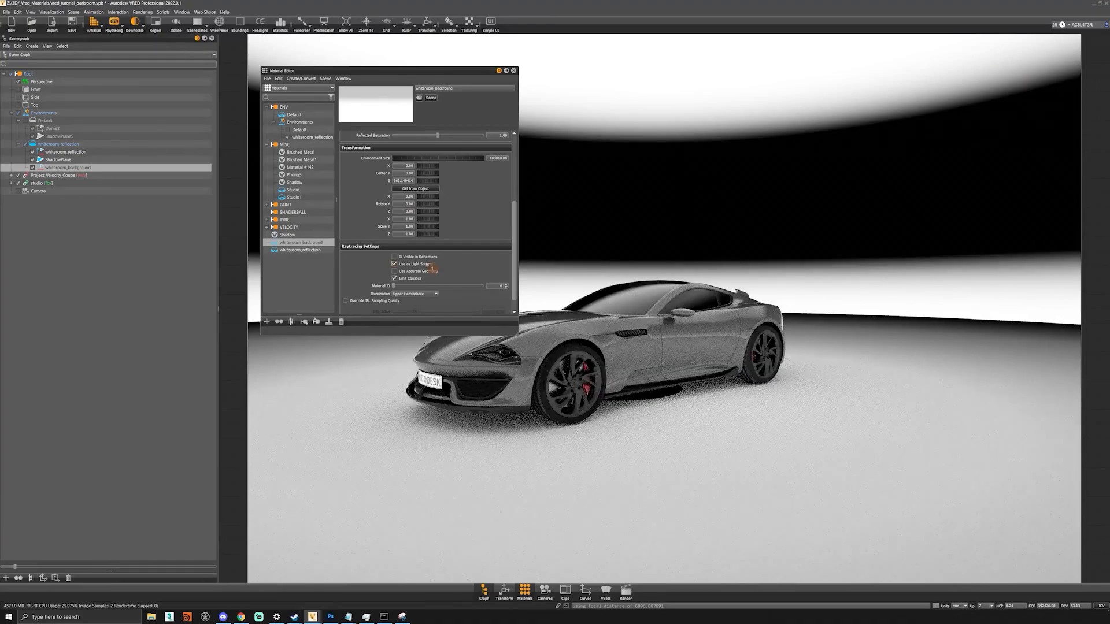
{"action": "left_click", "coordinate": [428, 265]}
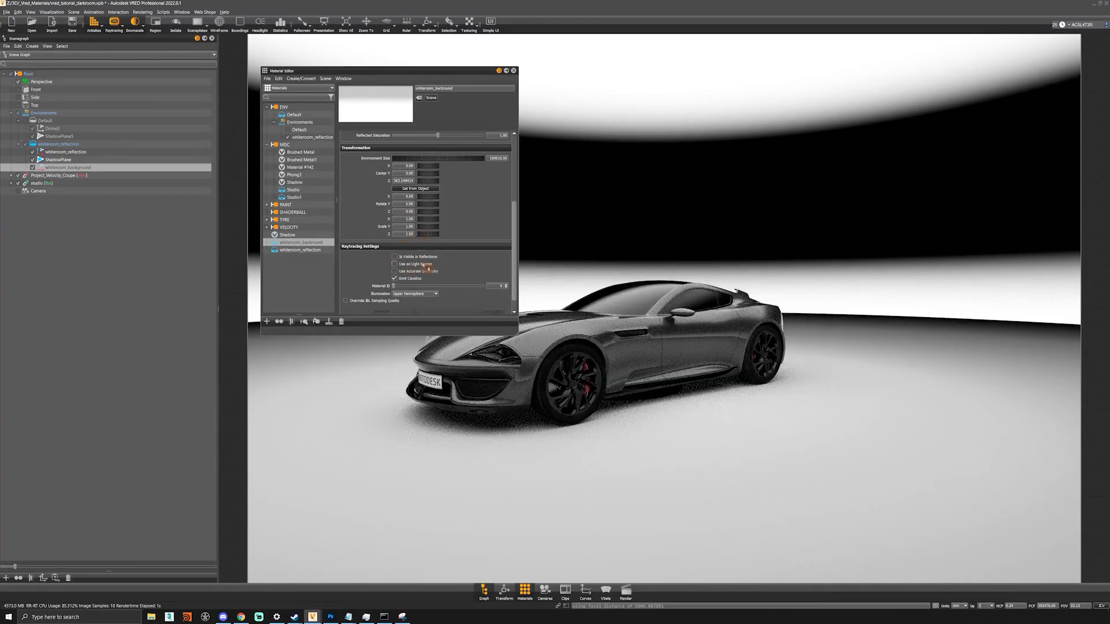
{"action": "left_click", "coordinate": [428, 264]}
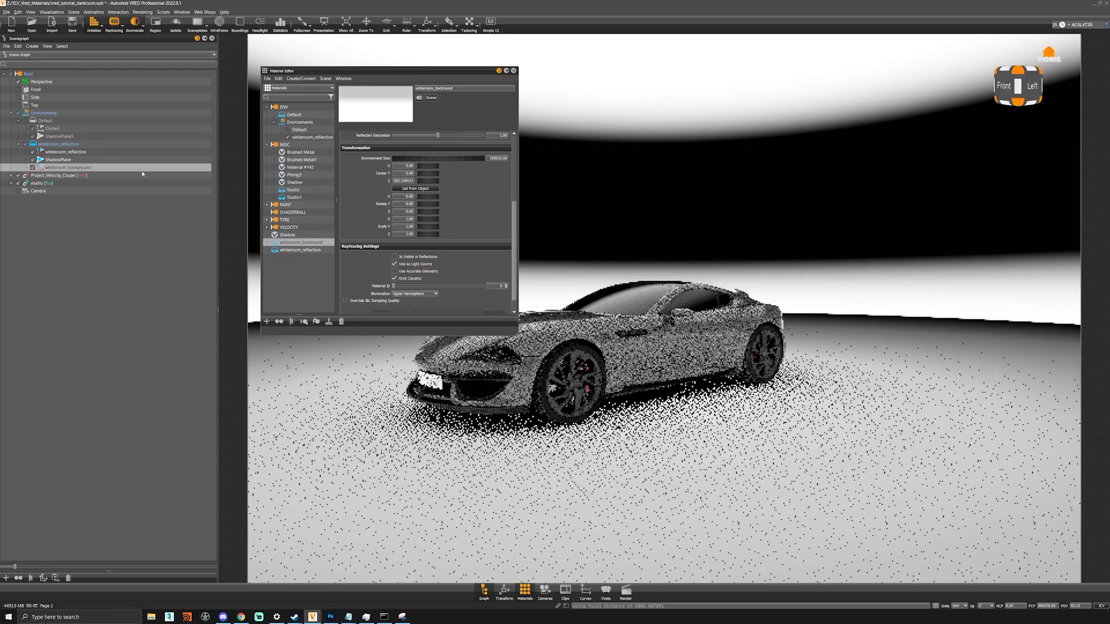
{"action": "scroll", "coordinate": [460, 231], "scroll_direction": "up", "scroll_amount": 4}
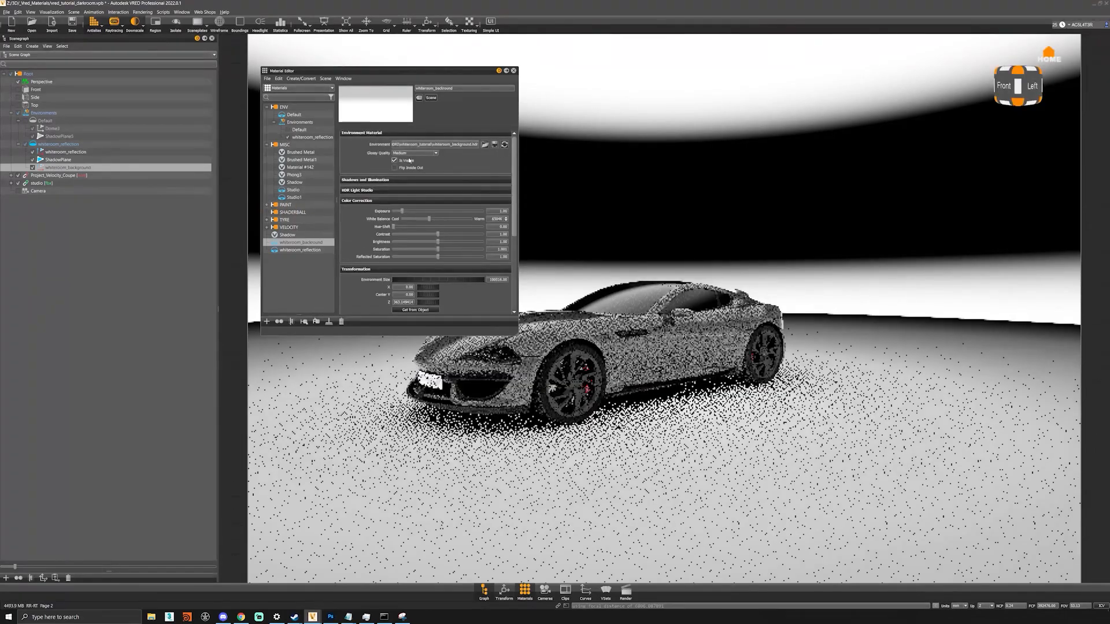
- Make the whiteroom_reflection environment invisible and stop it acting as a light source
{"action": "left_click", "coordinate": [65, 152]}
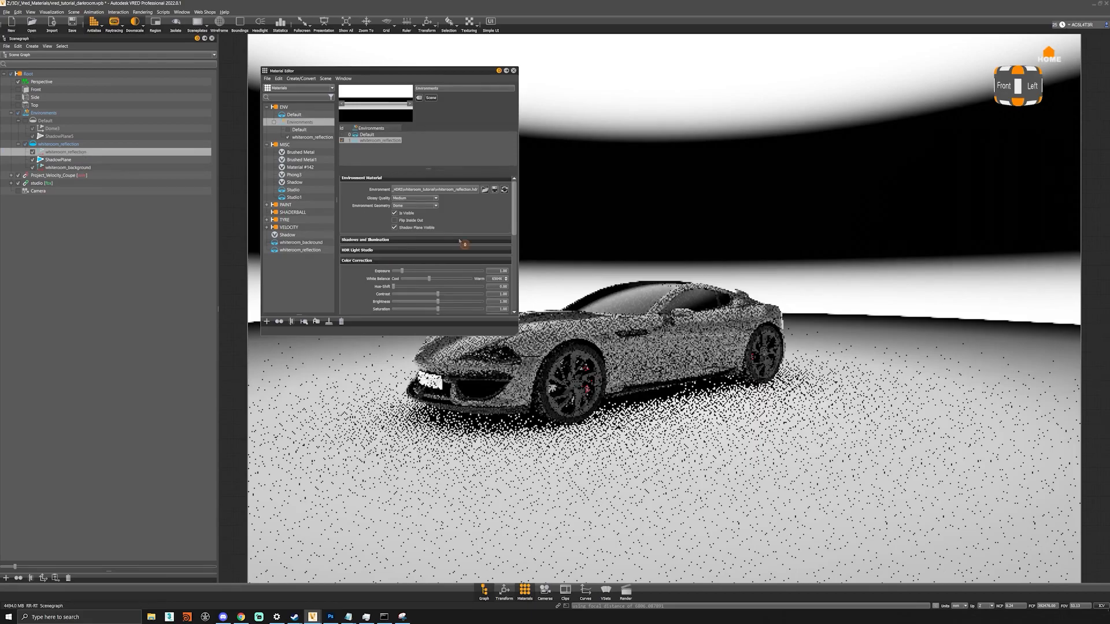
{"action": "left_click", "coordinate": [412, 214]}
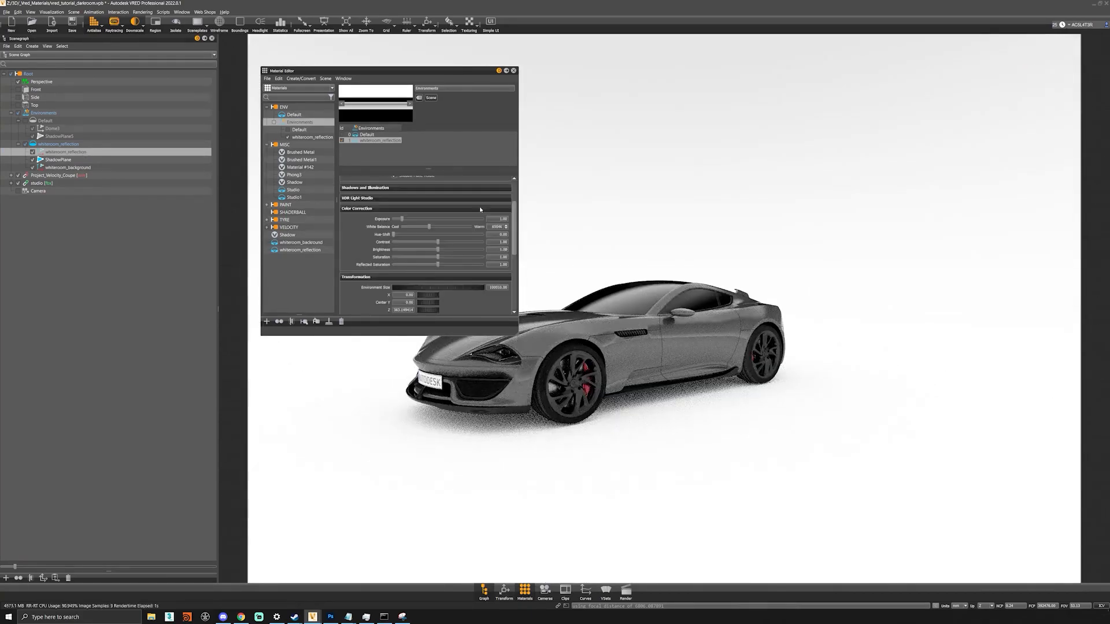
{"action": "scroll", "coordinate": [480, 210], "scroll_direction": "down", "scroll_amount": 5}
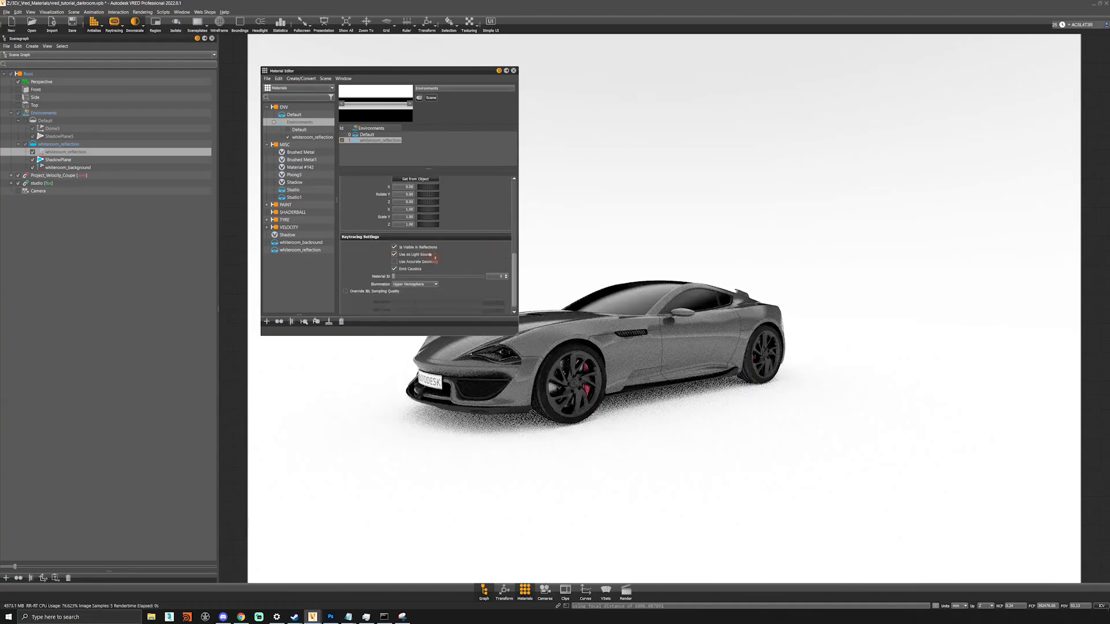
{"action": "left_click", "coordinate": [428, 255]}
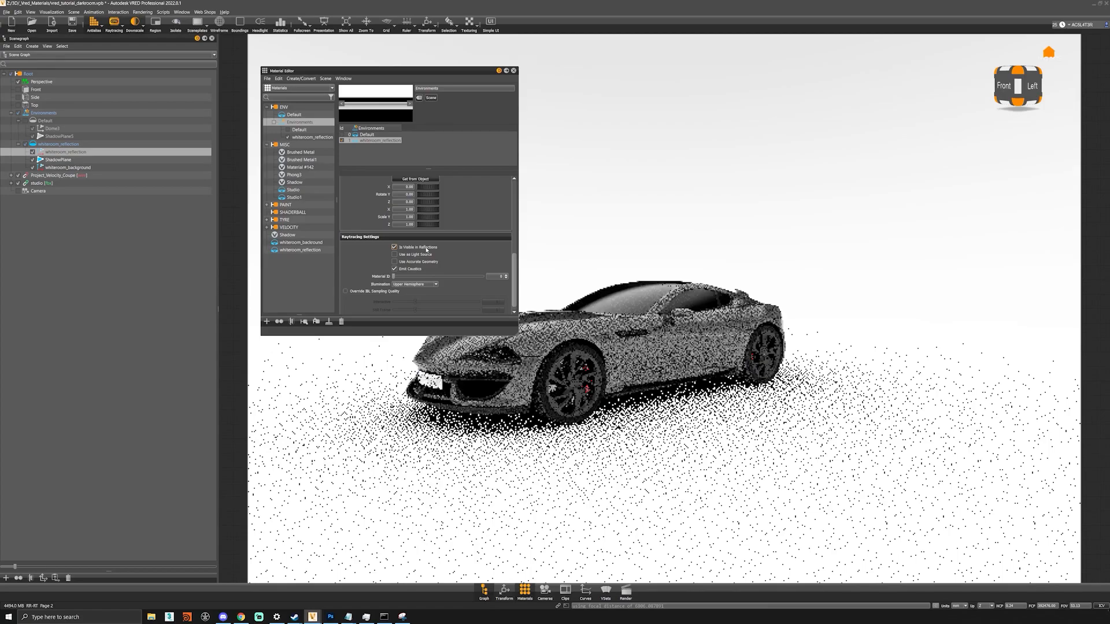
{"action": "scroll", "coordinate": [370, 220], "scroll_direction": "up", "scroll_amount": 5}
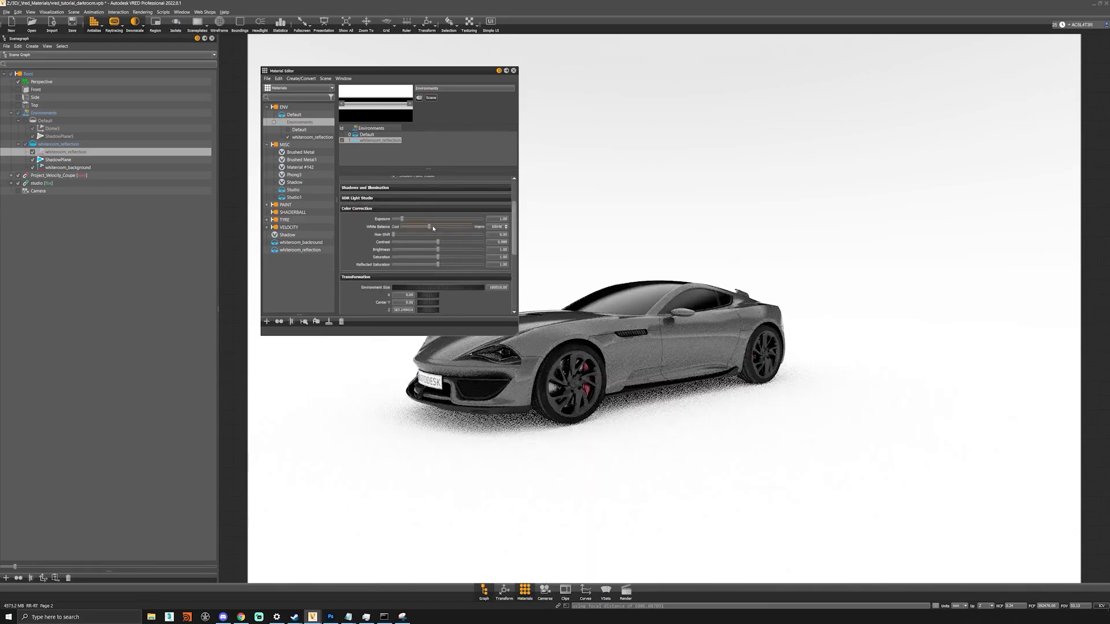
- Raise the whiteroom_reflection environment's exposure to 2.00
{"action": "left_click_drag", "start_coordinate": [565, 343], "coordinate": [578, 347]}
{"action": "right_click_drag", "start_coordinate": [578, 347], "coordinate": [570, 384]}
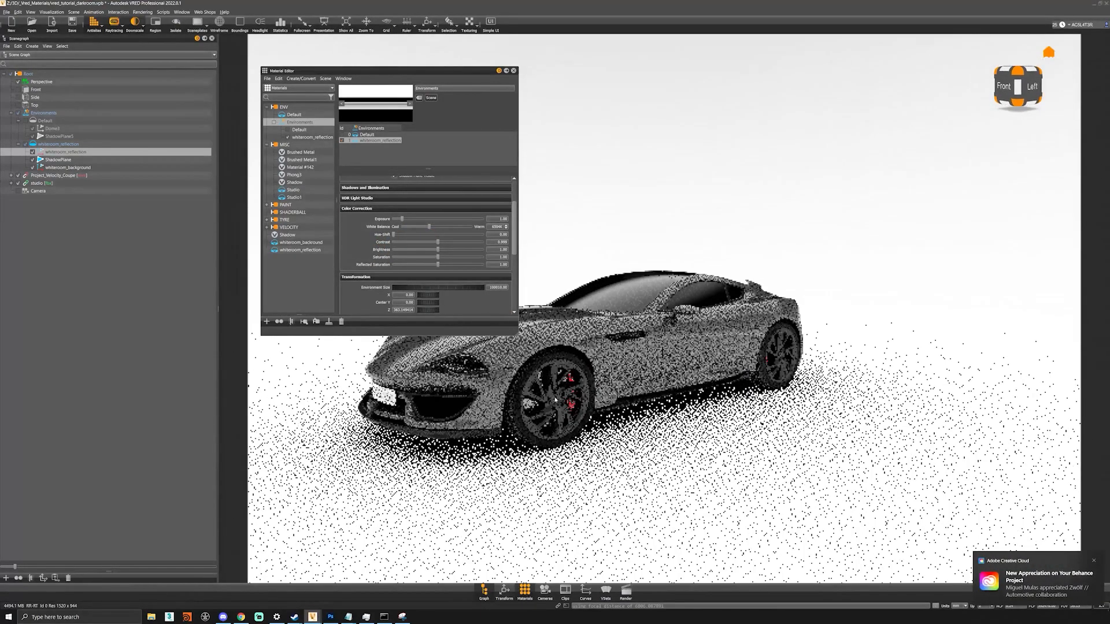
{"action": "middle_click_drag", "start_coordinate": [570, 387], "coordinate": [656, 388]}
{"action": "left_click_drag", "start_coordinate": [656, 387], "coordinate": [625, 342]}
{"action": "left_click_drag", "start_coordinate": [496, 220], "coordinate": [557, 227]}
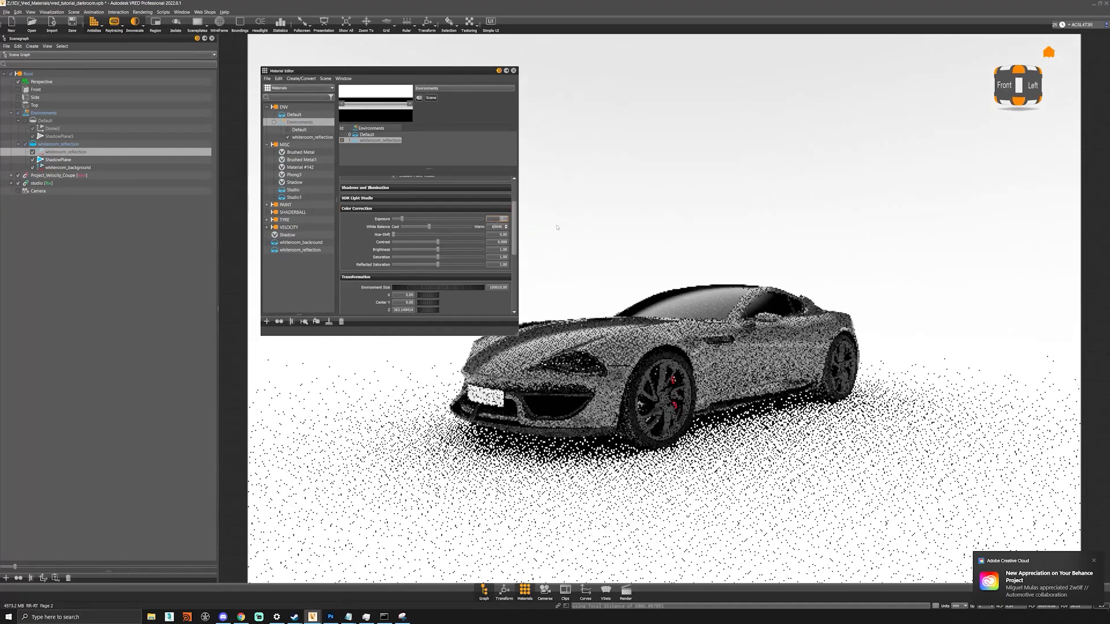
{"action": "type", "text": "2"}
{"action": "key", "text": "Return"}
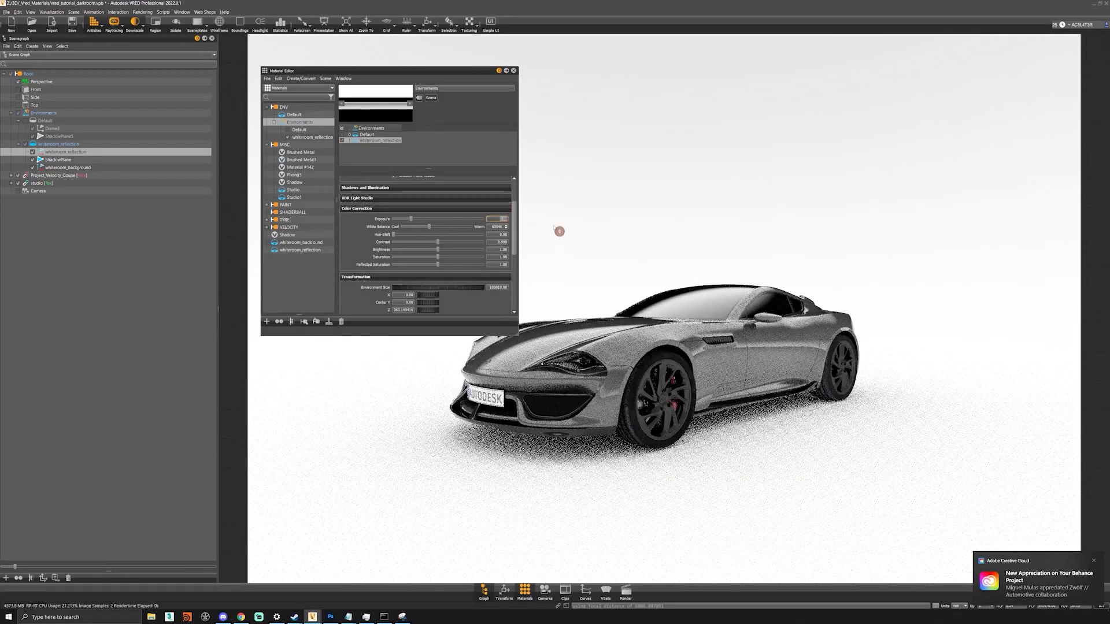
{"action": "left_click_drag", "start_coordinate": [728, 370], "coordinate": [585, 372]}
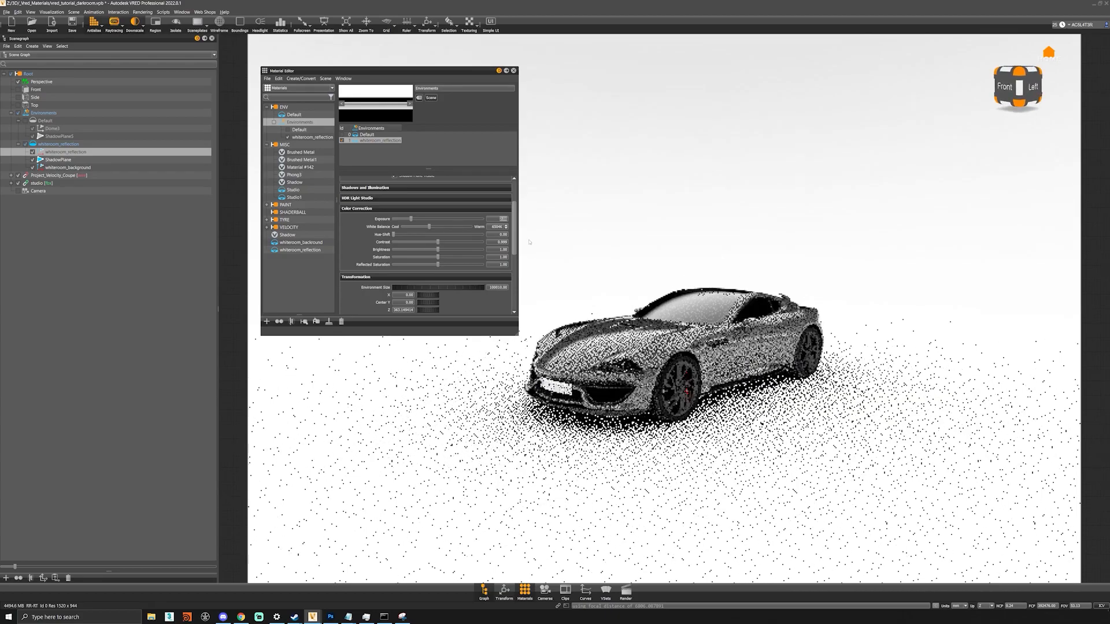
- Select the floor ShadowPlane, create a new Phong material (Phong4) and drag it onto the floor
{"action": "left_click", "coordinate": [67, 168]}
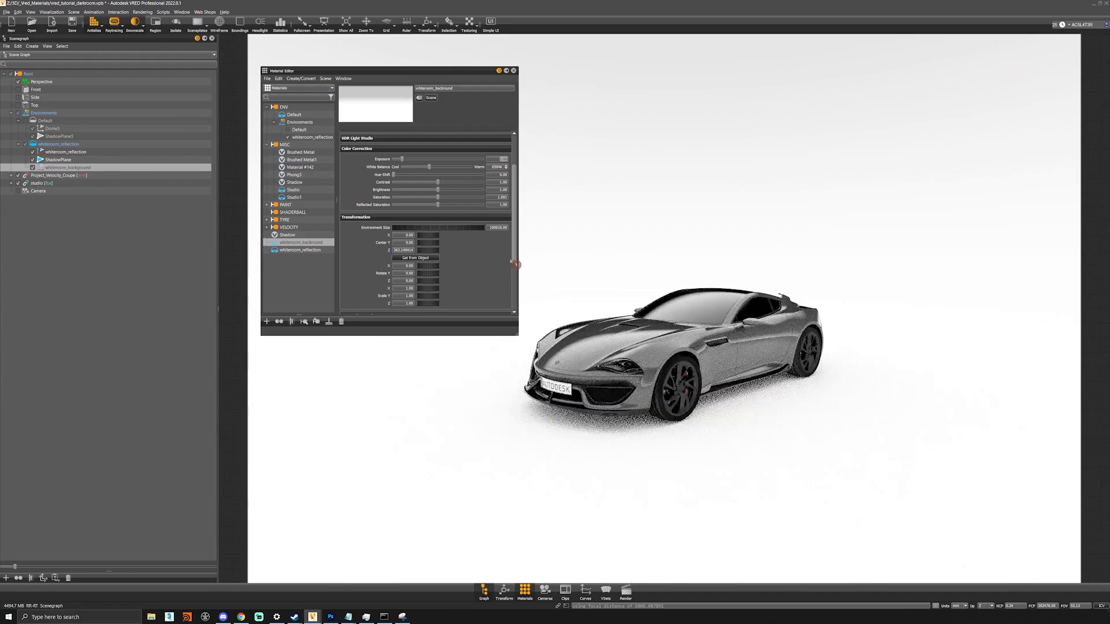
{"action": "left_click", "coordinate": [639, 443]}
{"action": "left_click", "coordinate": [267, 321]}
{"action": "mouse_move", "coordinate": [294, 335]}
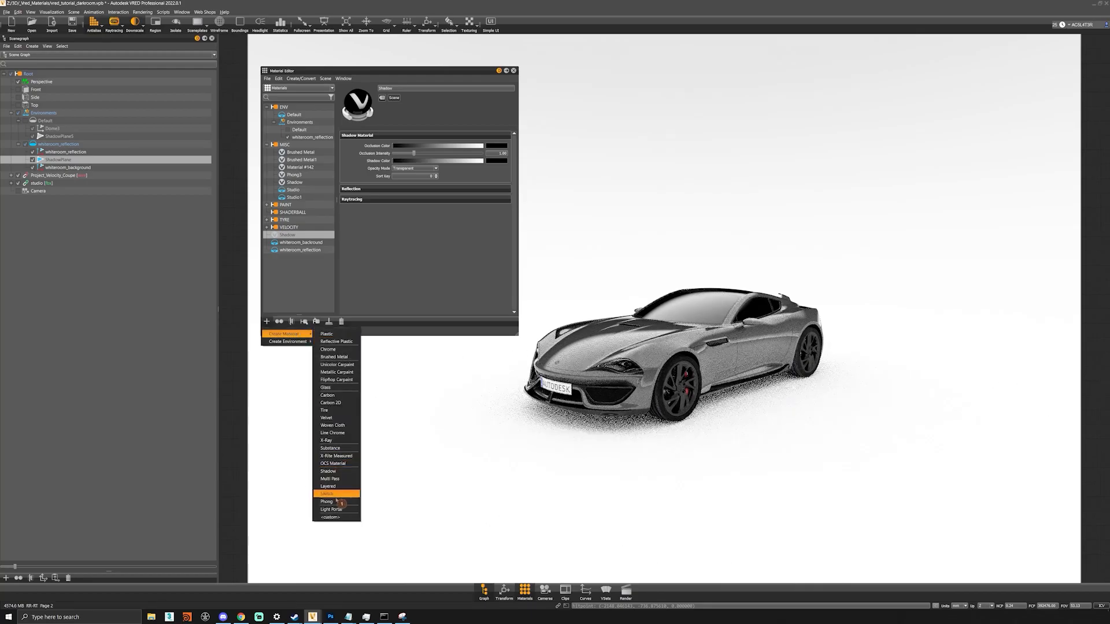
{"action": "left_click", "coordinate": [326, 502]}
{"action": "mouse_move", "coordinate": [288, 235]}
{"action": "left_mouse_down"}
{"action": "mouse_move", "coordinate": [446, 387]}
{"action": "mouse_move", "coordinate": [481, 456]}
{"action": "left_mouse_up"}
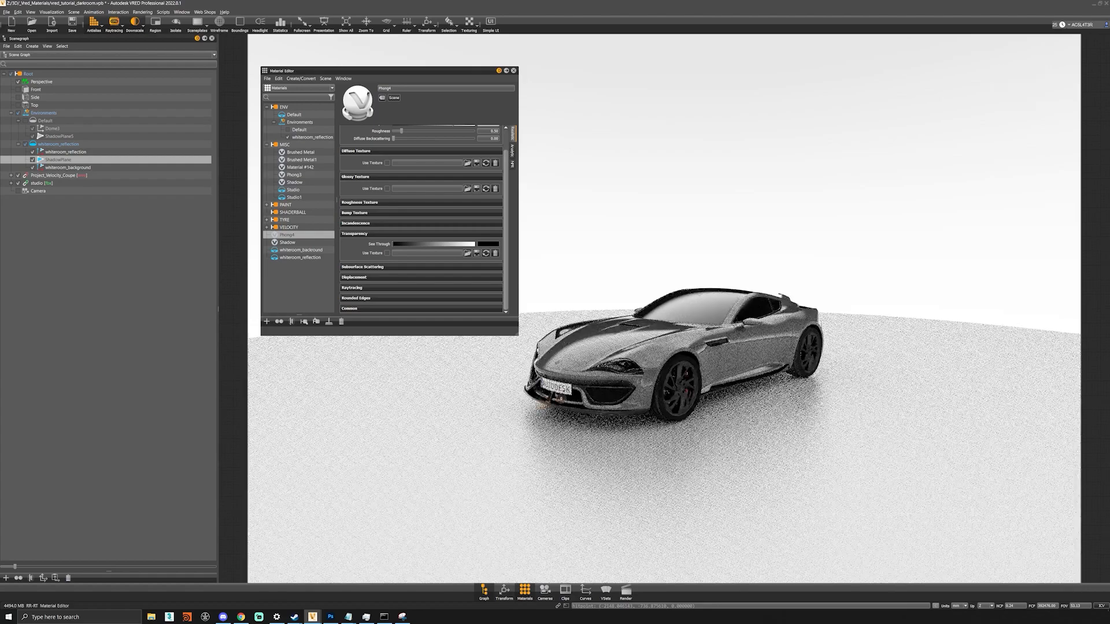
- Lower and zoom the camera in on the car sitting on its light-grey floor disc
{"action": "middle_click_drag", "start_coordinate": [782, 385], "coordinate": [720, 431]}
{"action": "left_click_drag", "start_coordinate": [730, 427], "coordinate": [735, 403]}
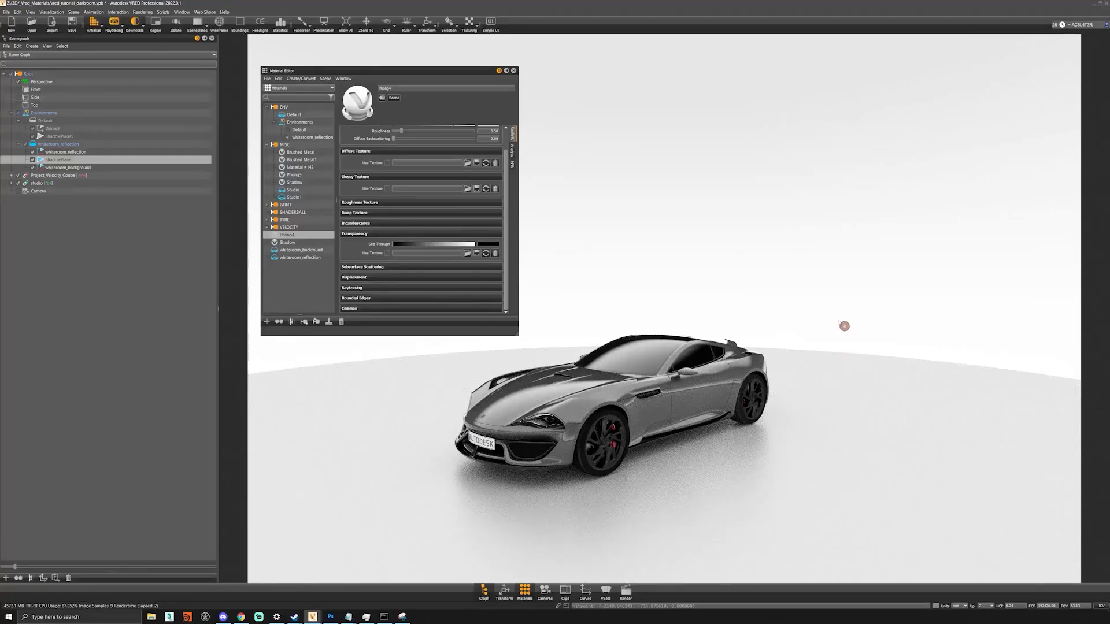
{"action": "left_click_drag", "start_coordinate": [803, 357], "coordinate": [802, 325]}
{"action": "right_click_drag", "start_coordinate": [802, 325], "coordinate": [750, 410]}
{"action": "middle_click_drag", "start_coordinate": [750, 409], "coordinate": [754, 354]}
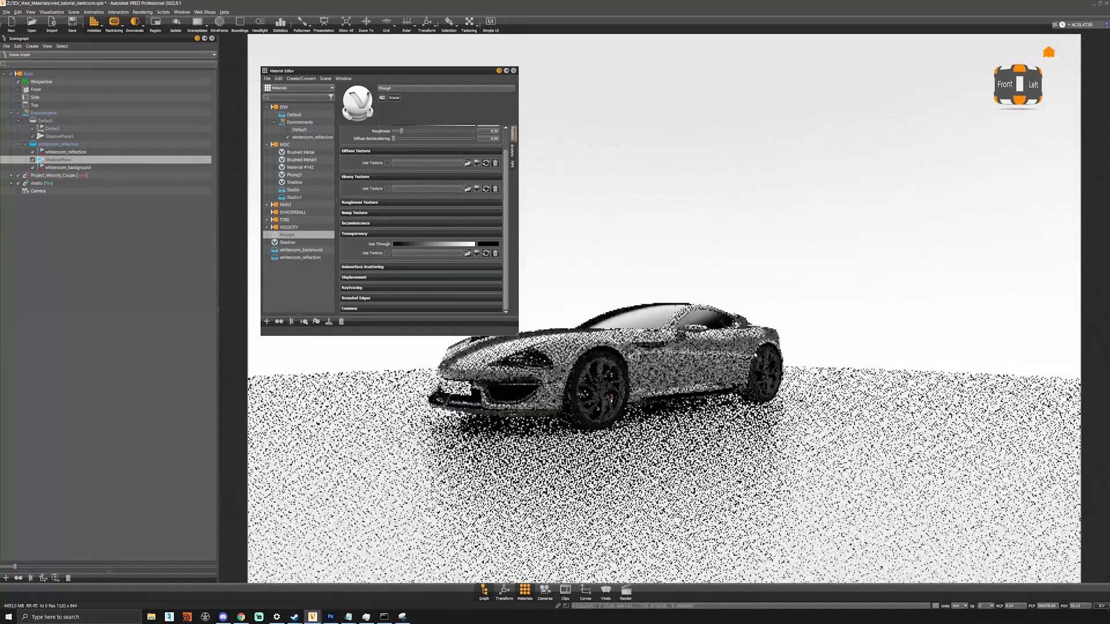
{"action": "left_click_drag", "start_coordinate": [754, 353], "coordinate": [750, 377]}
{"action": "scroll", "coordinate": [451, 141], "scroll_direction": "up", "scroll_amount": 1}
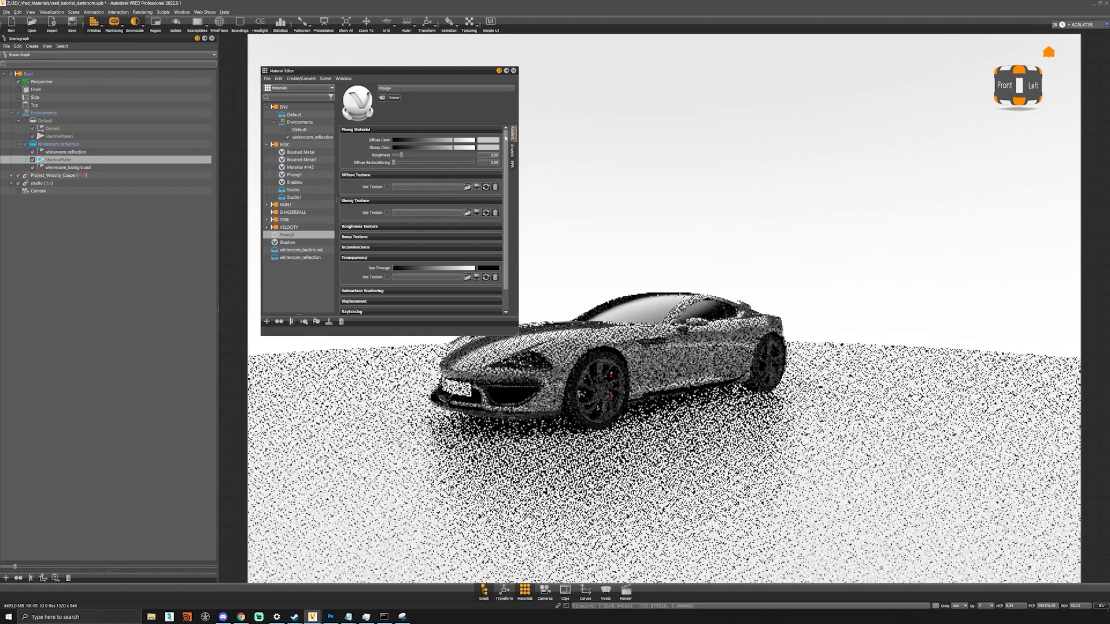
- Enable a diffuse texture on Phong4 and load concrete-32_d100.png from the _Concrete folder
{"action": "left_click", "coordinate": [387, 187]}
{"action": "left_click", "coordinate": [467, 187]}
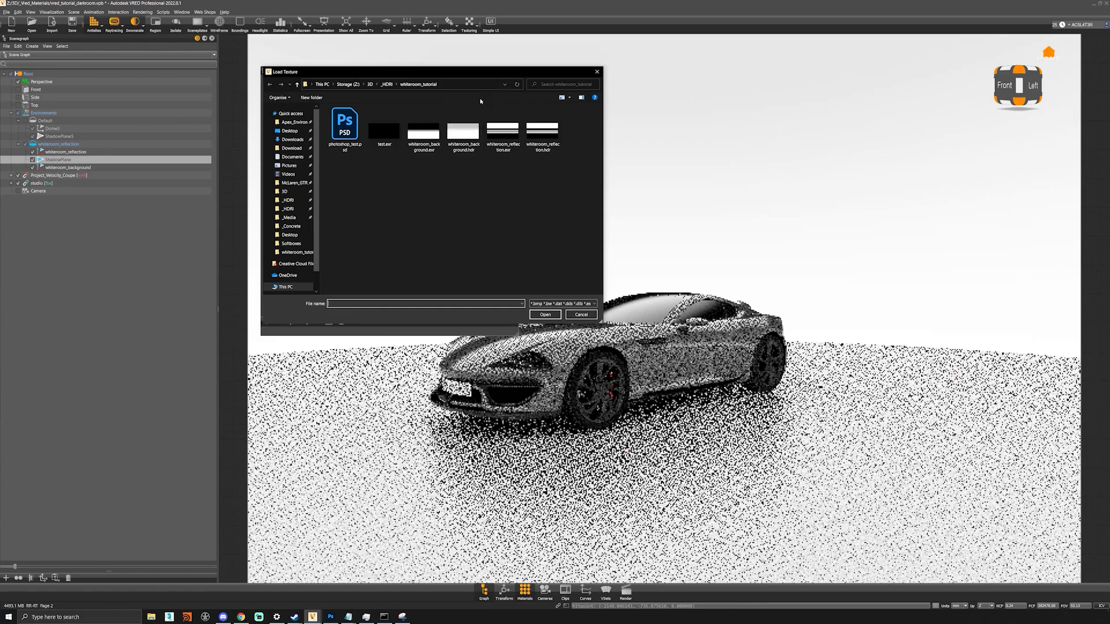
{"action": "left_click", "coordinate": [290, 226]}
{"action": "double_click", "coordinate": [505, 133]}
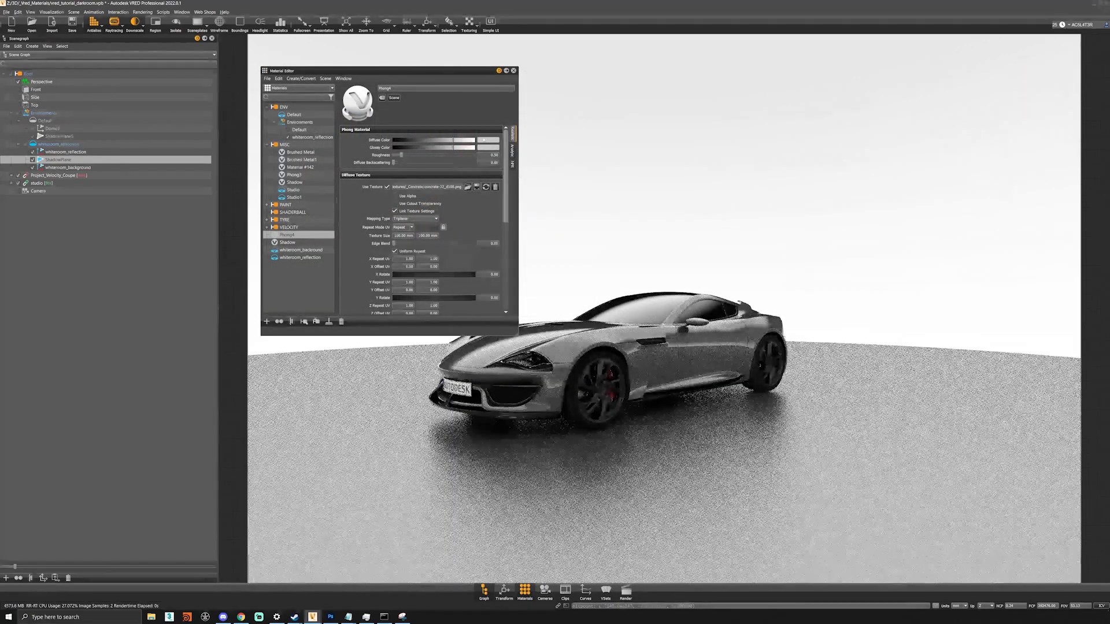
- Set the diffuse texture's mapping type to UV with a repeat of 6
{"action": "left_click", "coordinate": [414, 218]}
{"action": "left_click", "coordinate": [412, 220]}
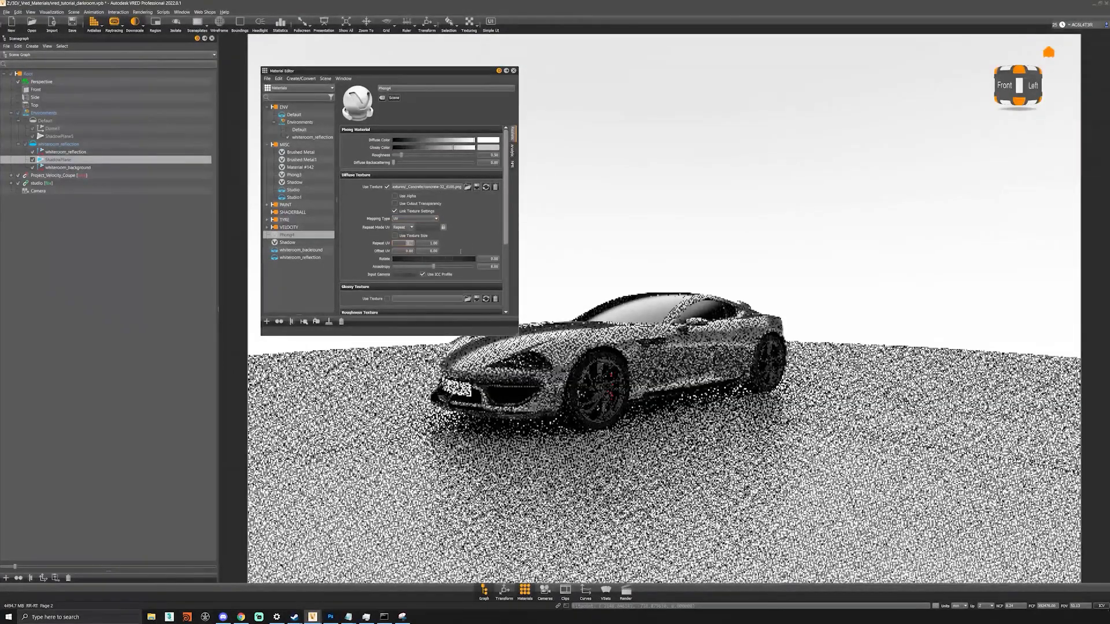
{"action": "type", "text": "6"}
{"action": "key", "text": "Tab"}
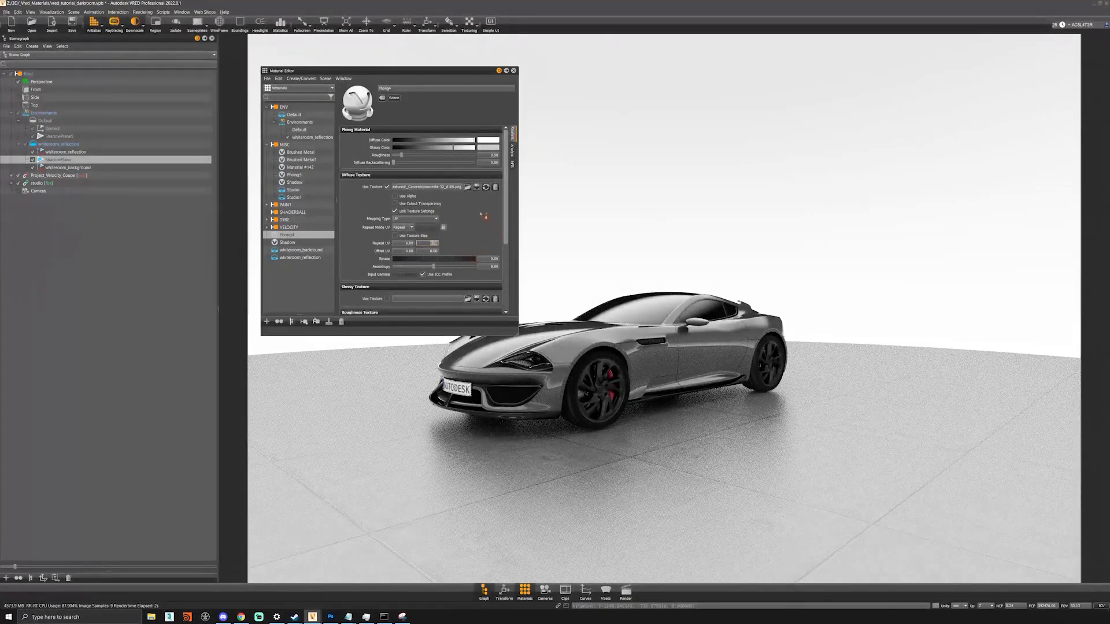
- Load a concrete map as the floor's glossy texture and darken the glossy colour slightly
{"action": "left_click", "coordinate": [468, 299]}
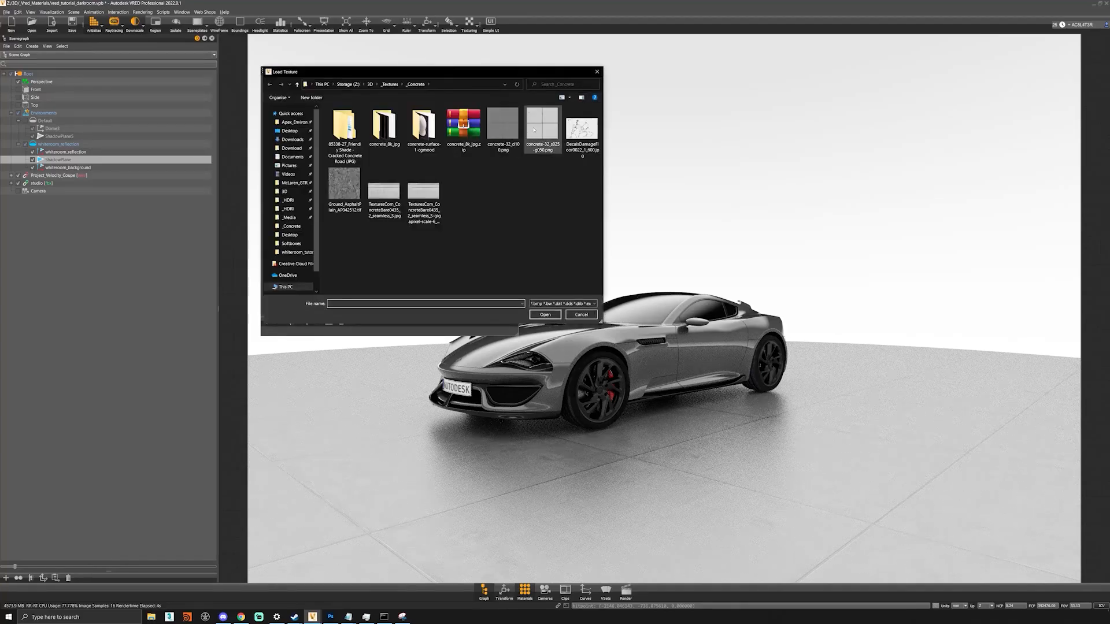
{"action": "double_click", "coordinate": [534, 130]}
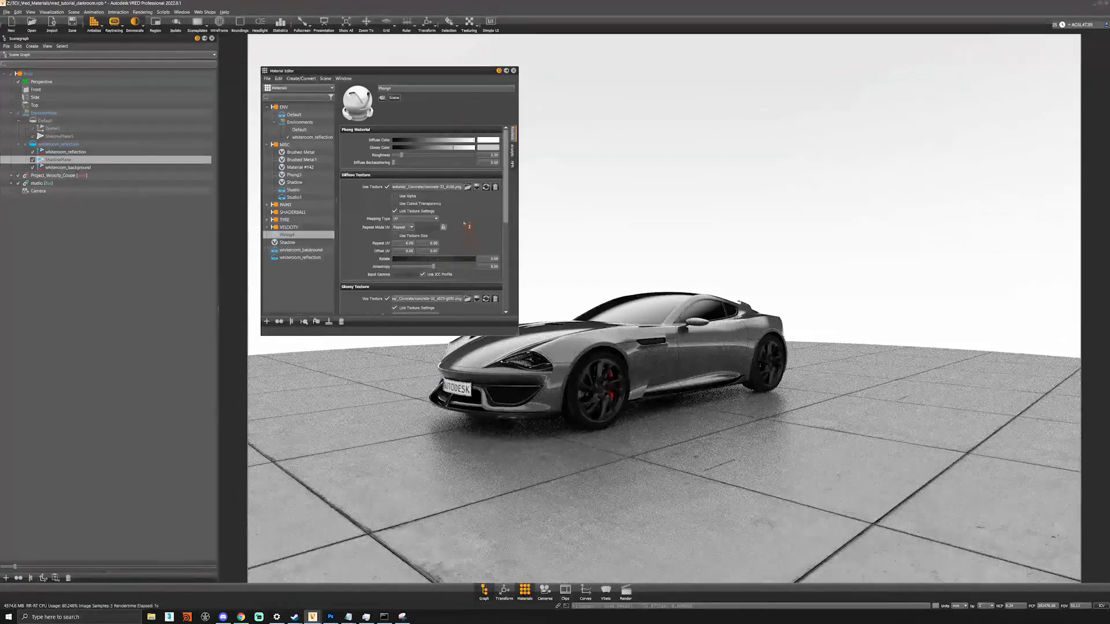
{"action": "mouse_move", "coordinate": [453, 148]}
{"action": "left_mouse_down"}
{"action": "mouse_move", "coordinate": [404, 149]}
{"action": "mouse_move", "coordinate": [428, 152]}
{"action": "left_mouse_up"}
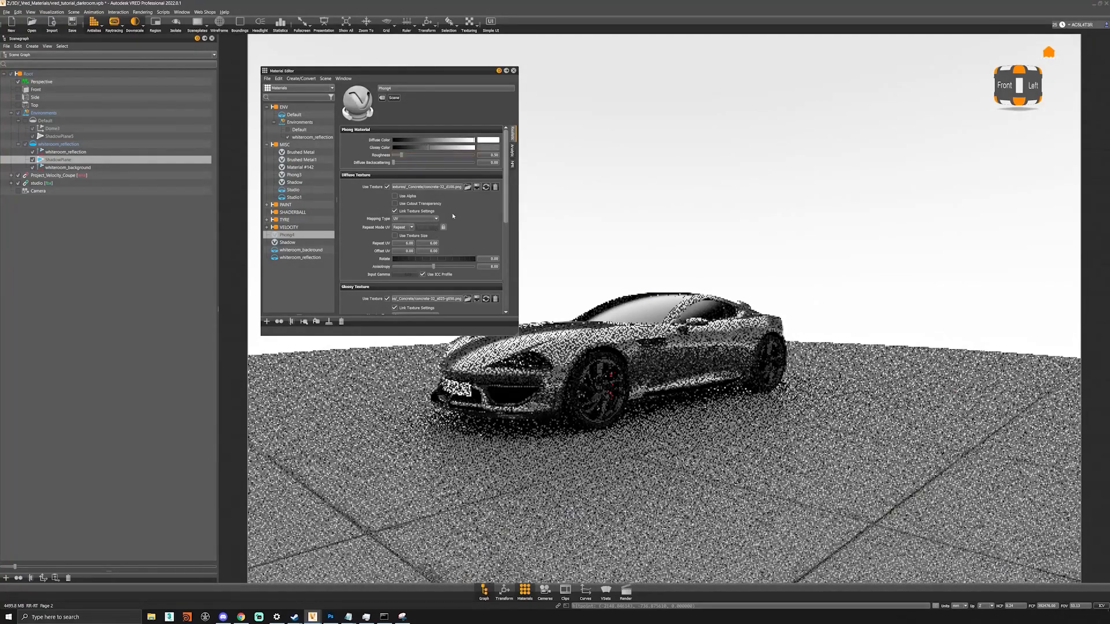
{"action": "left_click_drag", "start_coordinate": [735, 430], "coordinate": [684, 431]}
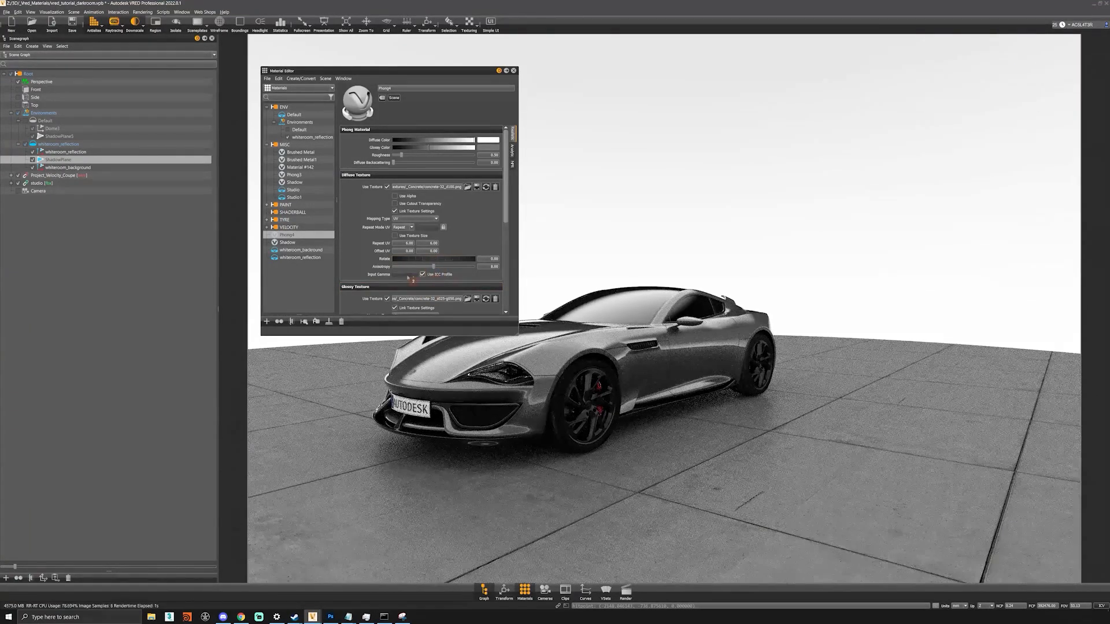
- Turn off Use ICC Profile and set the diffuse texture's input gamma to 1.2
{"action": "left_click", "coordinate": [442, 276]}
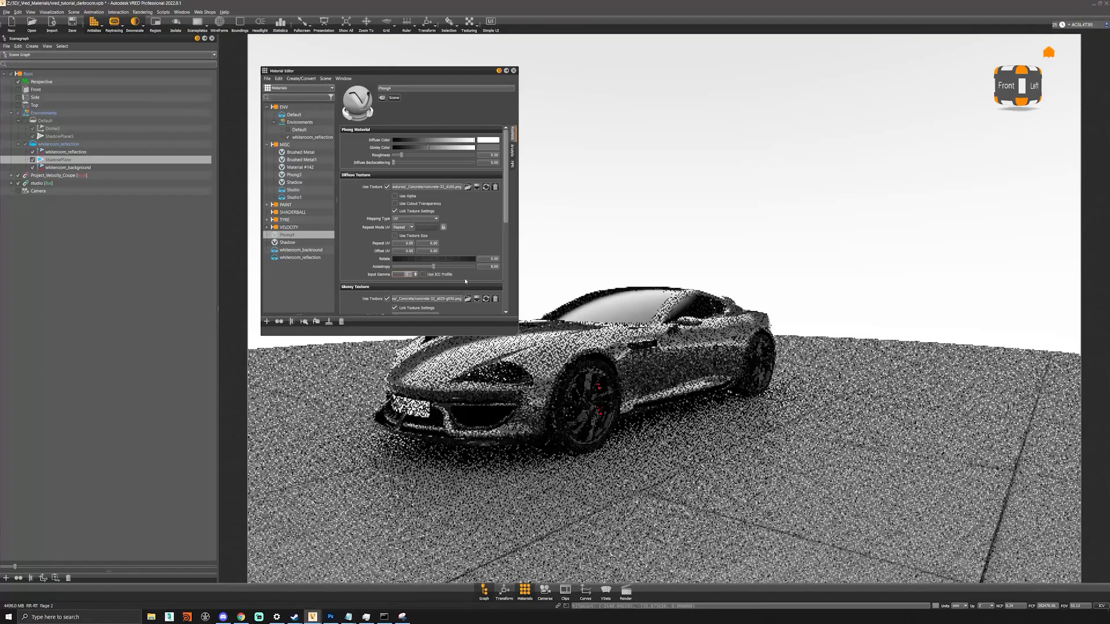
{"action": "key", "text": "Return"}
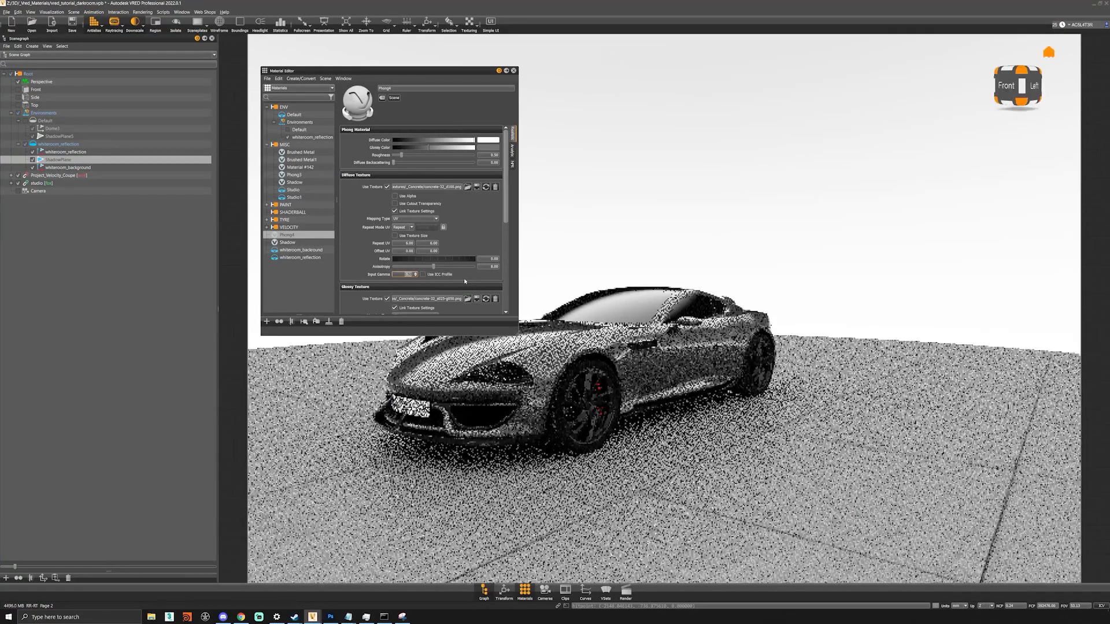
{"action": "type", "text": "1.2"}
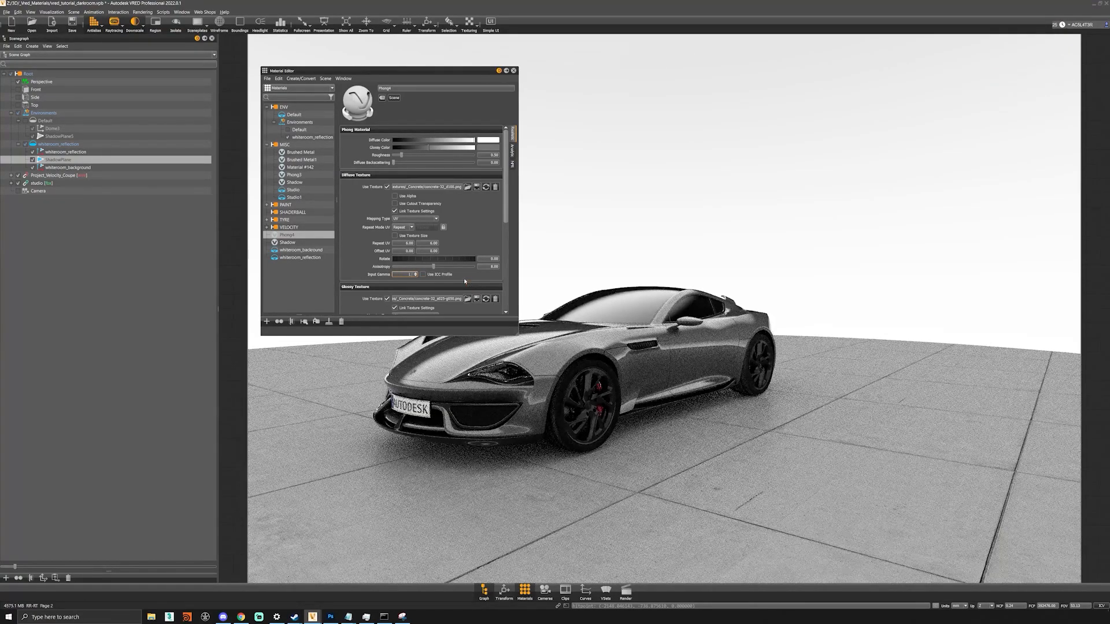
{"action": "key", "text": "Return"}
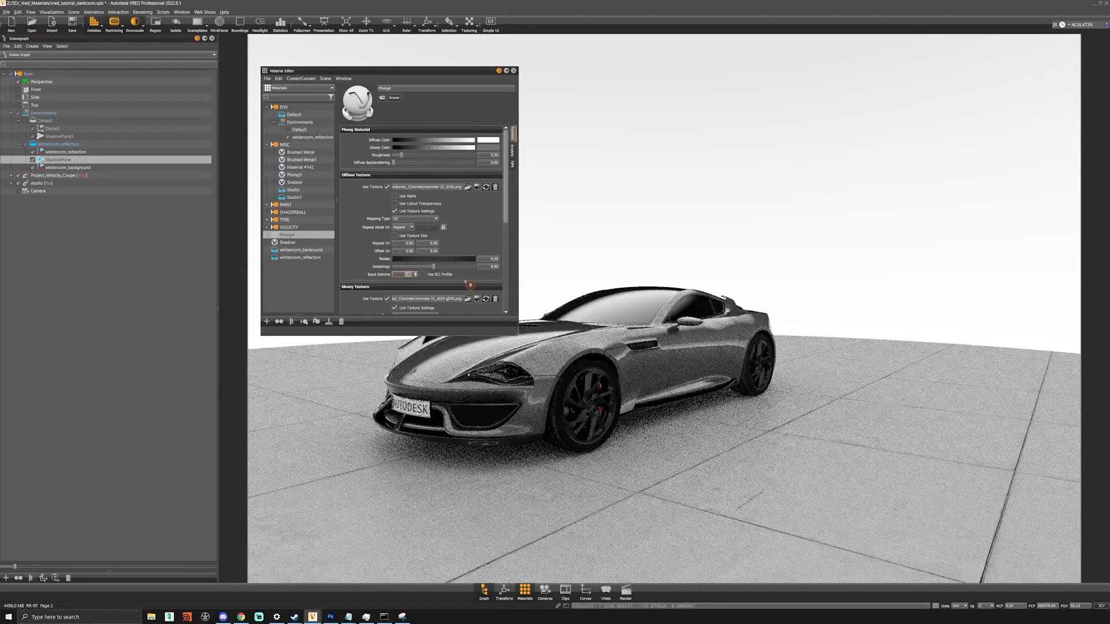
{"action": "left_click_drag", "start_coordinate": [658, 412], "coordinate": [656, 393]}
{"action": "right_click_drag", "start_coordinate": [647, 396], "coordinate": [601, 427]}
{"action": "left_click_drag", "start_coordinate": [567, 425], "coordinate": [760, 418]}
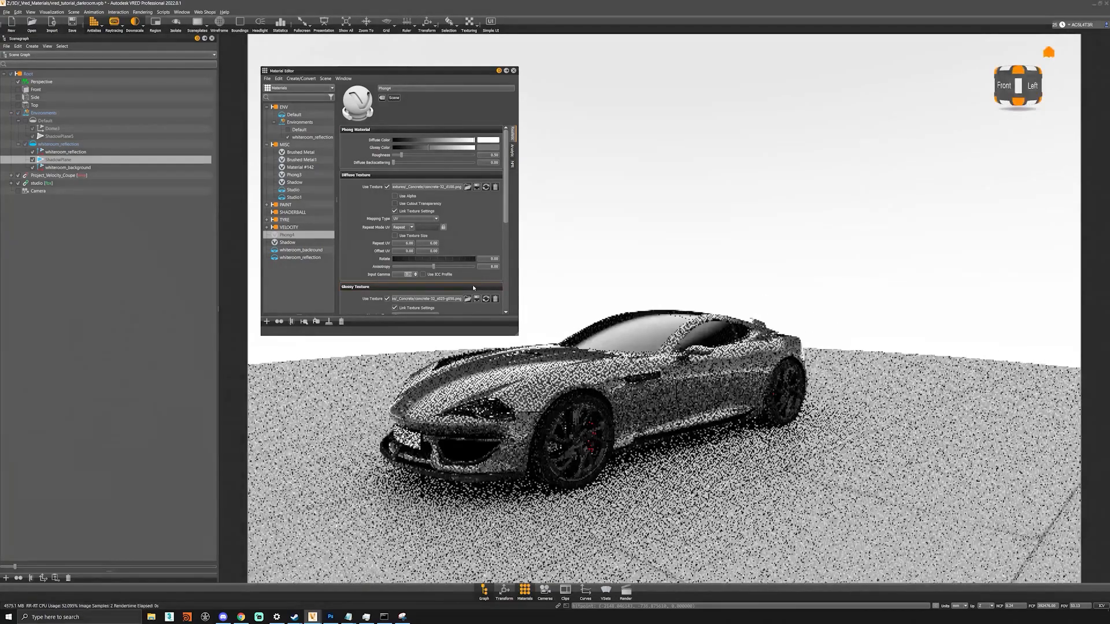
- Enable a transparency texture on the floor material and browse for its image file
{"action": "left_click_drag", "start_coordinate": [508, 211], "coordinate": [511, 290]}
{"action": "left_click", "coordinate": [388, 272]}
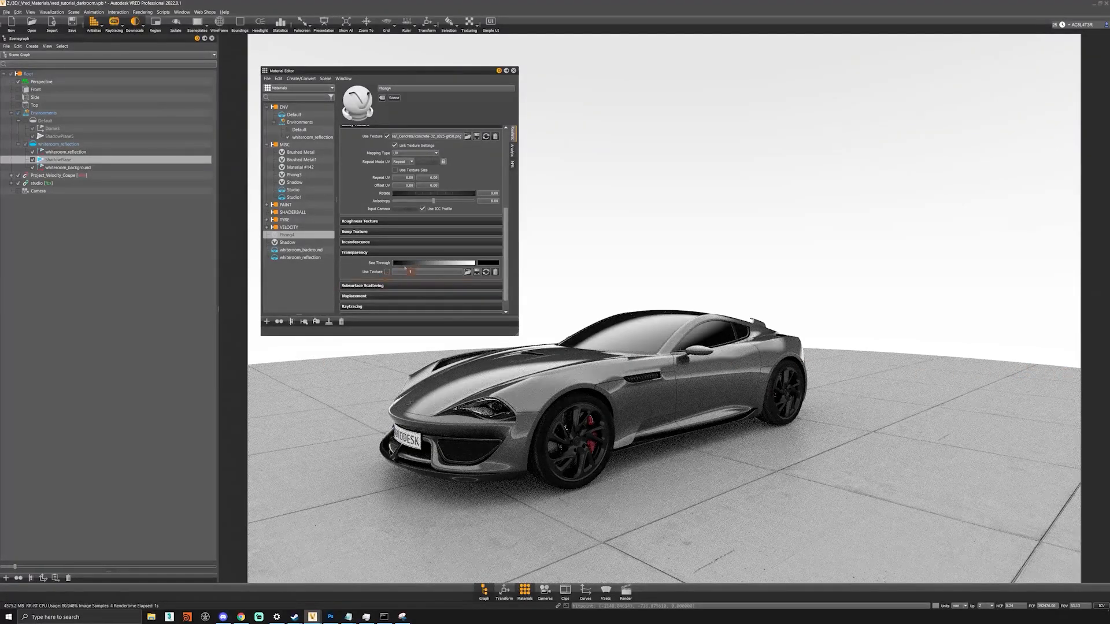
{"action": "left_click", "coordinate": [388, 272]}
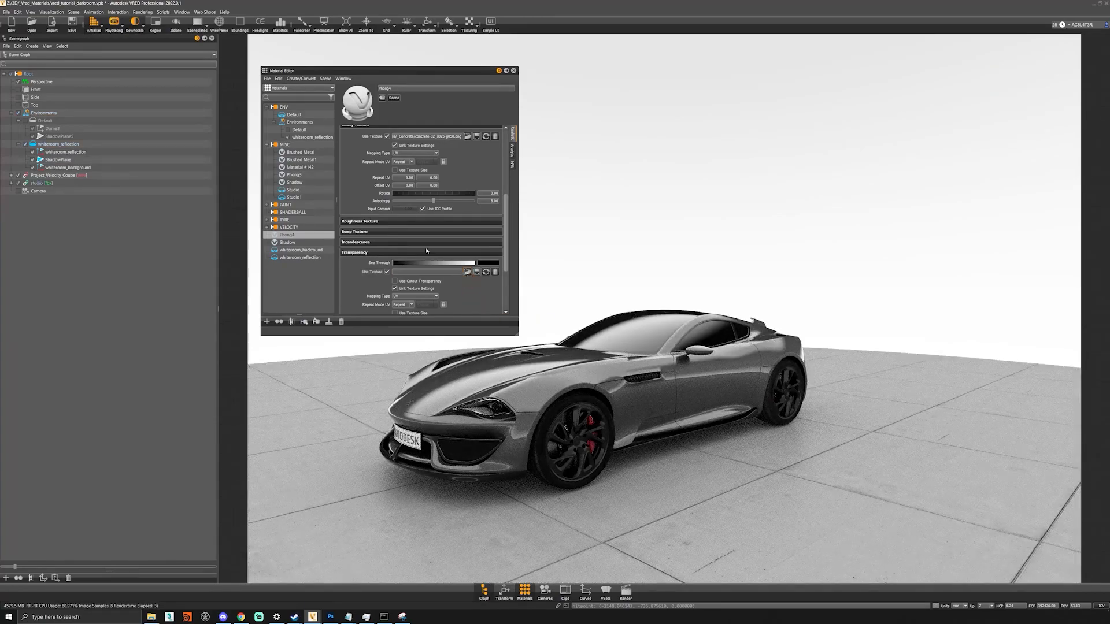
{"action": "left_click", "coordinate": [467, 271]}
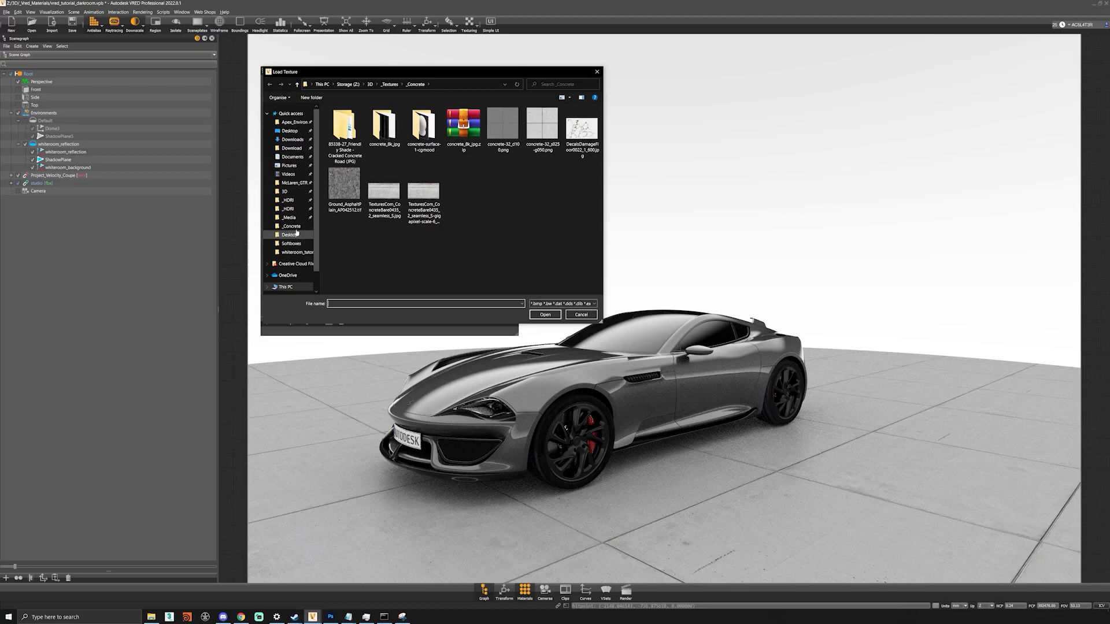
- Find gradient.png in the whiteroom_tutorial folder and open it in an image viewer to preview
{"action": "left_click", "coordinate": [296, 252]}
{"action": "left_click", "coordinate": [356, 140]}
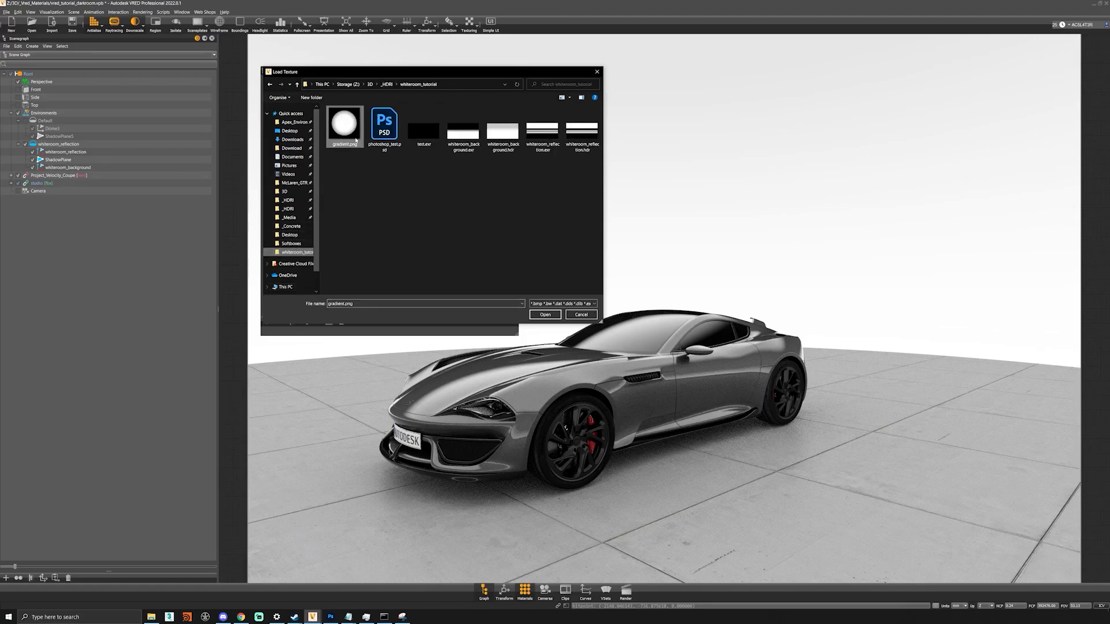
{"action": "right_click", "coordinate": [355, 139]}
{"action": "left_click", "coordinate": [451, 150]}
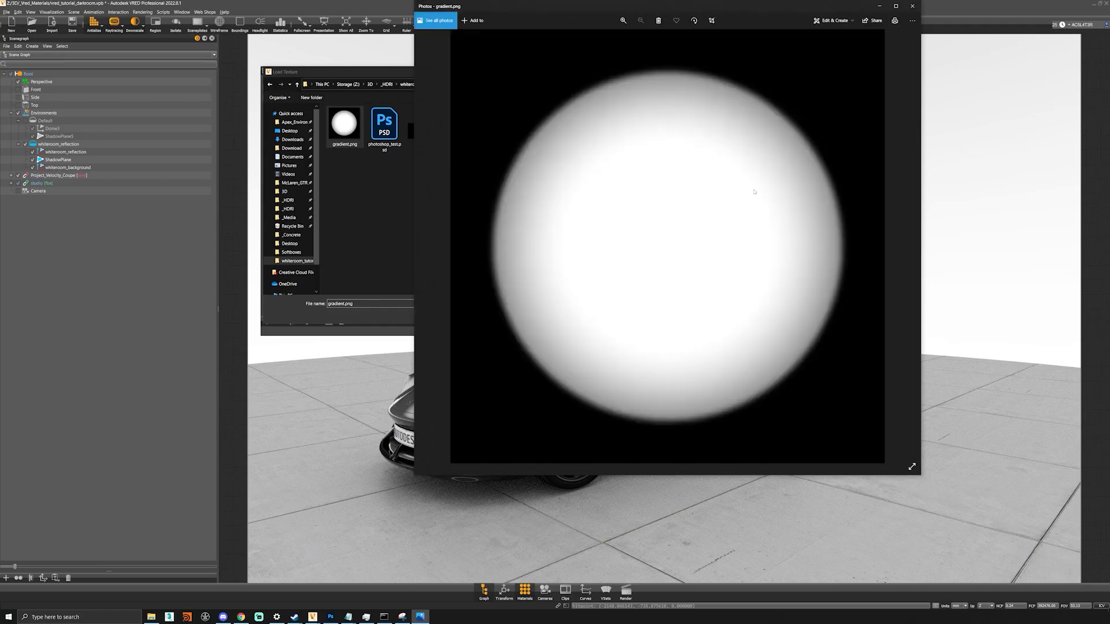
- Close the Photos preview and load gradient.png as the floor's transparency texture
{"action": "left_click", "coordinate": [912, 8]}
{"action": "double_click", "coordinate": [358, 130]}
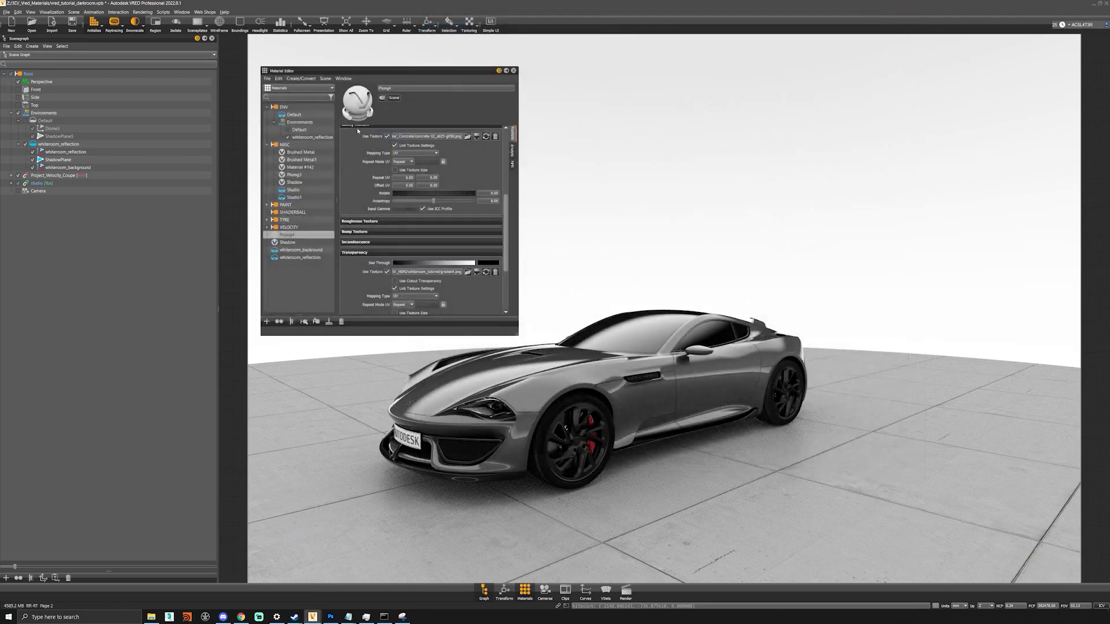
- Switch the transparency texture to planar mapping, fit its size, then set both projection sizes to 80000
{"action": "scroll", "coordinate": [360, 175], "scroll_direction": "down", "scroll_amount": 3}
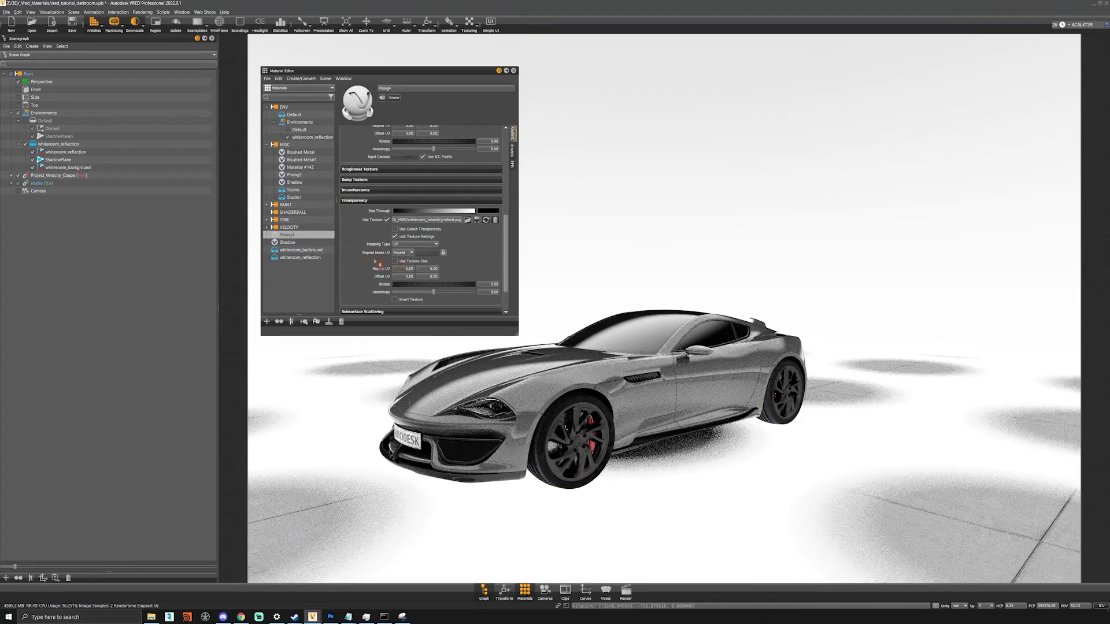
{"action": "left_click", "coordinate": [412, 245]}
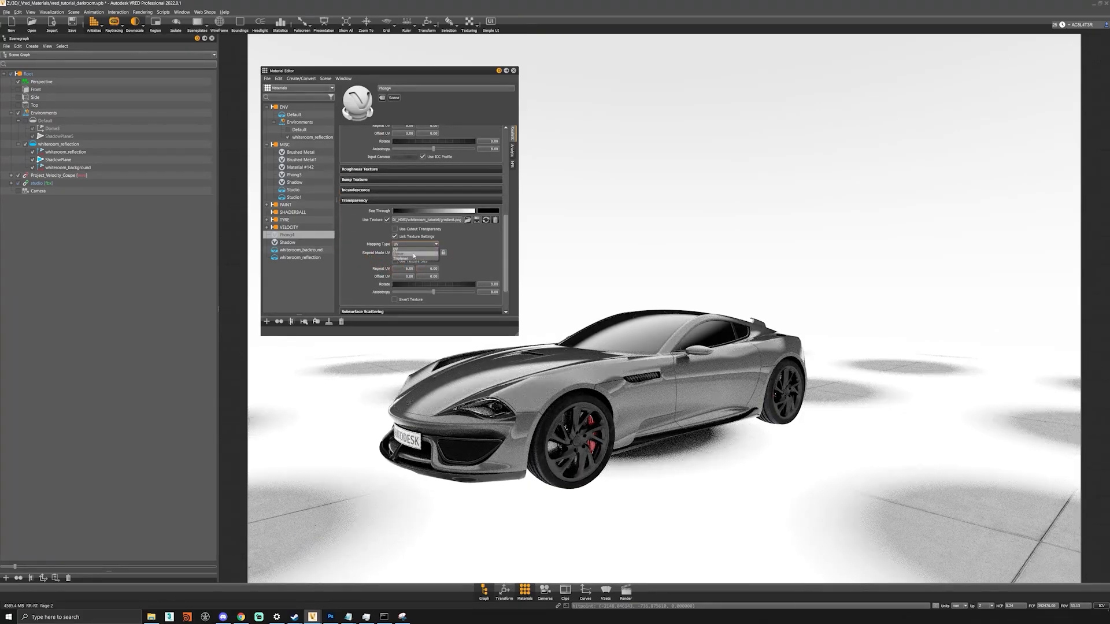
{"action": "left_click", "coordinate": [415, 254]}
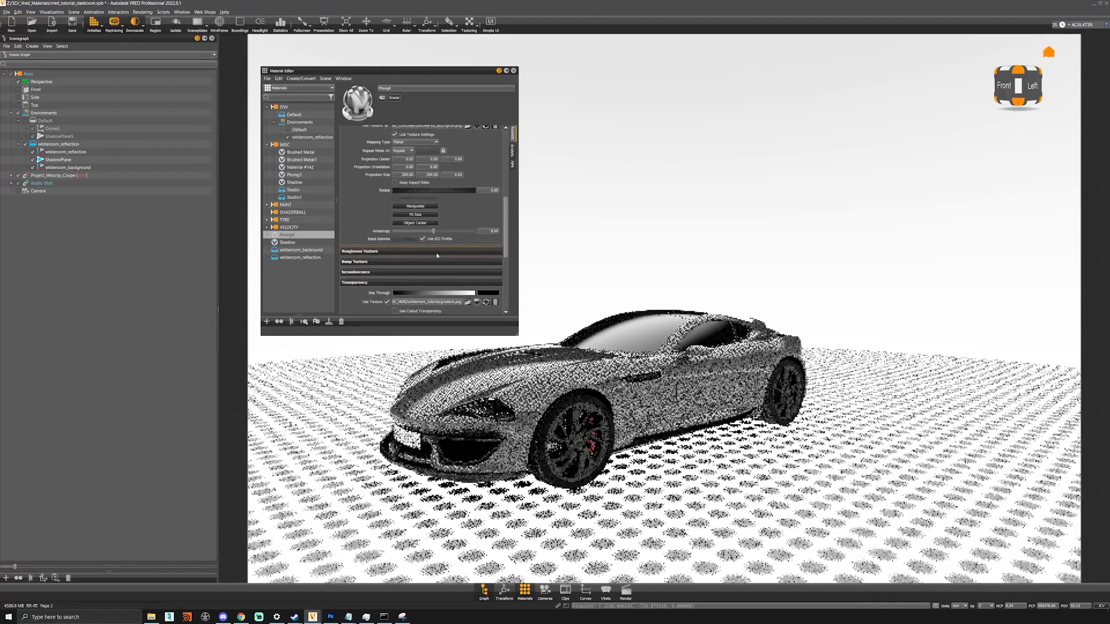
{"action": "left_click", "coordinate": [415, 215]}
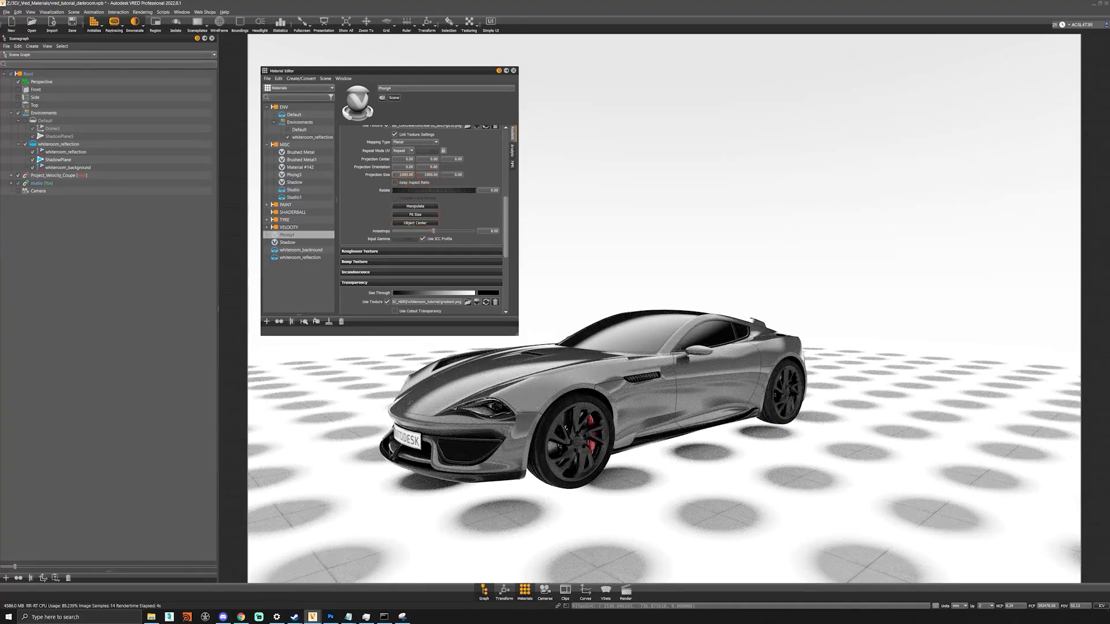
{"action": "type", "text": "2"}
{"action": "type", "text": "000"}
{"action": "key", "text": "Tab"}
{"action": "key", "text": "shift+Tab"}
{"action": "type", "text": "80000"}
{"action": "key", "text": "Tab"}
{"action": "type", "text": "80000"}
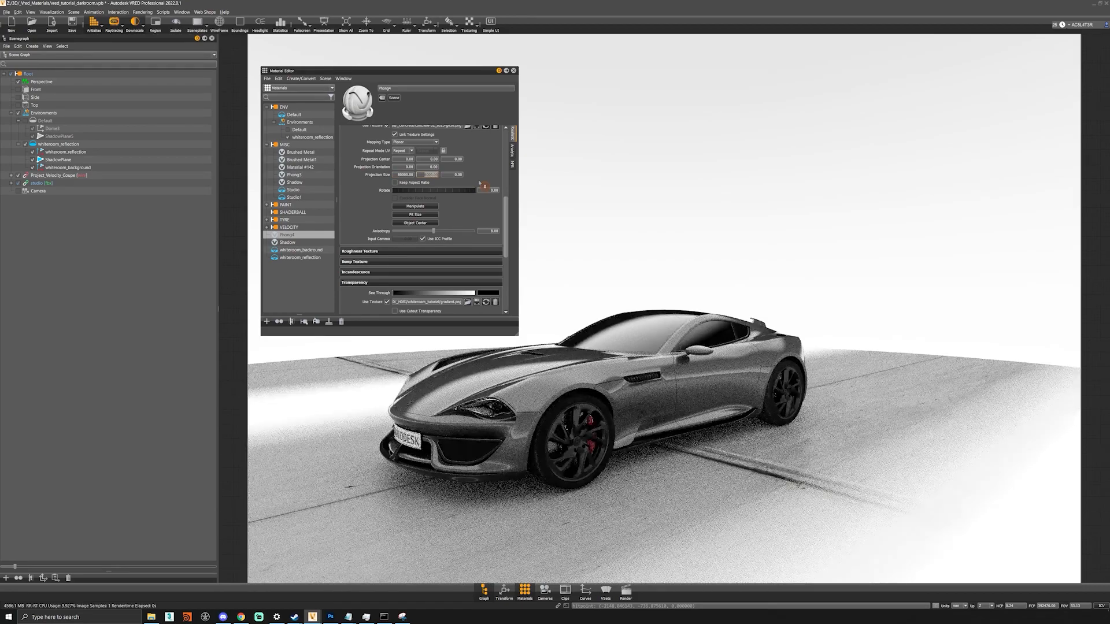
- Refit the gradient projection, enlarge it with the manipulator, and align it to the floor surface
{"action": "left_click", "coordinate": [415, 216]}
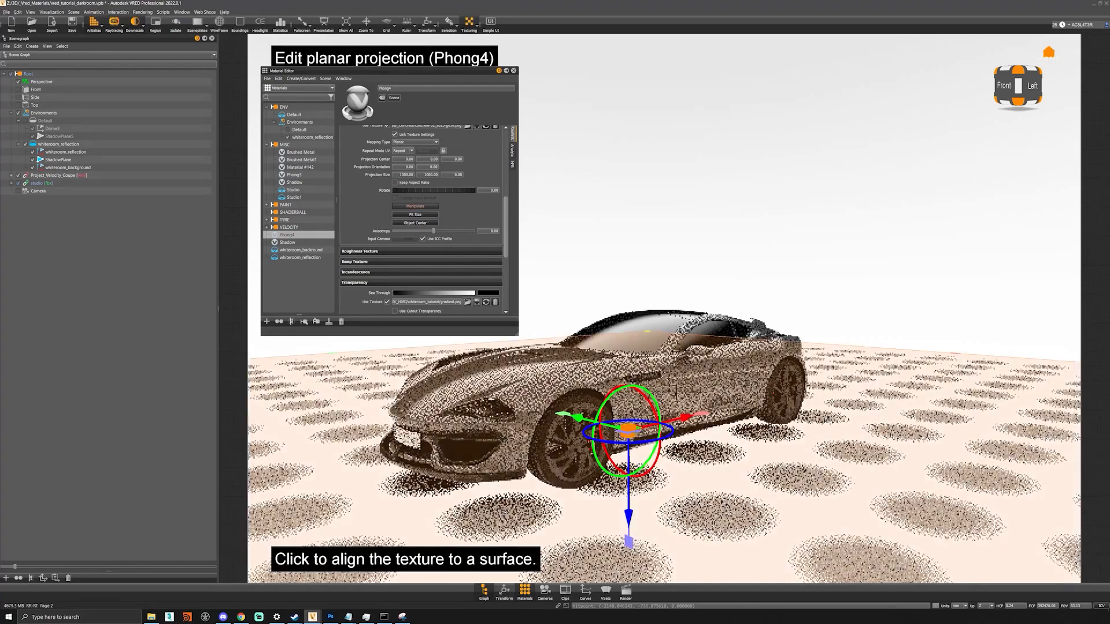
{"action": "left_click_drag", "start_coordinate": [628, 430], "coordinate": [807, 211]}
{"action": "scroll", "coordinate": [757, 283], "scroll_direction": "down", "scroll_amount": 4}
{"action": "left_click_drag", "start_coordinate": [757, 255], "coordinate": [758, 314], "text": "alt"}
{"action": "scroll", "coordinate": [758, 314], "scroll_direction": "down", "scroll_amount": 7}
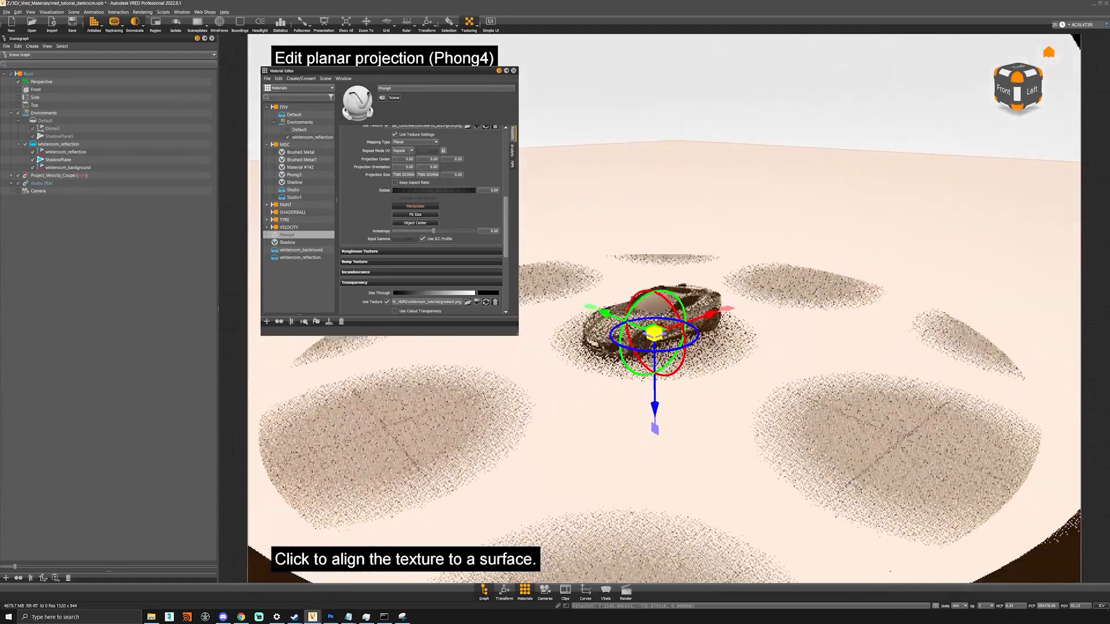
{"action": "middle_click_drag", "start_coordinate": [757, 314], "coordinate": [743, 405], "text": "alt"}
{"action": "left_click_drag", "start_coordinate": [639, 426], "coordinate": [780, 137]}
{"action": "left_click", "coordinate": [782, 133]}
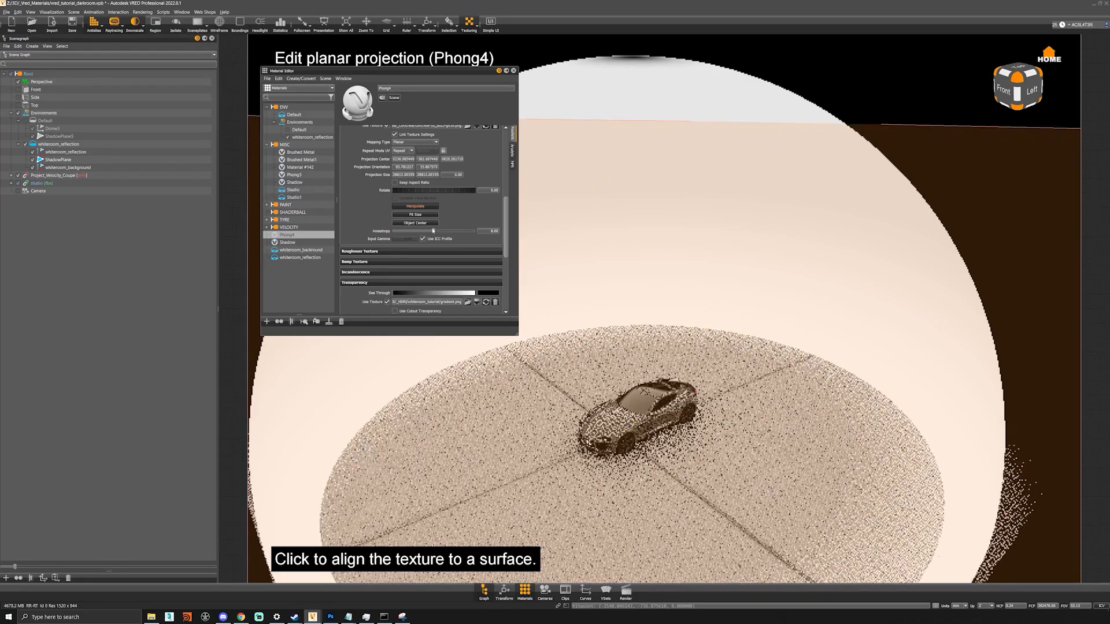
{"action": "scroll", "coordinate": [355, 191], "scroll_direction": "down", "scroll_amount": 2}
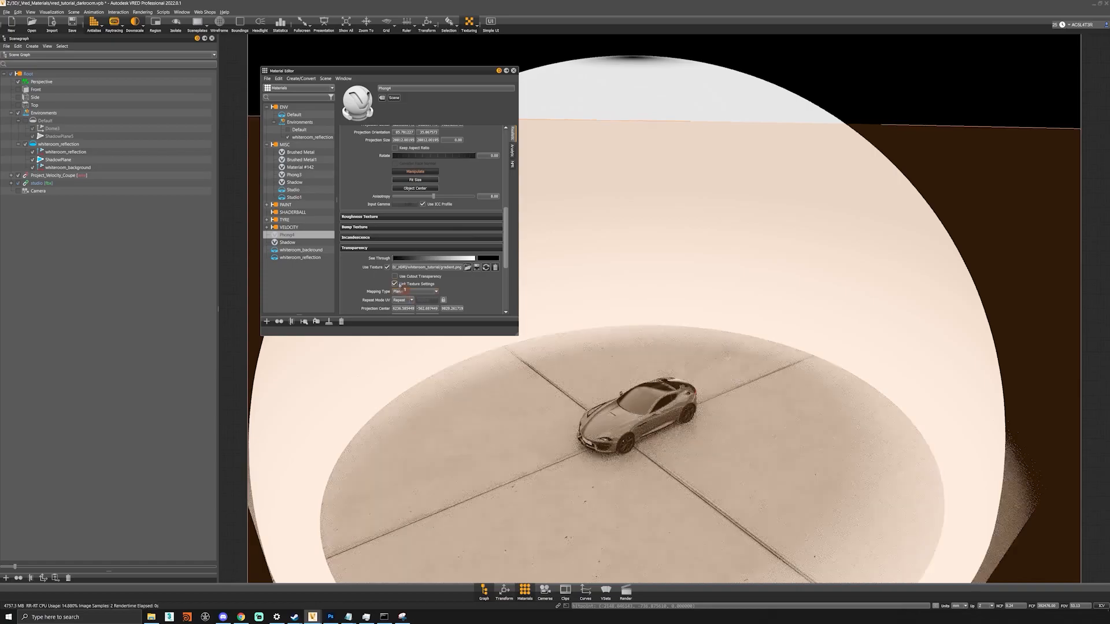
- Unlink the transparency and glossy texture settings and set the concrete diffuse texture back to UV mapping
{"action": "left_click", "coordinate": [395, 284]}
{"action": "left_click_drag", "start_coordinate": [506, 252], "coordinate": [501, 169]}
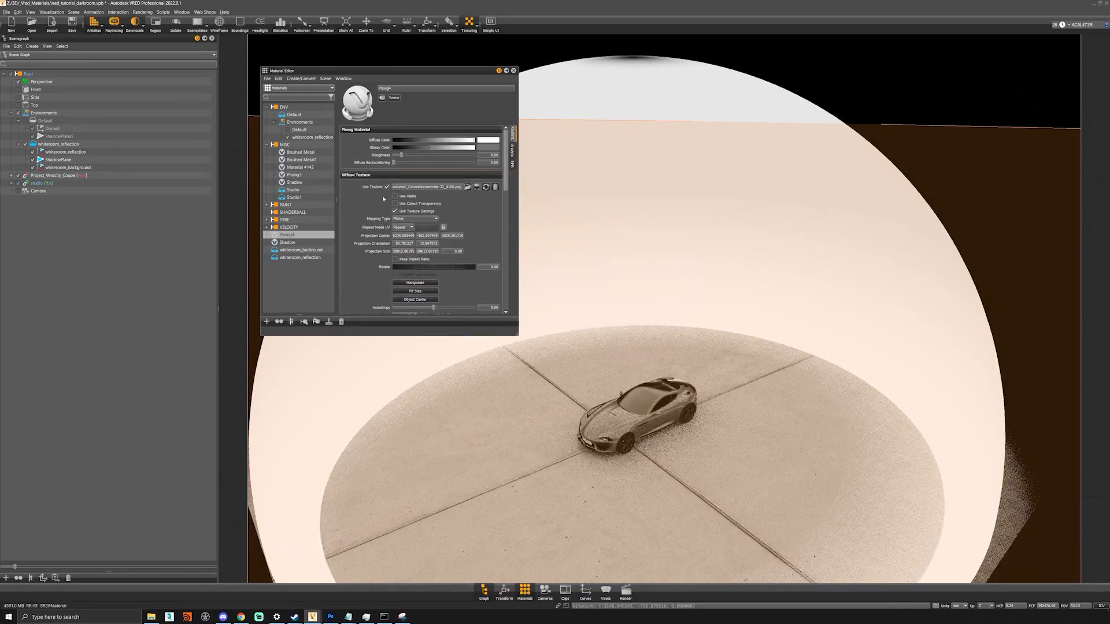
{"action": "left_click", "coordinate": [405, 234]}
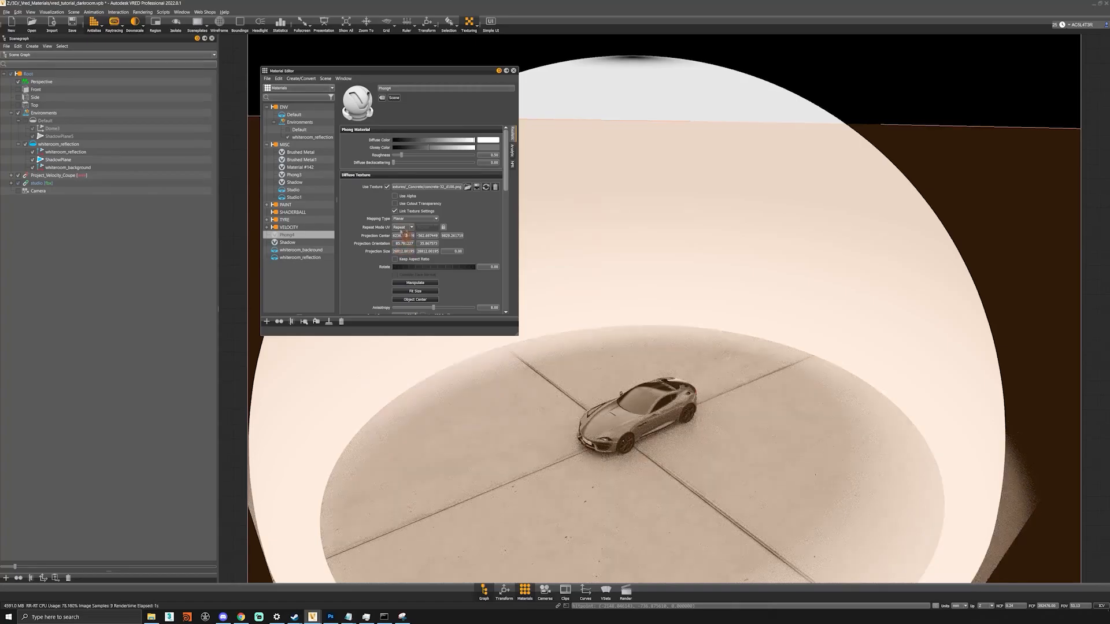
{"action": "left_click", "coordinate": [405, 219]}
{"action": "left_click", "coordinate": [409, 228]}
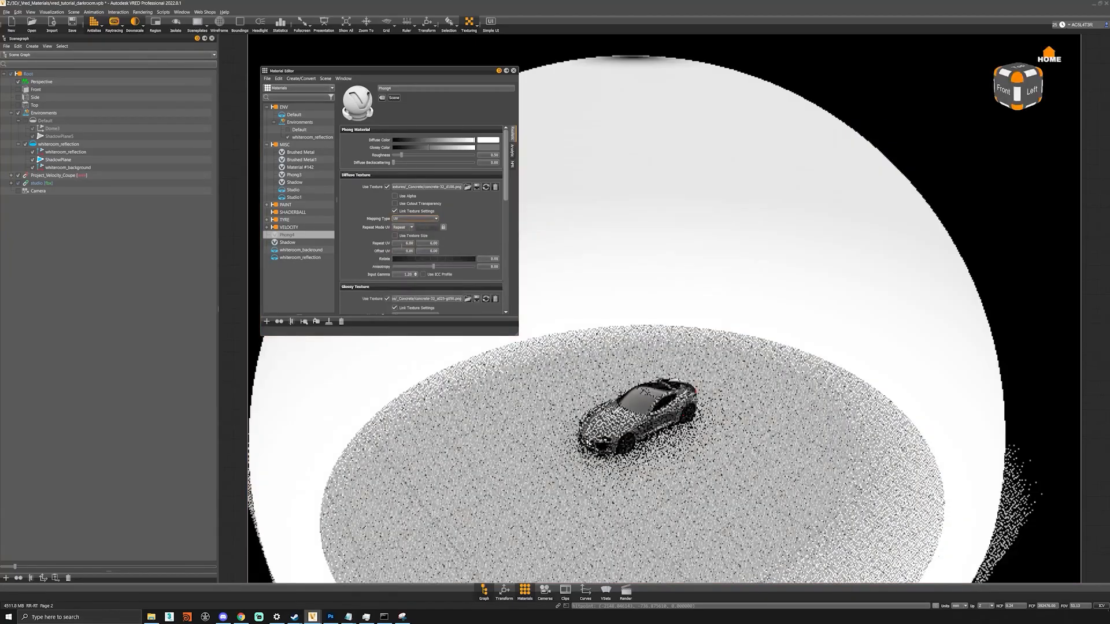
{"action": "scroll", "coordinate": [417, 203], "scroll_direction": "down", "scroll_amount": 4}
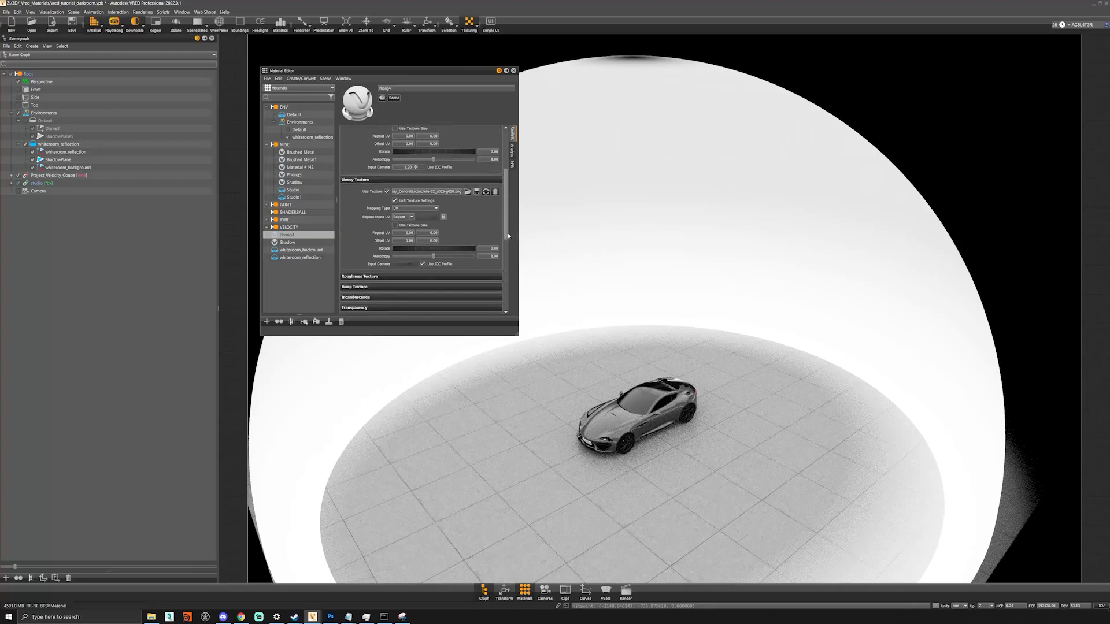
{"action": "left_click", "coordinate": [397, 185]}
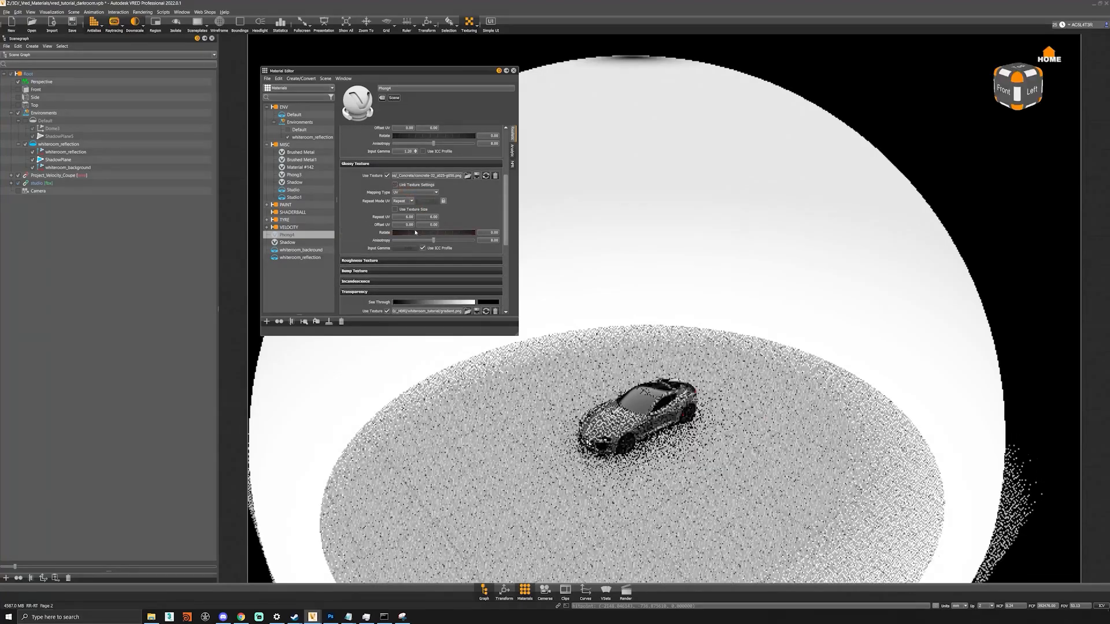
{"action": "scroll", "coordinate": [504, 235], "scroll_direction": "down", "scroll_amount": 3}
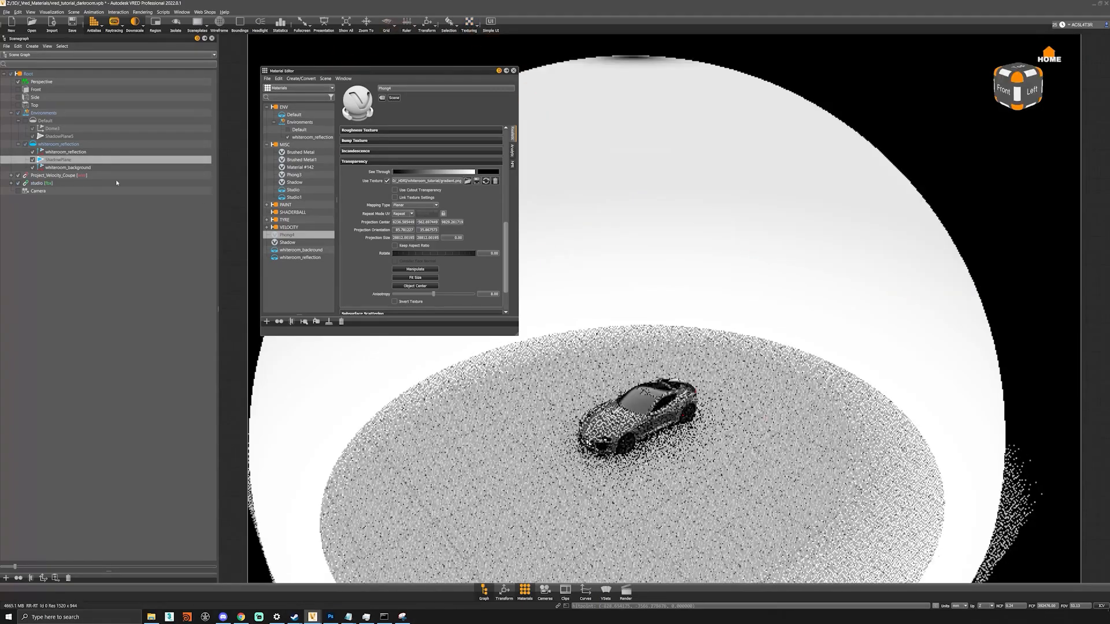
- Select ShadowPlane and shrink it uniformly with the scale manipulator
{"action": "left_click", "coordinate": [65, 160]}
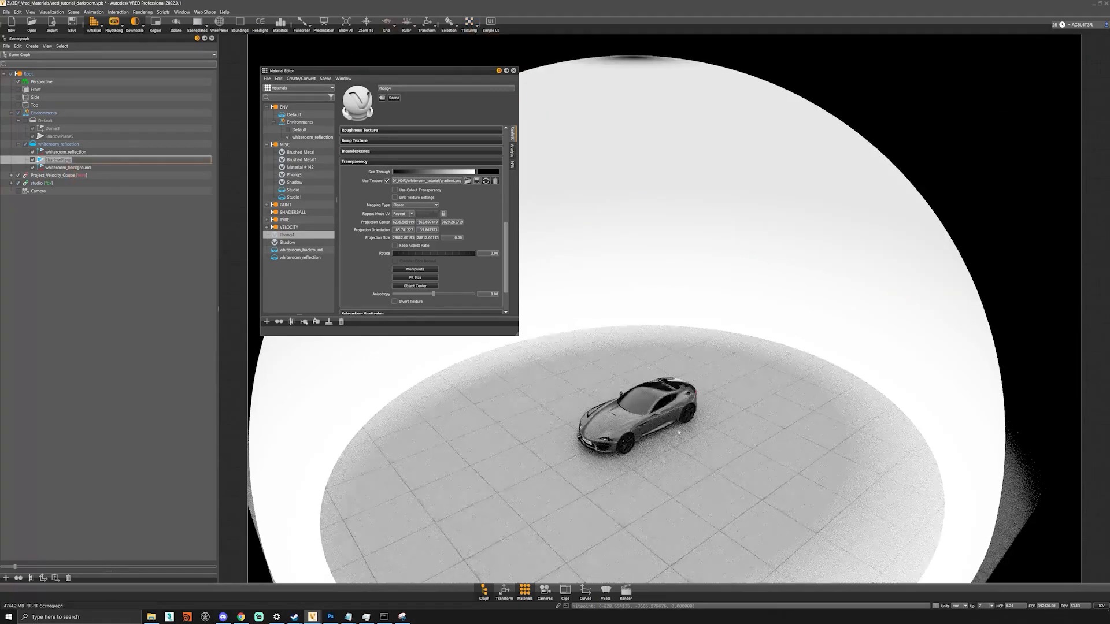
{"action": "left_click", "coordinate": [615, 317]}
{"action": "key", "text": "shift+r"}
{"action": "left_click_drag", "start_coordinate": [637, 426], "coordinate": [646, 430]}
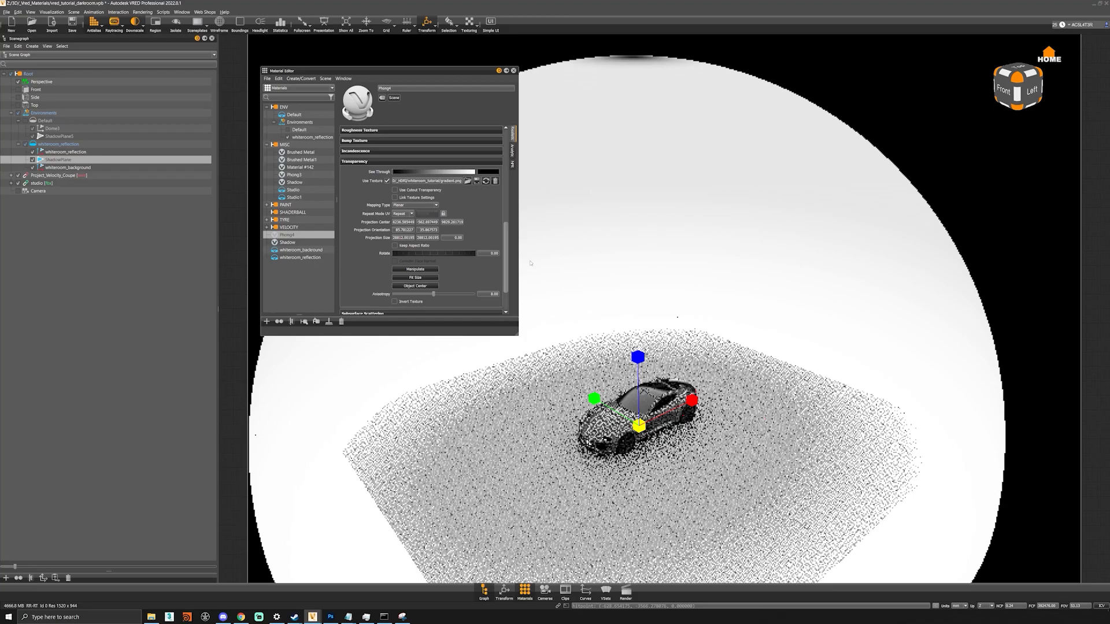
- Lighten the ShadowPlane's See Through, enable Use Cutout Transparency, and bring up its Transform settings
{"action": "scroll", "coordinate": [427, 291], "scroll_direction": "down", "scroll_amount": 3}
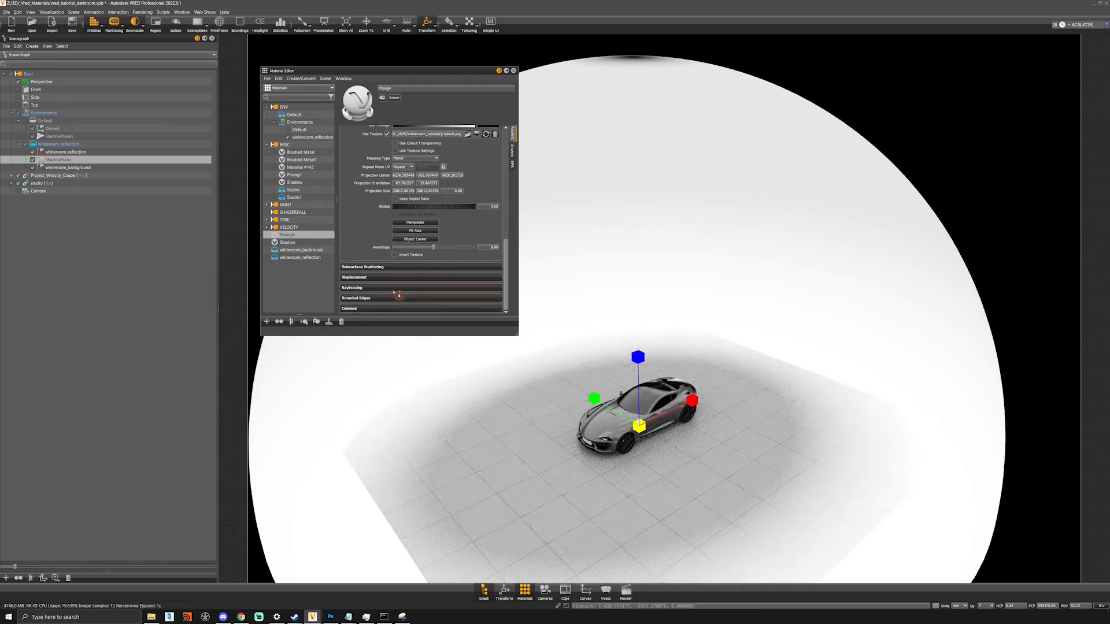
{"action": "scroll", "coordinate": [445, 191], "scroll_direction": "up", "scroll_amount": 3}
{"action": "left_click", "coordinate": [445, 178]}
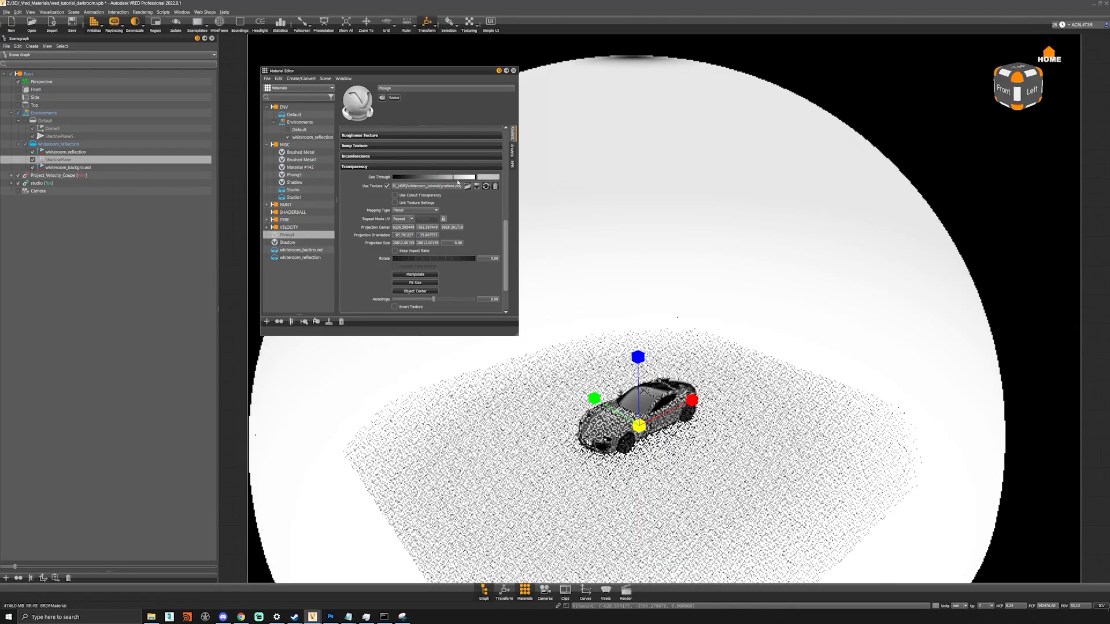
{"action": "left_click", "coordinate": [395, 196]}
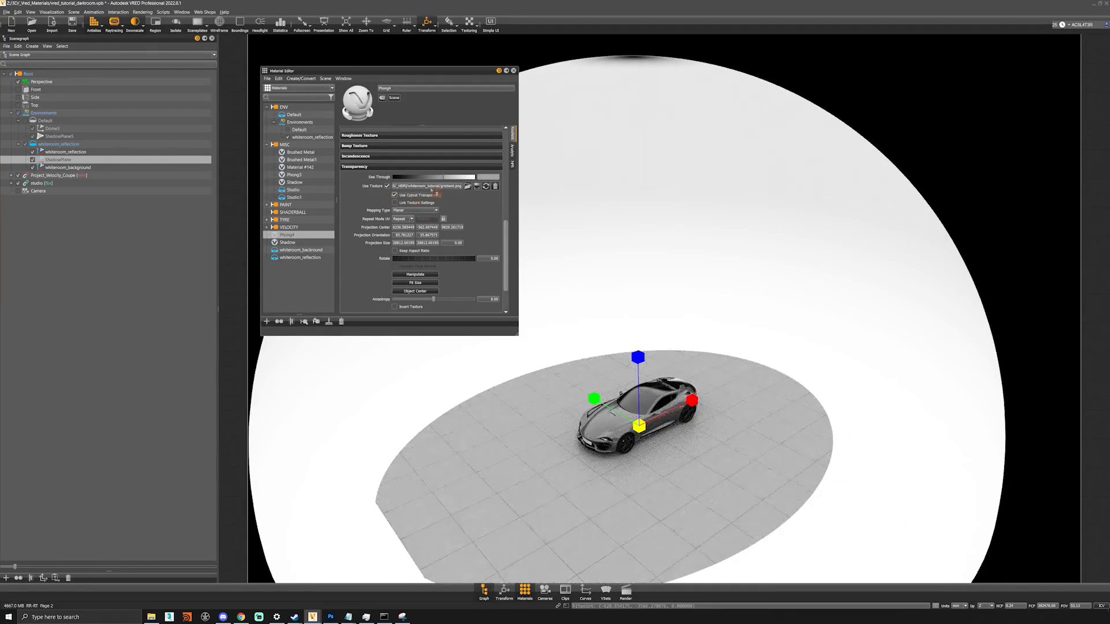
{"action": "left_click", "coordinate": [461, 178]}
{"action": "mouse_move", "coordinate": [462, 179]}
{"action": "left_mouse_down"}
{"action": "mouse_move", "coordinate": [379, 179]}
{"action": "mouse_move", "coordinate": [466, 185]}
{"action": "mouse_move", "coordinate": [451, 186]}
{"action": "left_mouse_up"}
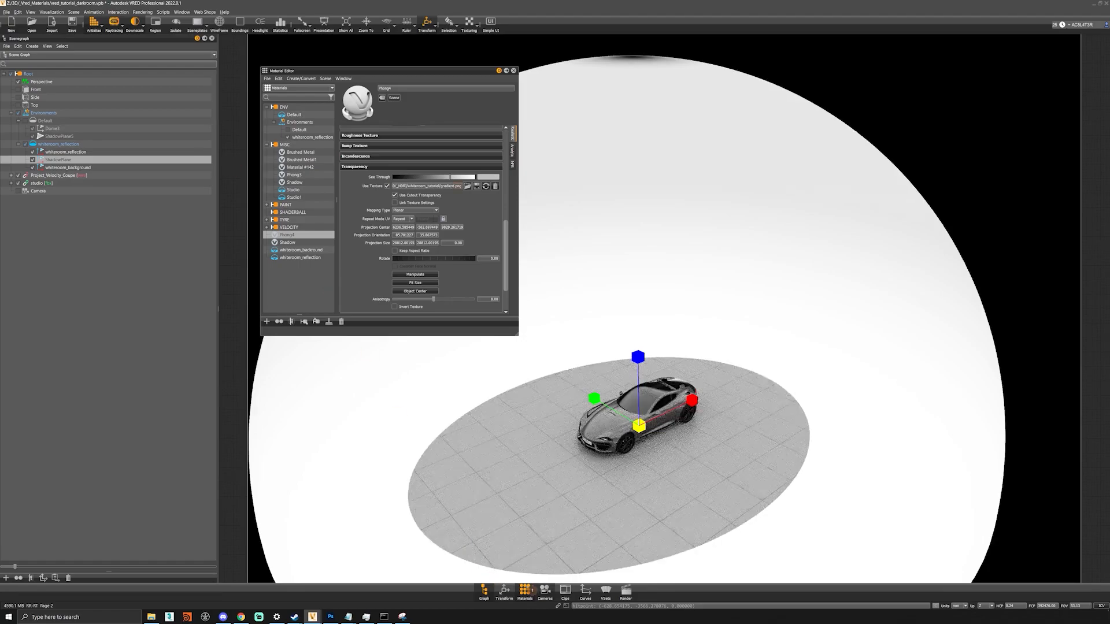
{"action": "left_click", "coordinate": [504, 591]}
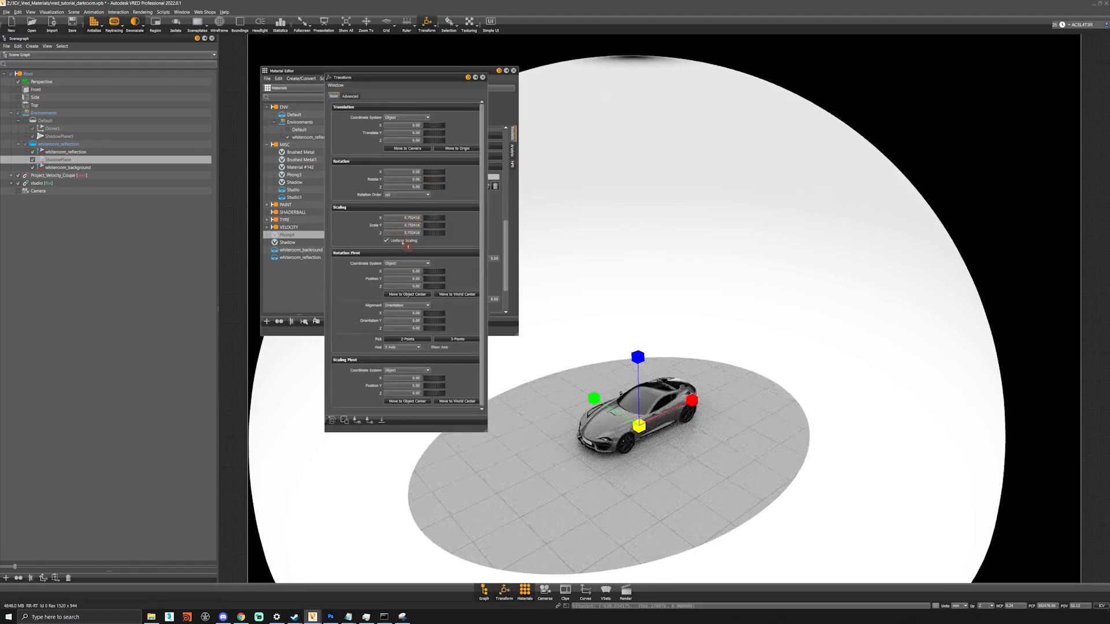
- Turn off Use Cutout Transparency, drag See Through to black, and shrink the ShadowPlane further
{"action": "left_click", "coordinate": [483, 77]}
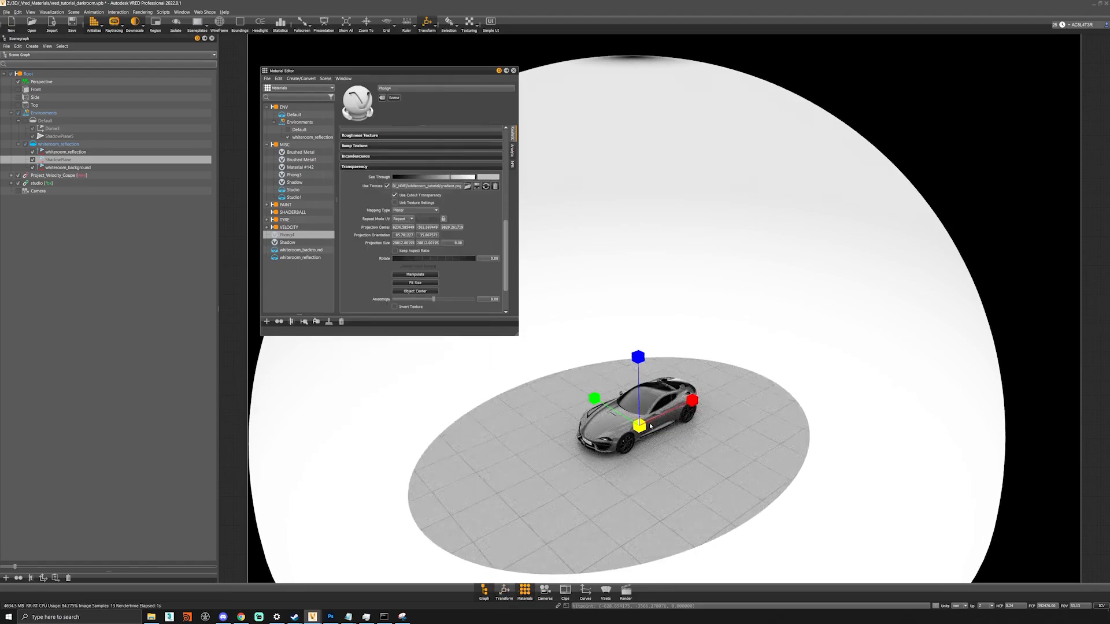
{"action": "scroll", "coordinate": [671, 351], "scroll_direction": "down", "scroll_amount": 5}
{"action": "left_click_drag", "start_coordinate": [672, 347], "coordinate": [667, 310], "text": "alt"}
{"action": "scroll", "coordinate": [666, 309], "scroll_direction": "up", "scroll_amount": 3}
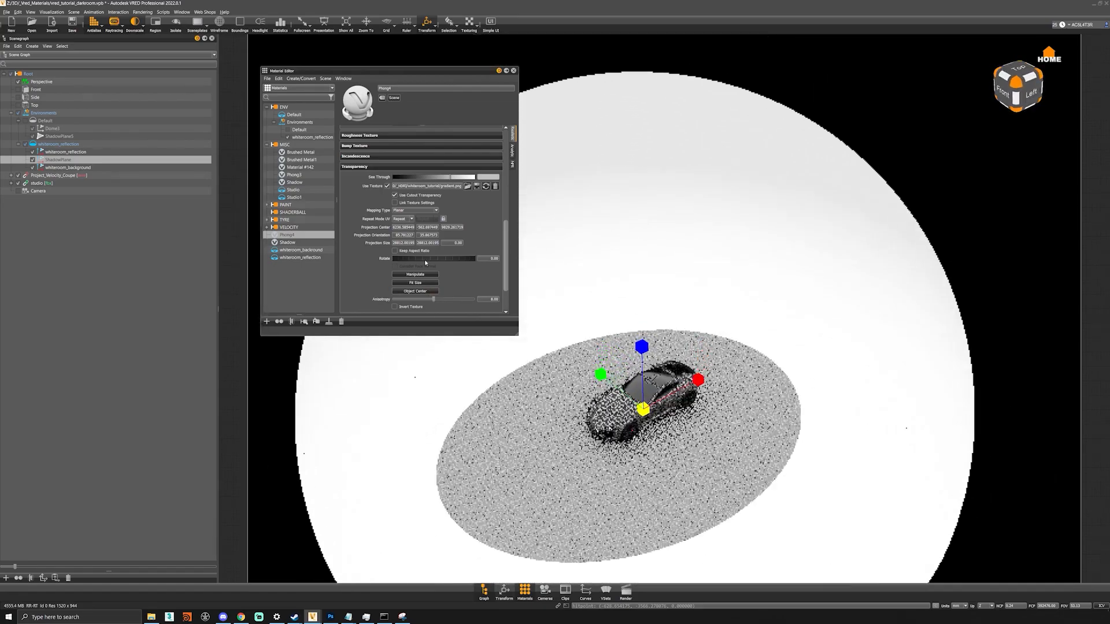
{"action": "left_click", "coordinate": [412, 196]}
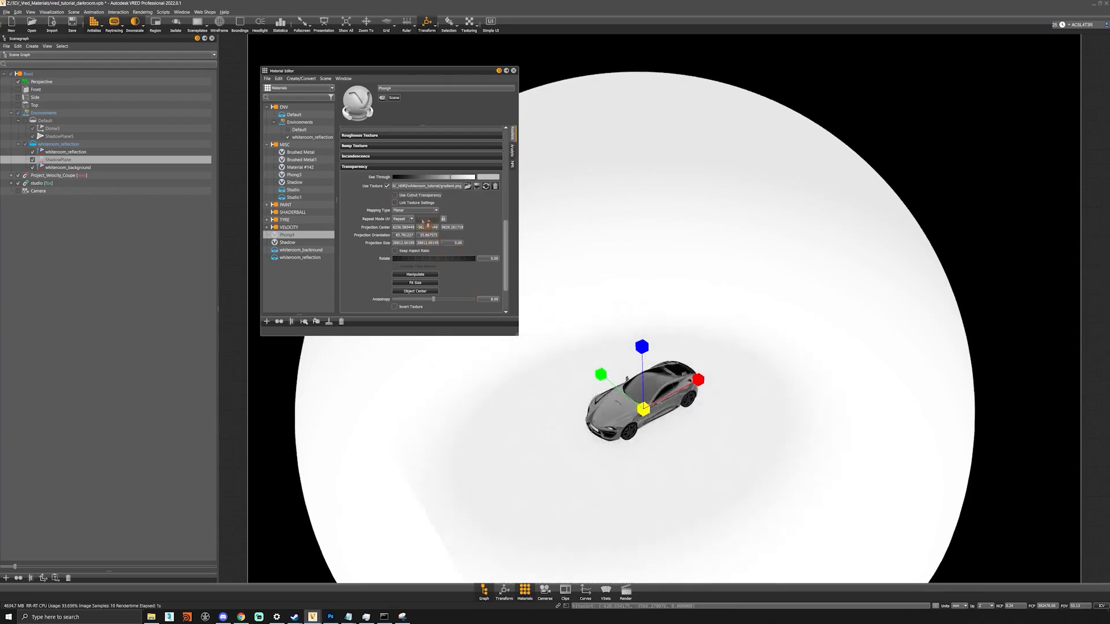
{"action": "left_click_drag", "start_coordinate": [463, 178], "coordinate": [371, 175]}
{"action": "left_click_drag", "start_coordinate": [643, 407], "coordinate": [646, 410]}
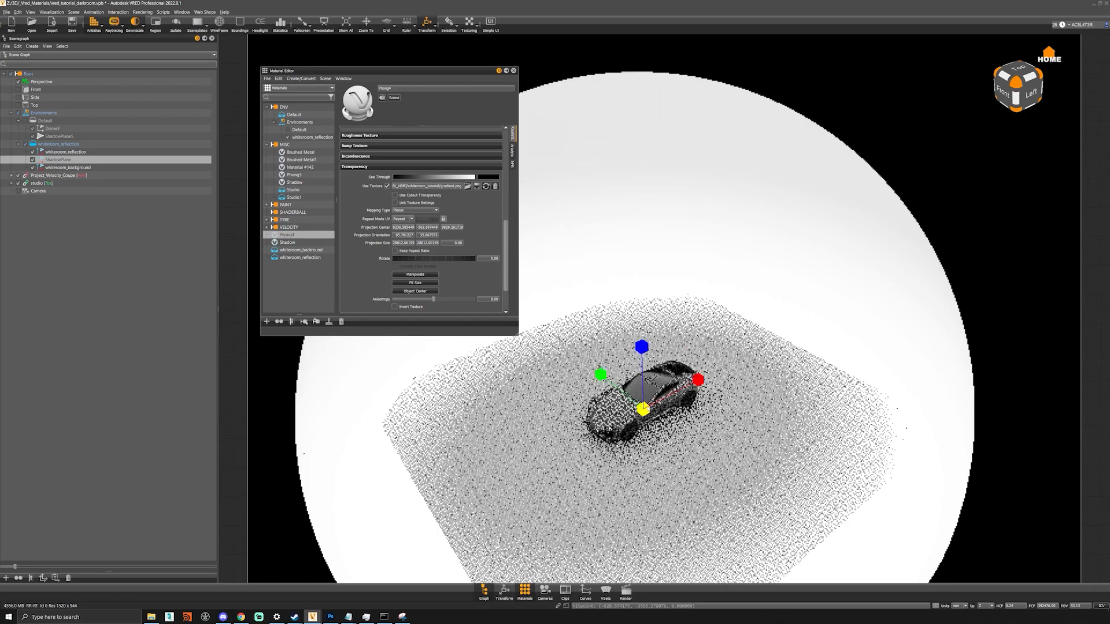
- Fit the gradient texture projection to the floor plane and move it under the car
{"action": "left_click", "coordinate": [426, 276]}
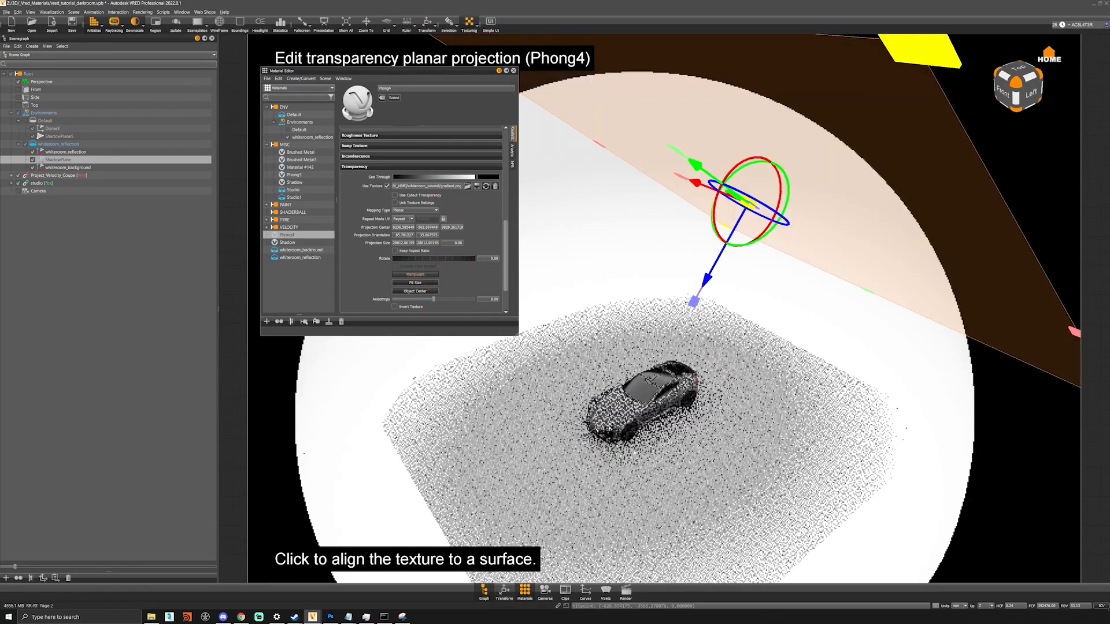
{"action": "left_click", "coordinate": [417, 283]}
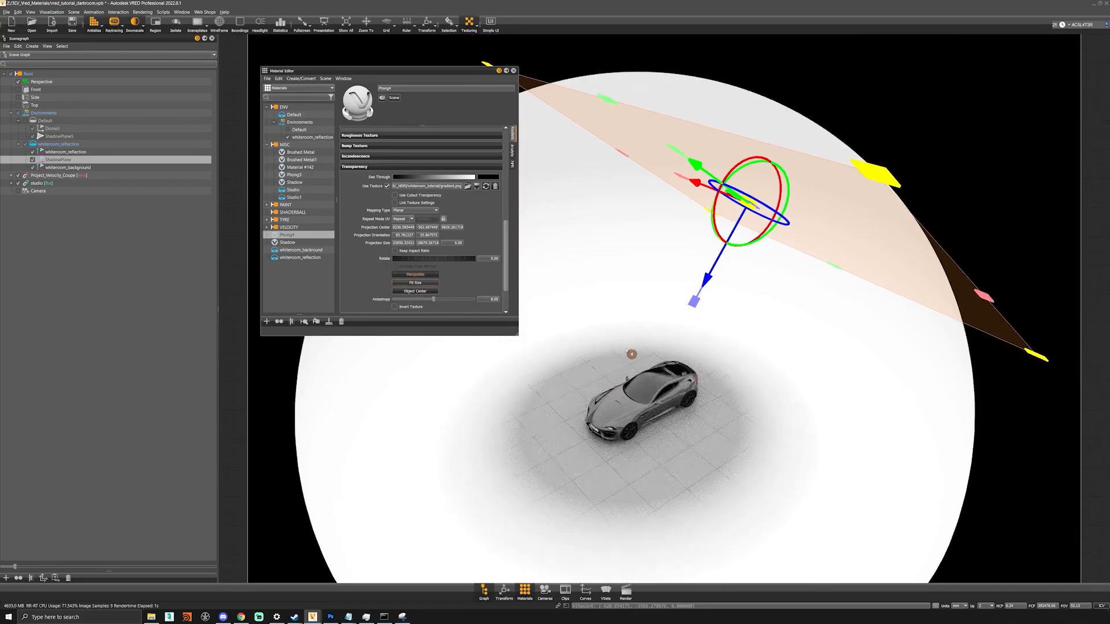
{"action": "left_click", "coordinate": [630, 462]}
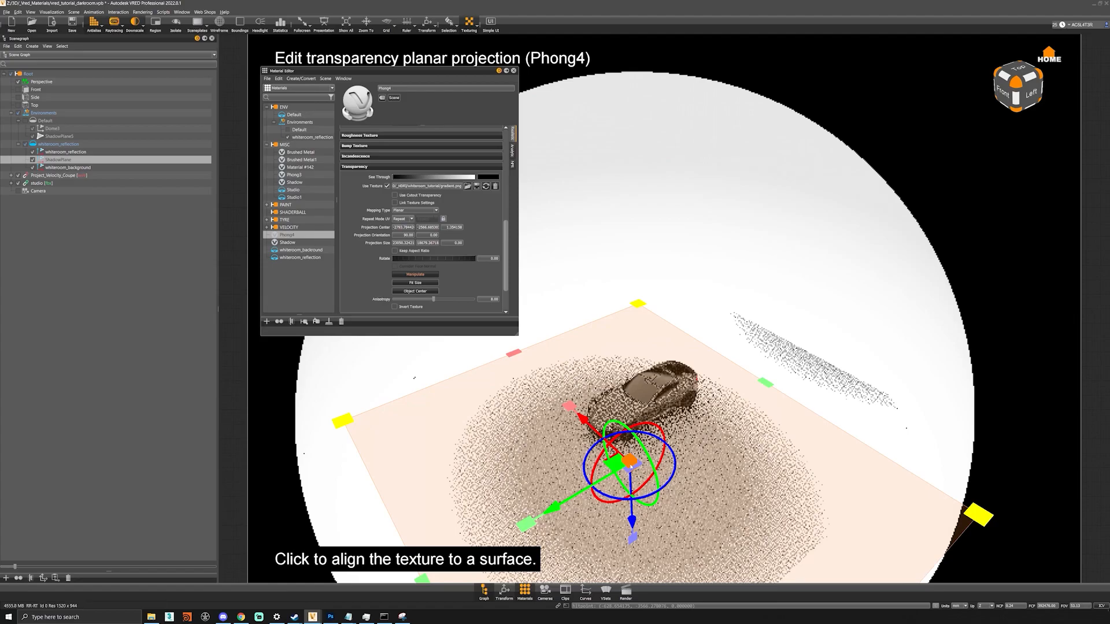
{"action": "left_click_drag", "start_coordinate": [630, 461], "coordinate": [604, 448]}
{"action": "scroll", "coordinate": [606, 457], "scroll_direction": "down", "scroll_amount": 3}
{"action": "middle_click_drag", "start_coordinate": [625, 462], "coordinate": [679, 398]}
{"action": "scroll", "coordinate": [665, 367], "scroll_direction": "up", "scroll_amount": 5}
{"action": "scroll", "coordinate": [679, 397], "scroll_direction": "up", "scroll_amount": 1}
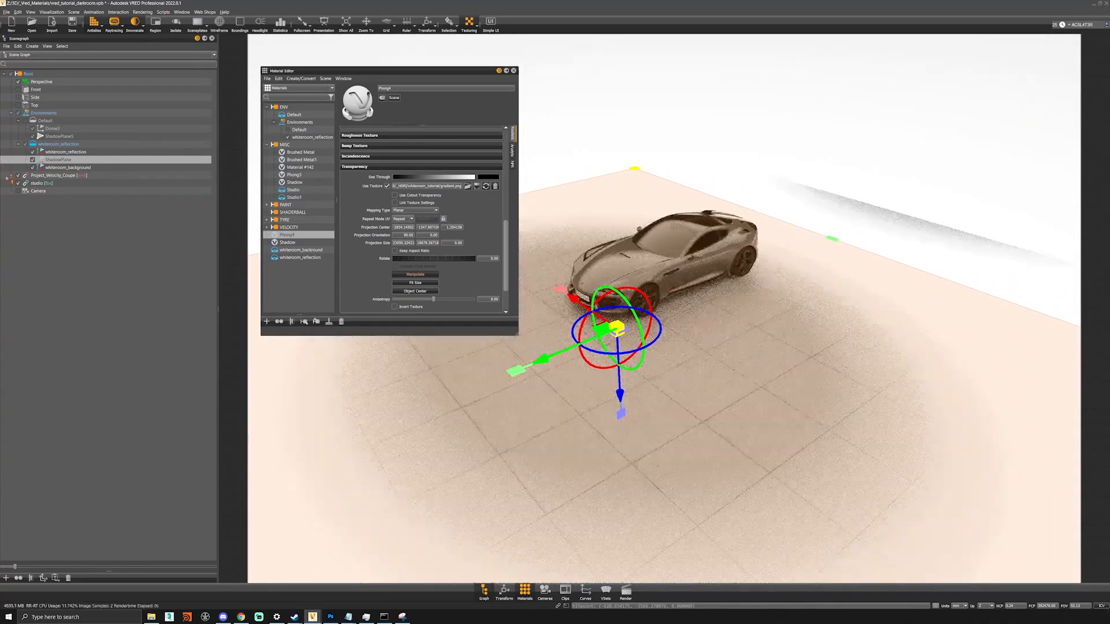
- With the car hidden, slide the projection along the green axis and enlarge it, then show the car again
{"action": "left_click", "coordinate": [18, 175]}
{"action": "middle_click_drag", "start_coordinate": [665, 347], "coordinate": [636, 408]}
{"action": "left_click_drag", "start_coordinate": [548, 414], "coordinate": [662, 359]}
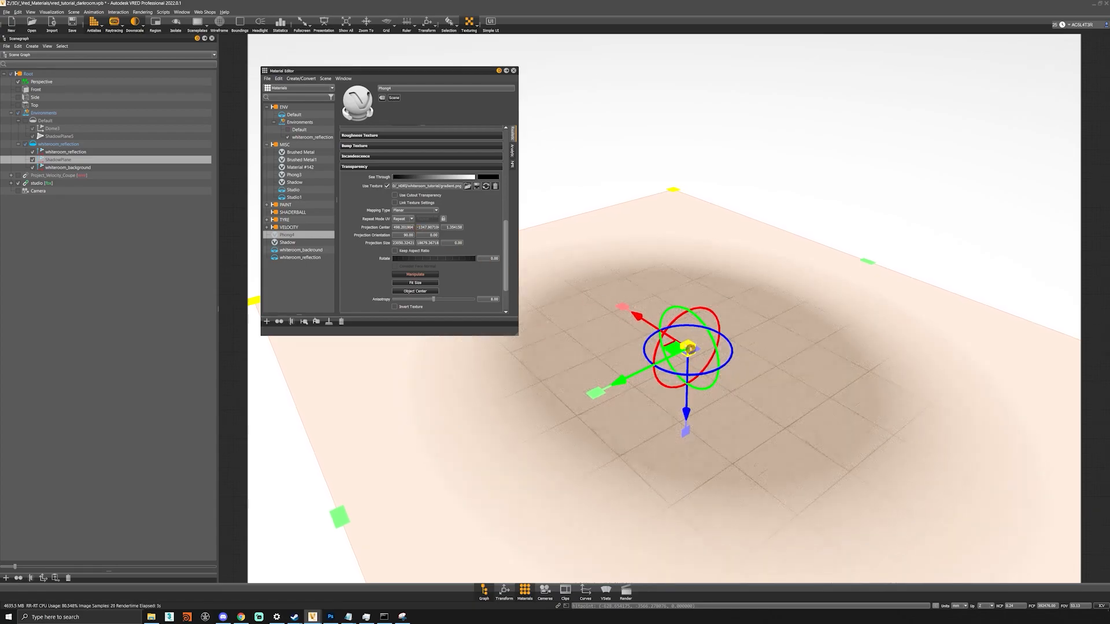
{"action": "left_click_drag", "start_coordinate": [688, 345], "coordinate": [800, 216]}
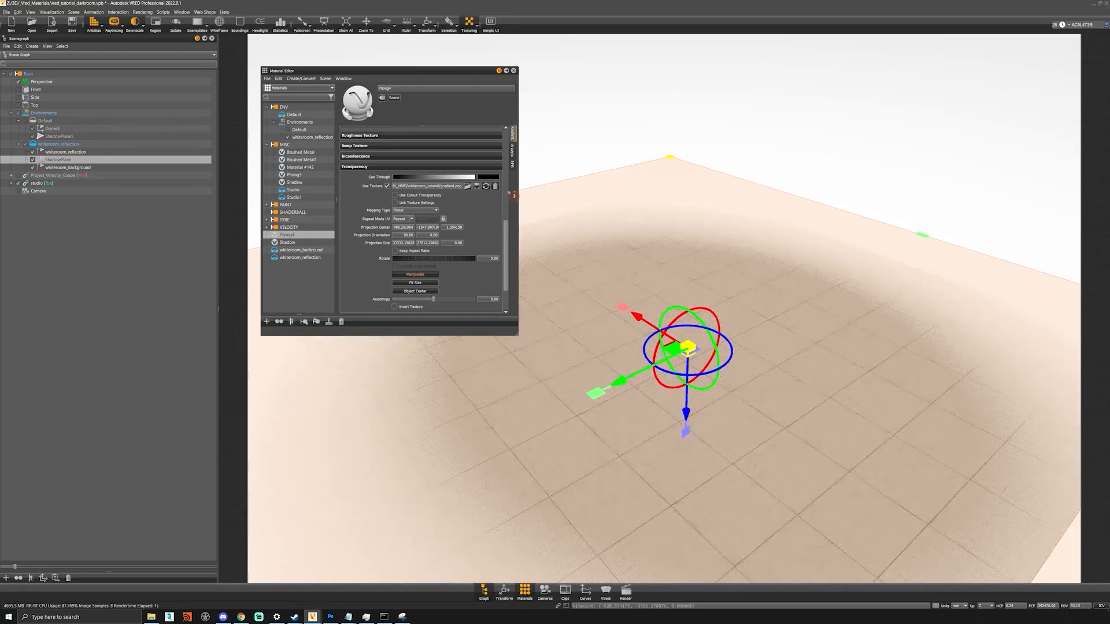
{"action": "left_click", "coordinate": [431, 275]}
{"action": "left_click", "coordinate": [18, 176]}
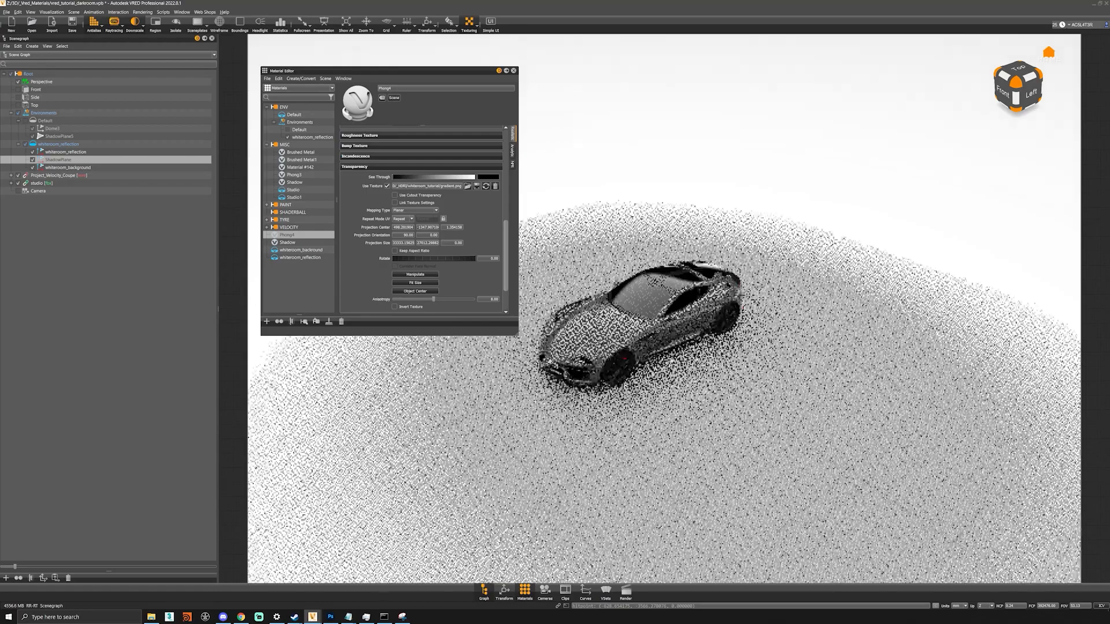
- Set the projection size to 30000, lock the aspect ratio, then reduce it to 25000 and finally 20000
{"action": "left_click_drag", "start_coordinate": [625, 399], "coordinate": [651, 367]}
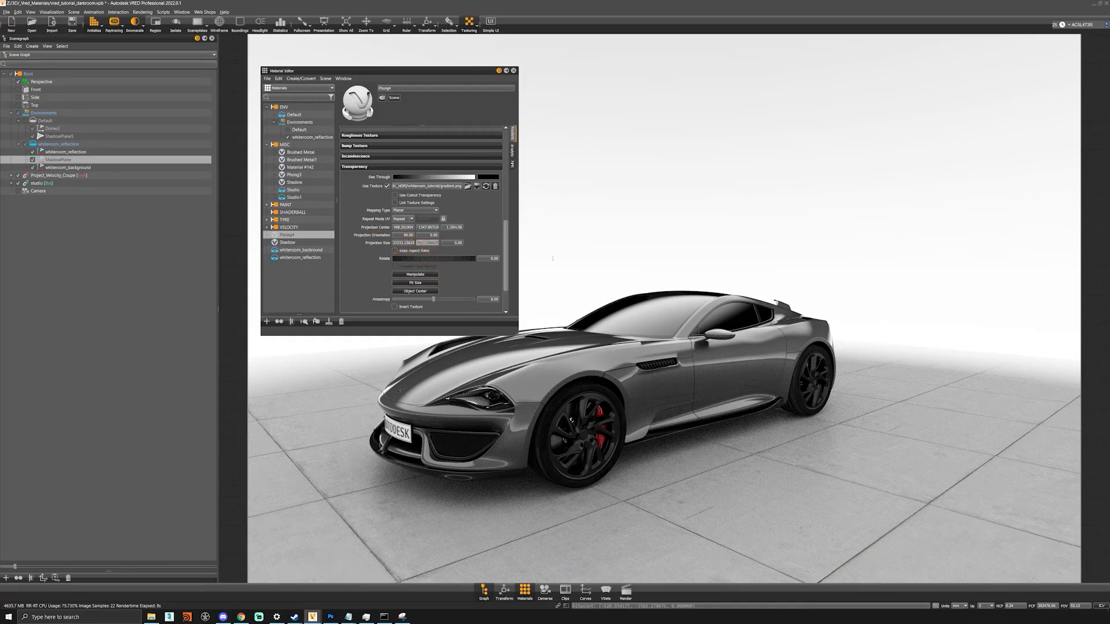
{"action": "key", "text": "shift+Tab"}
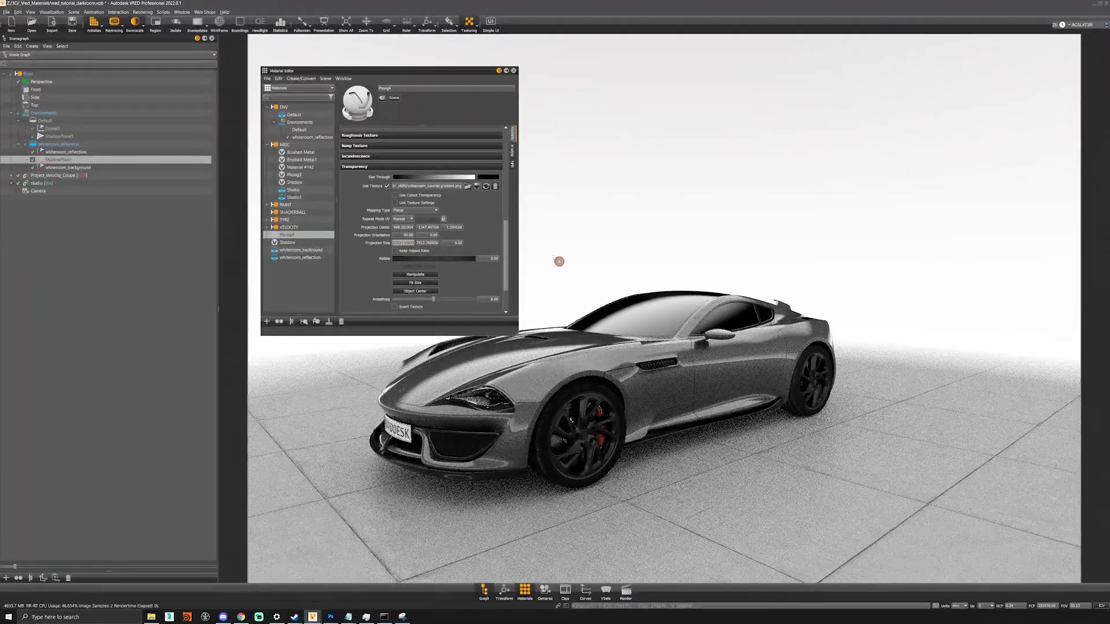
{"action": "type", "text": "30"}
{"action": "key", "text": "Return"}
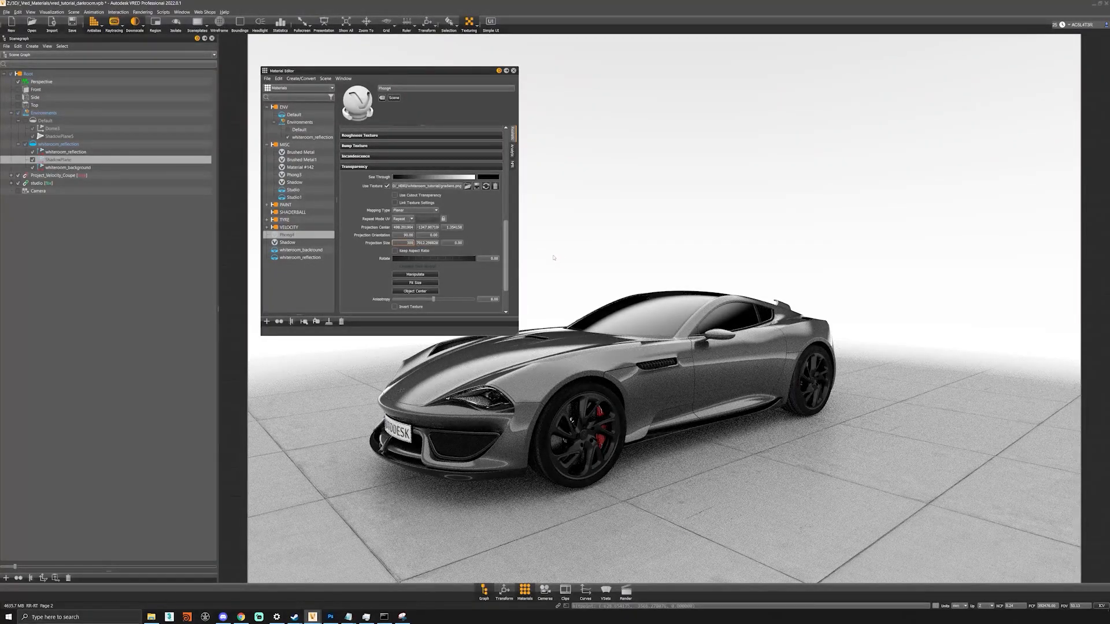
{"action": "key", "text": "Tab"}
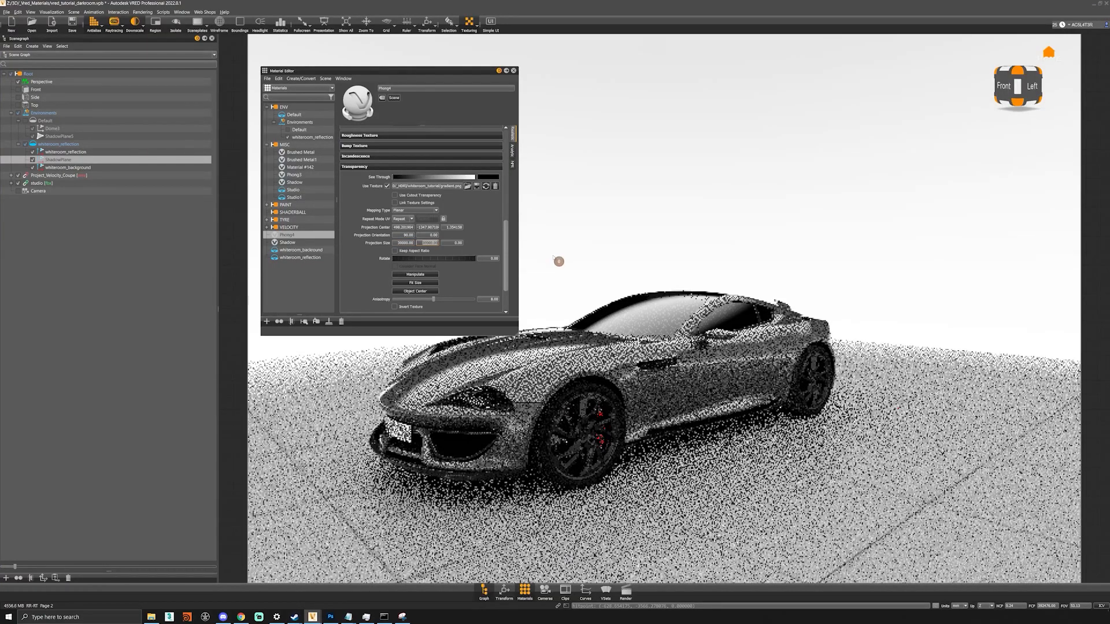
{"action": "left_click", "coordinate": [395, 250]}
{"action": "key", "text": "Return"}
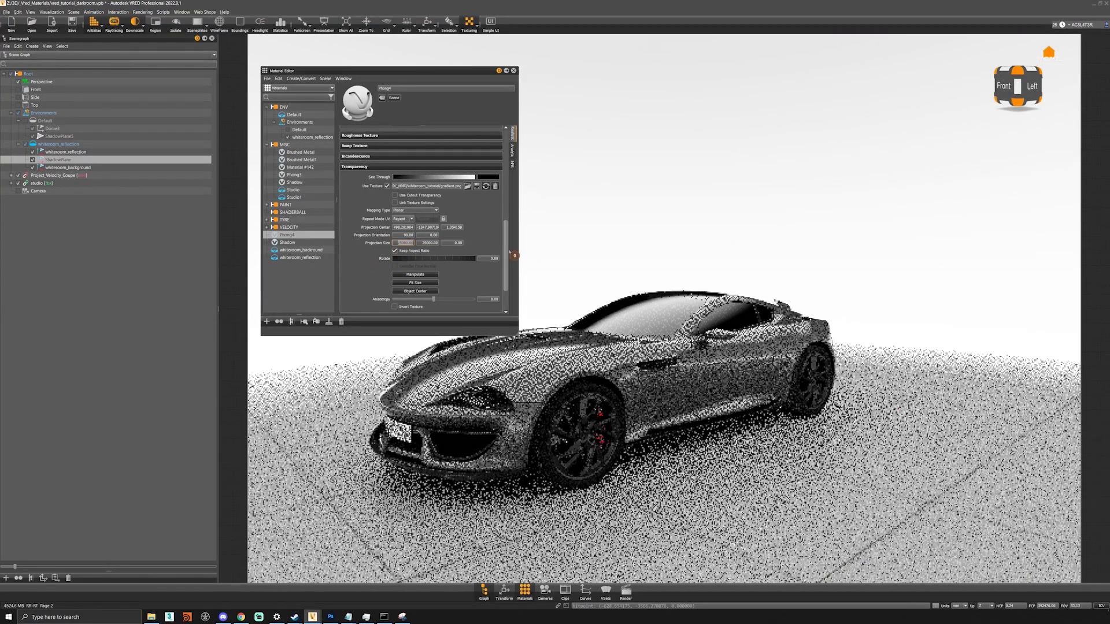
{"action": "type", "text": "2000"}
{"action": "key", "text": "Return"}
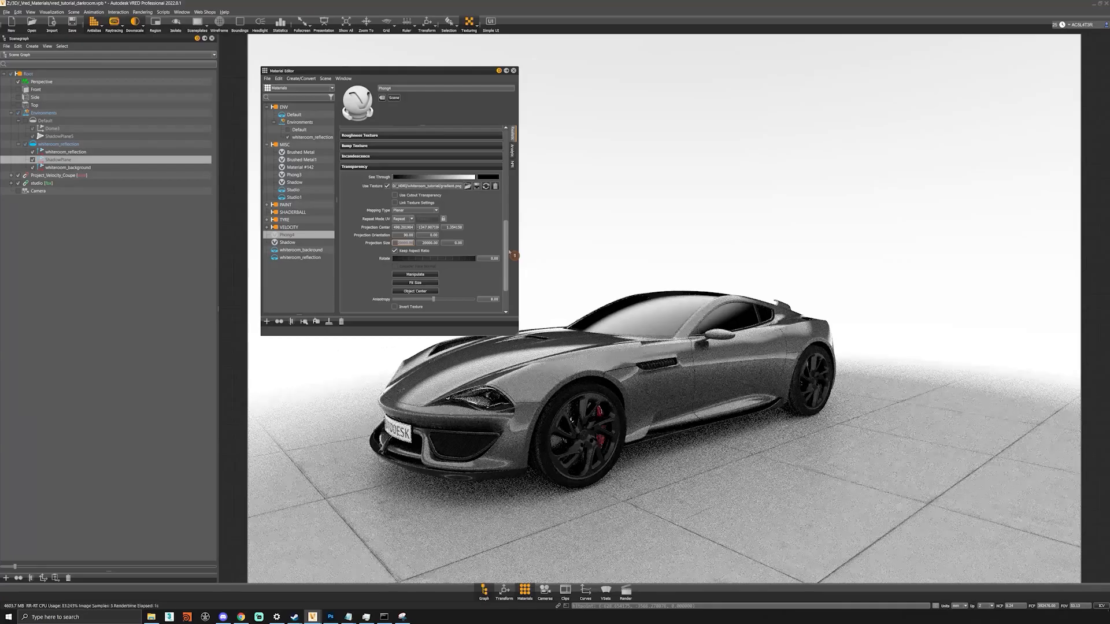
- Orbit to a low front-left view of the car on the fading floor
{"action": "left_click_drag", "start_coordinate": [708, 412], "coordinate": [729, 479], "text": "alt"}
{"action": "scroll", "coordinate": [729, 405], "scroll_direction": "down", "scroll_amount": 3}
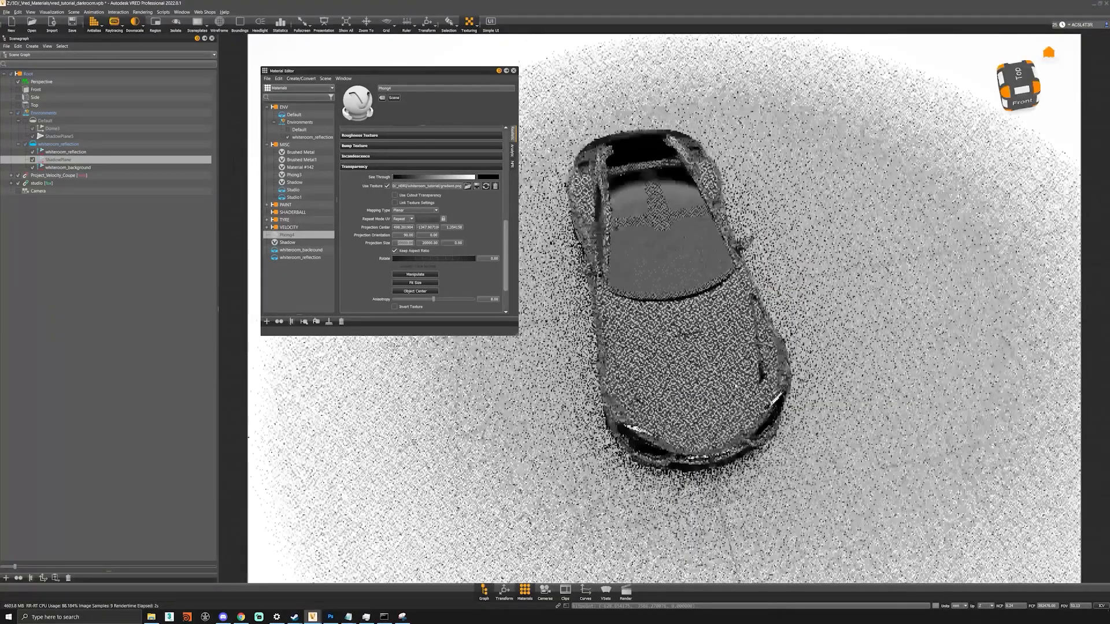
{"action": "scroll", "coordinate": [769, 240], "scroll_direction": "up", "scroll_amount": 3}
{"action": "left_click_drag", "start_coordinate": [769, 440], "coordinate": [653, 300], "text": "alt"}
{"action": "middle_click_drag", "start_coordinate": [801, 341], "coordinate": [689, 354], "text": "alt"}
{"action": "left_click_drag", "start_coordinate": [689, 354], "coordinate": [818, 395]}
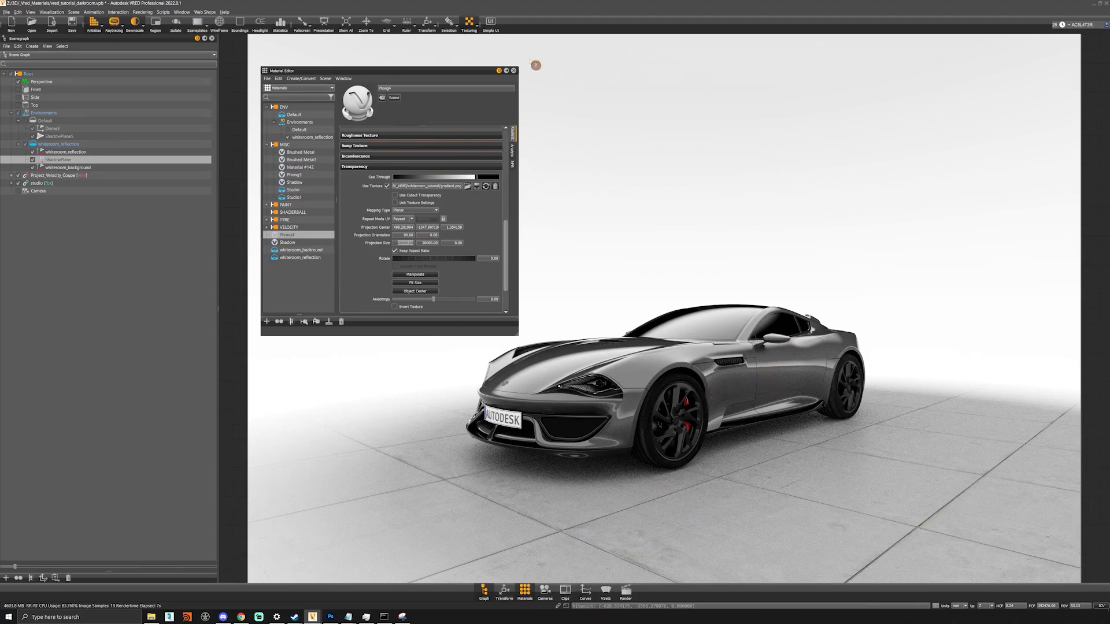
- Close the Material Editor and set the camera's White Balance to 5580 in Image Processing
{"action": "left_click", "coordinate": [513, 70]}
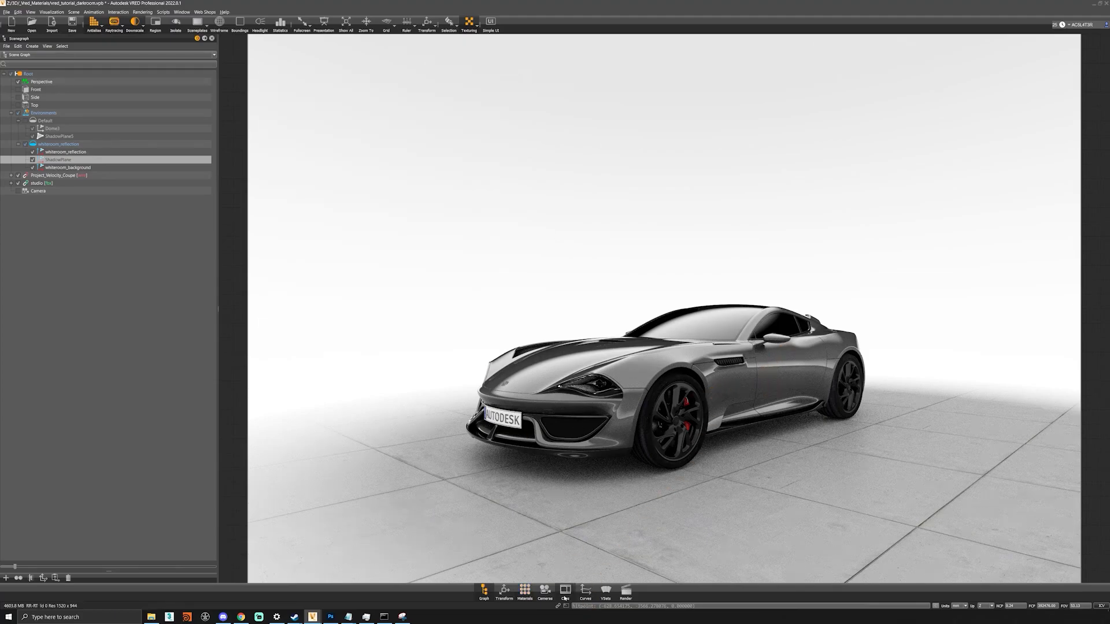
{"action": "left_click", "coordinate": [545, 590]}
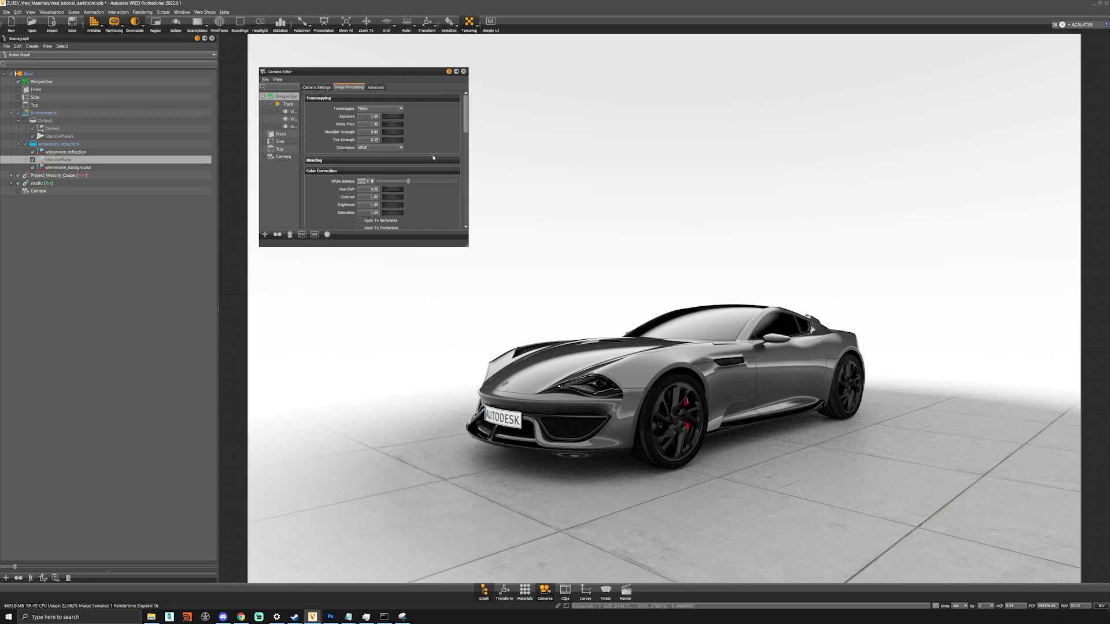
{"action": "left_click", "coordinate": [361, 182]}
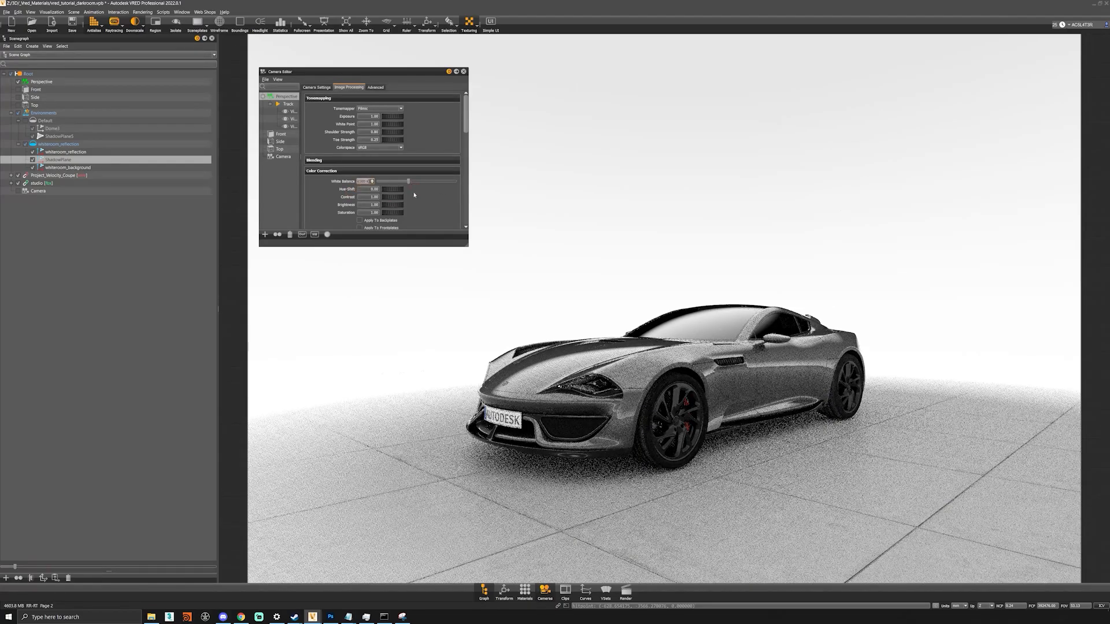
{"action": "type", "text": "5580"}
{"action": "key", "text": "Return"}
{"action": "right_click_drag", "start_coordinate": [636, 399], "coordinate": [662, 400], "text": "alt"}
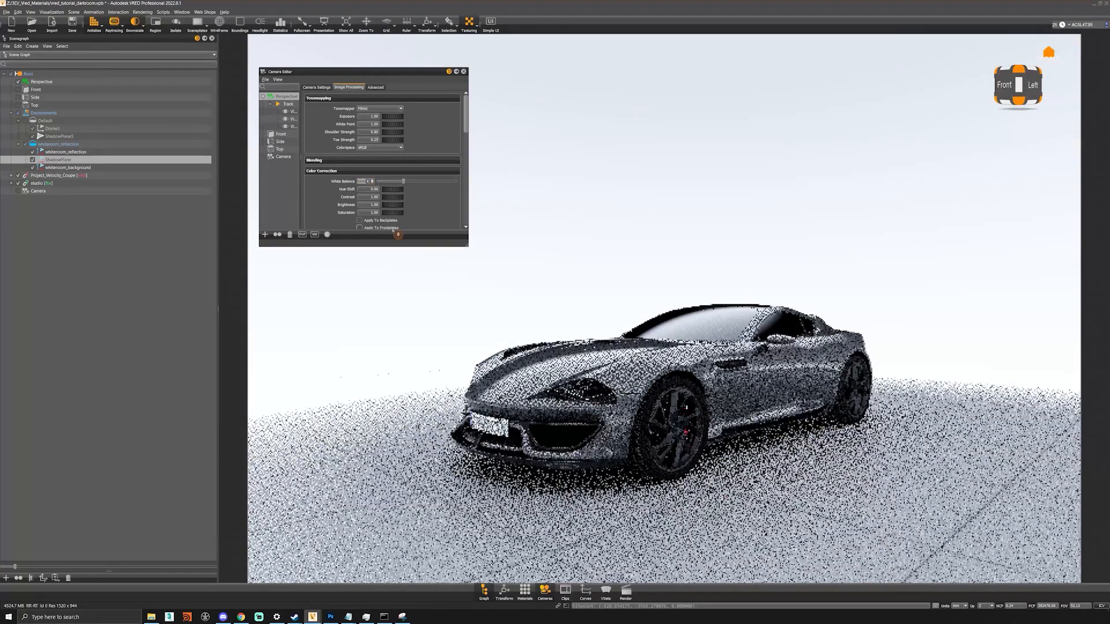
{"action": "scroll", "coordinate": [324, 127], "scroll_direction": "down", "scroll_amount": 2}
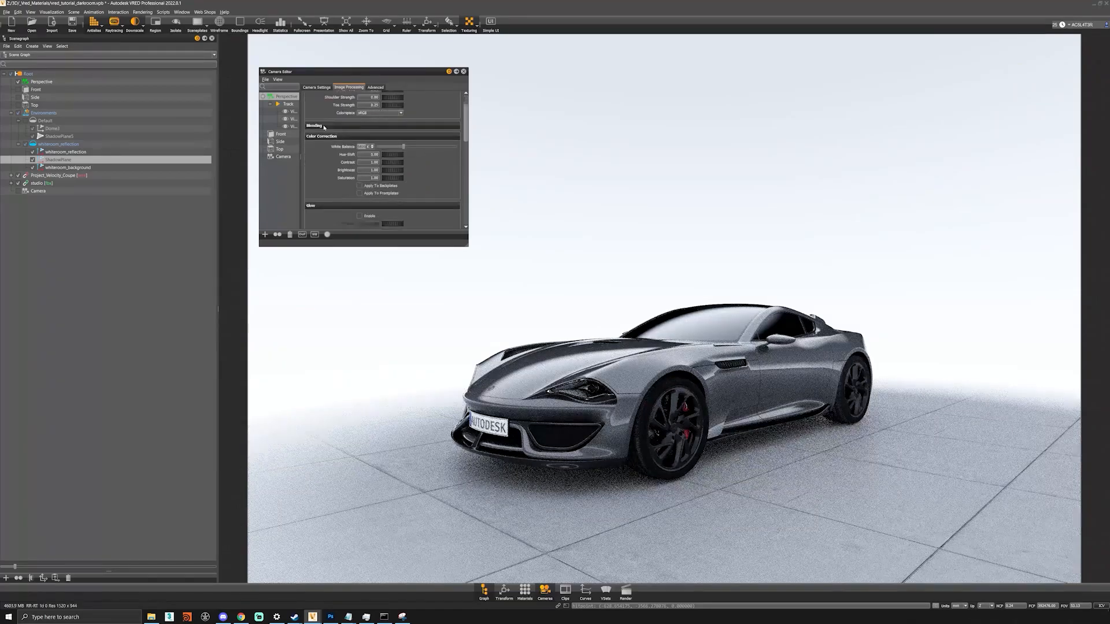
{"action": "scroll", "coordinate": [316, 170], "scroll_direction": "down", "scroll_amount": 7}
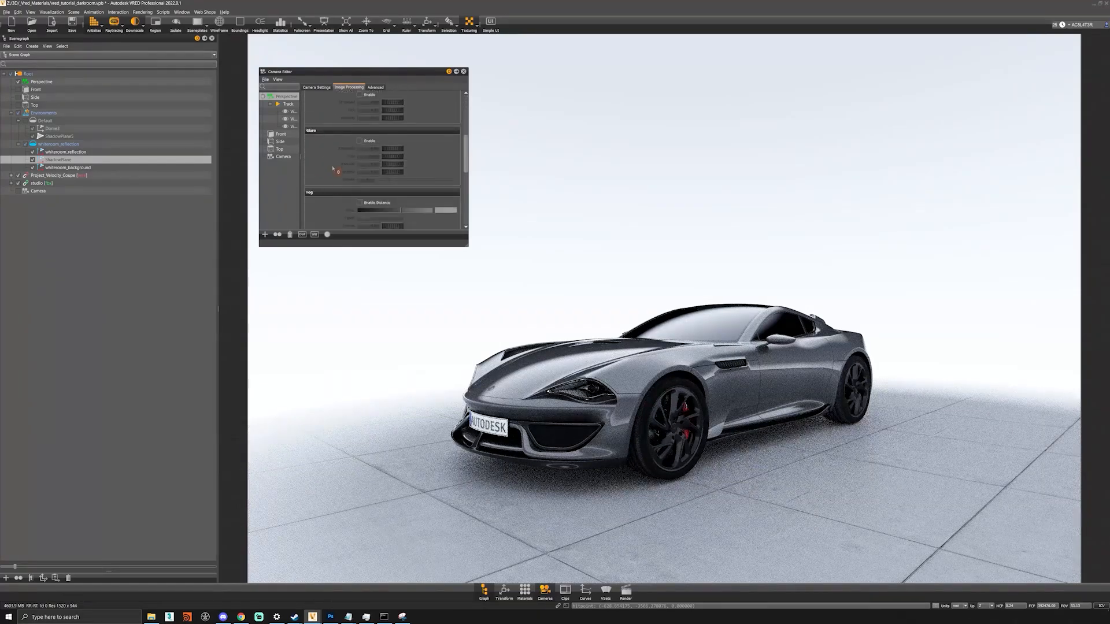
- Enable distance fog and lower its density
{"action": "left_click", "coordinate": [359, 202]}
{"action": "left_click", "coordinate": [359, 203]}
{"action": "scroll", "coordinate": [320, 145], "scroll_direction": "down", "scroll_amount": 1}
{"action": "left_click_drag", "start_coordinate": [729, 376], "coordinate": [759, 380], "text": "alt"}
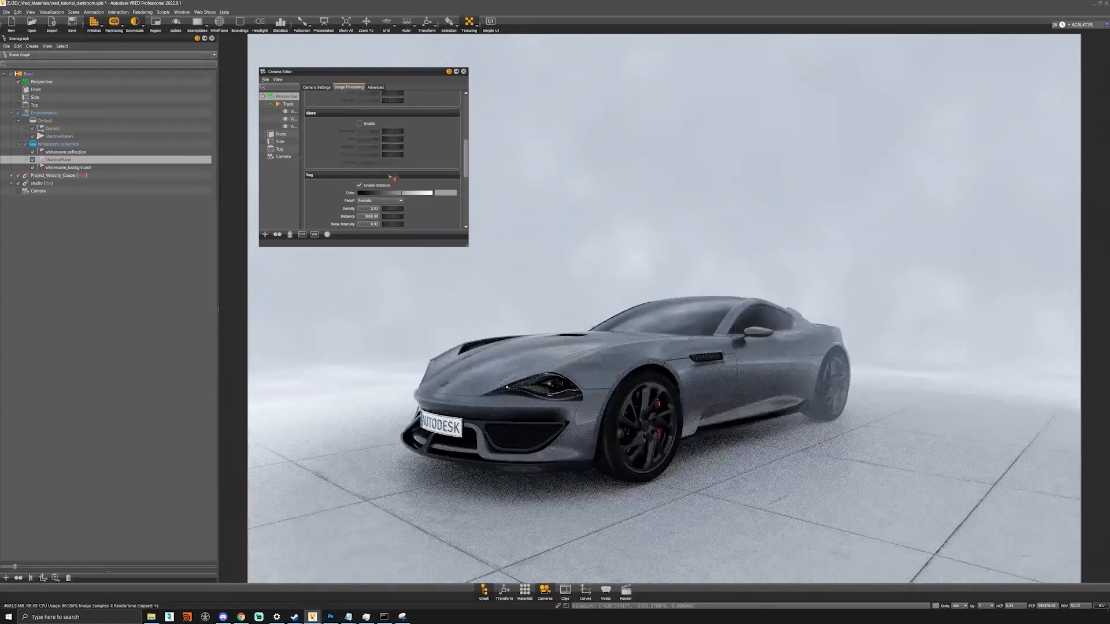
{"action": "scroll", "coordinate": [328, 195], "scroll_direction": "down", "scroll_amount": 1}
{"action": "scroll", "coordinate": [328, 194], "scroll_direction": "down", "scroll_amount": 1}
{"action": "left_click_drag", "start_coordinate": [394, 175], "coordinate": [227, 175]}
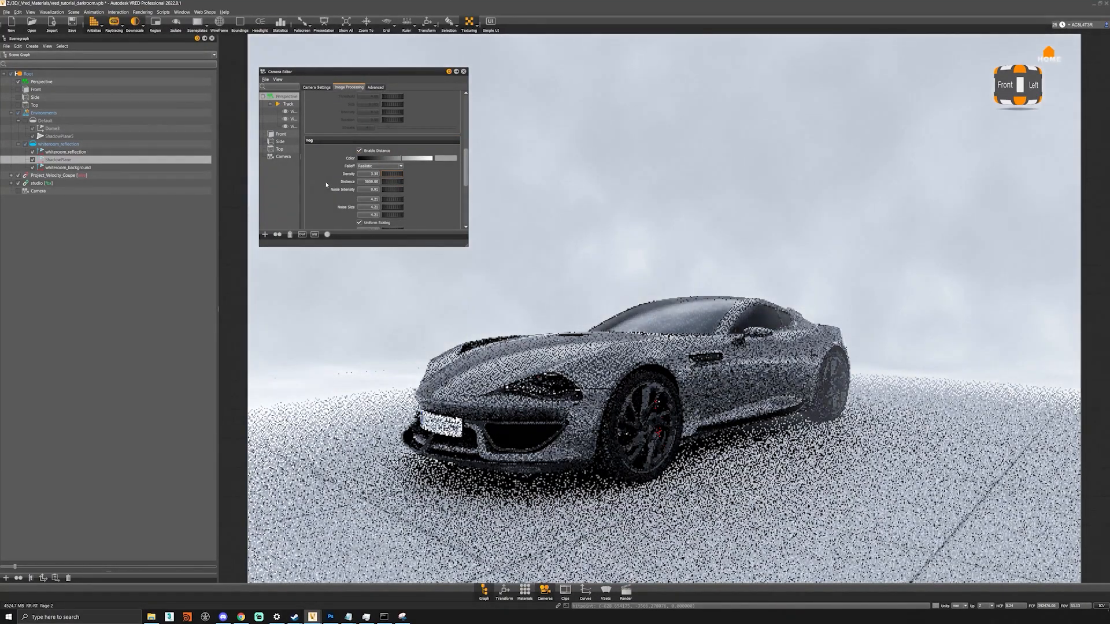
- Make the fog white with slightly more noise and a fog distance of 6000
{"action": "mouse_move", "coordinate": [396, 192]}
{"action": "left_mouse_down"}
{"action": "mouse_move", "coordinate": [345, 193]}
{"action": "mouse_move", "coordinate": [376, 200]}
{"action": "left_mouse_up"}
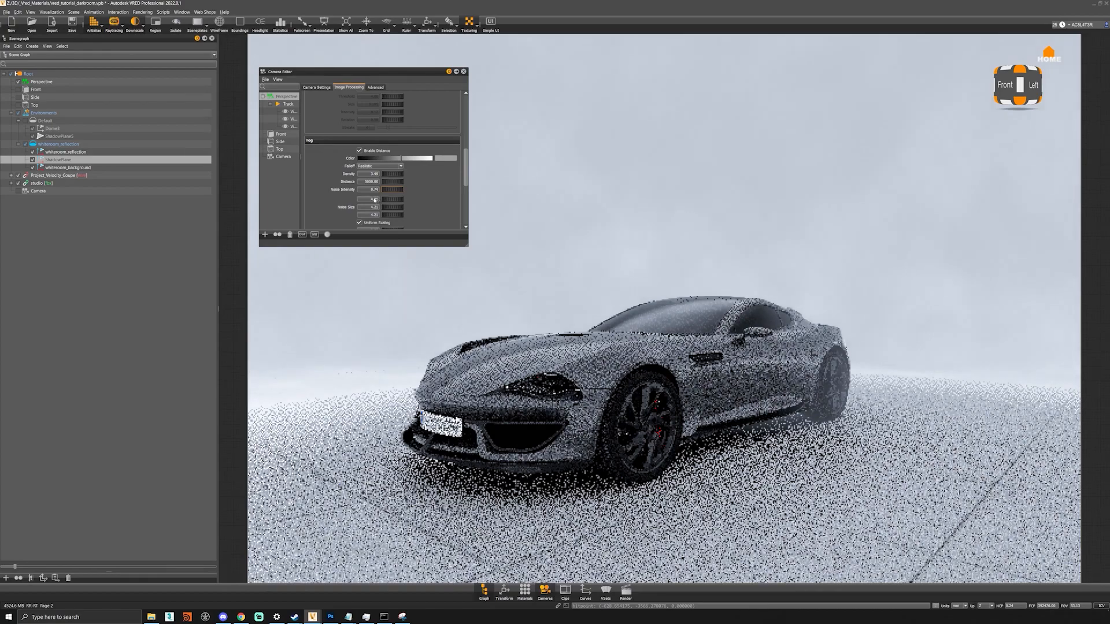
{"action": "mouse_move", "coordinate": [401, 163]}
{"action": "left_mouse_down"}
{"action": "mouse_move", "coordinate": [426, 159]}
{"action": "mouse_move", "coordinate": [415, 160]}
{"action": "left_mouse_up"}
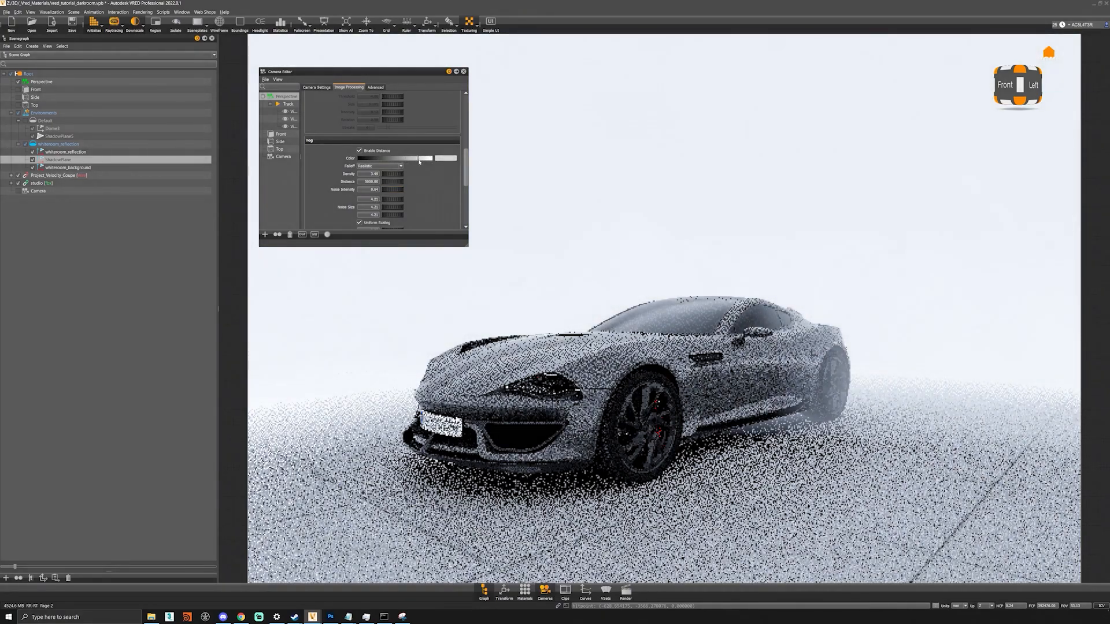
{"action": "type", "text": "8000"}
{"action": "key", "text": "Return"}
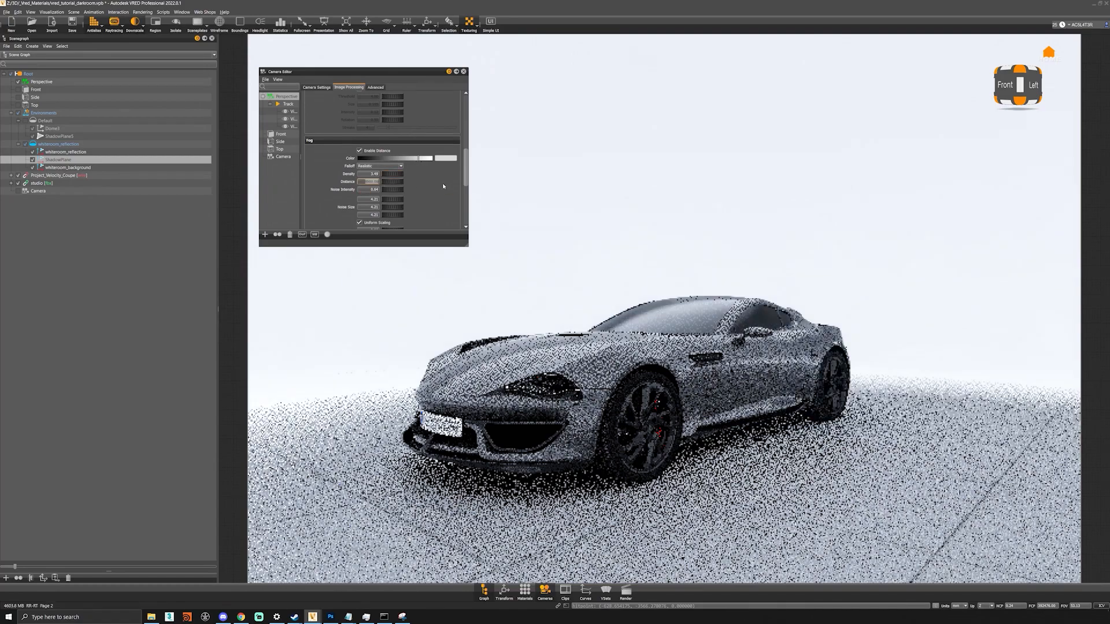
{"action": "type", "text": "6000"}
{"action": "key", "text": "Return"}
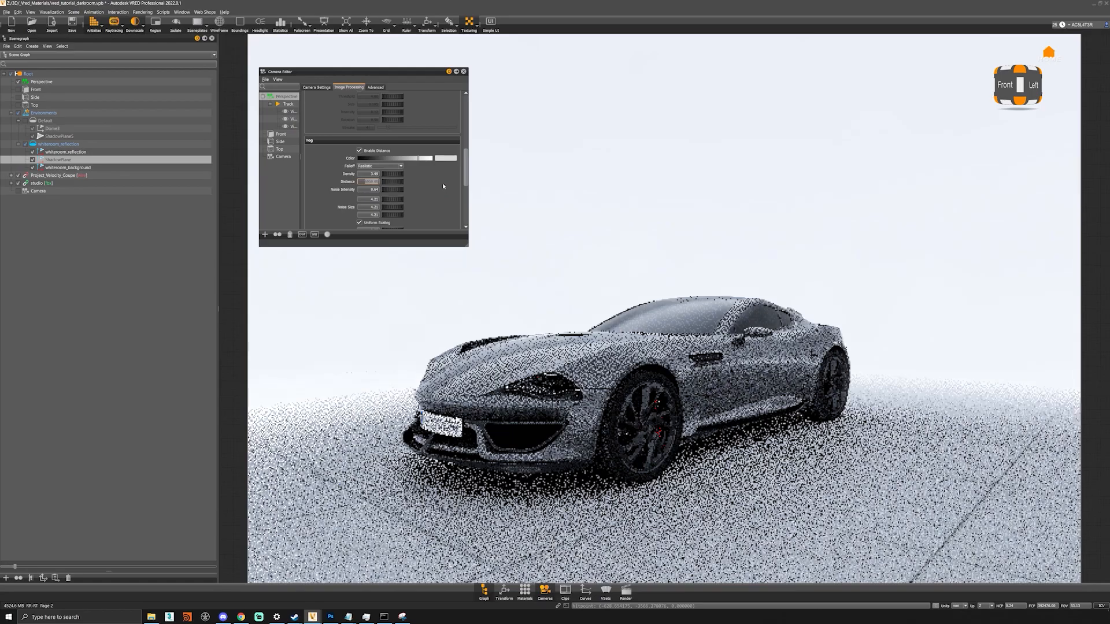
{"action": "left_click_drag", "start_coordinate": [716, 414], "coordinate": [769, 392]}
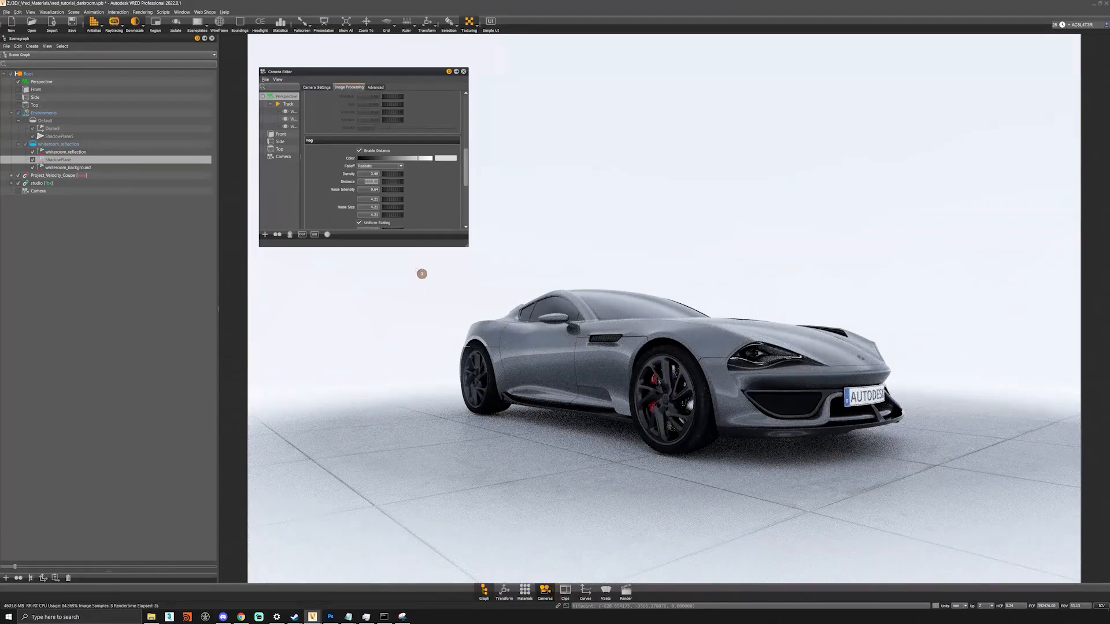
- Set the camera focal length to 55 and frame the car from a near-level angle
{"action": "left_click", "coordinate": [314, 88]}
{"action": "left_click_drag", "start_coordinate": [363, 194], "coordinate": [474, 207]}
{"action": "left_click", "coordinate": [596, 223]}
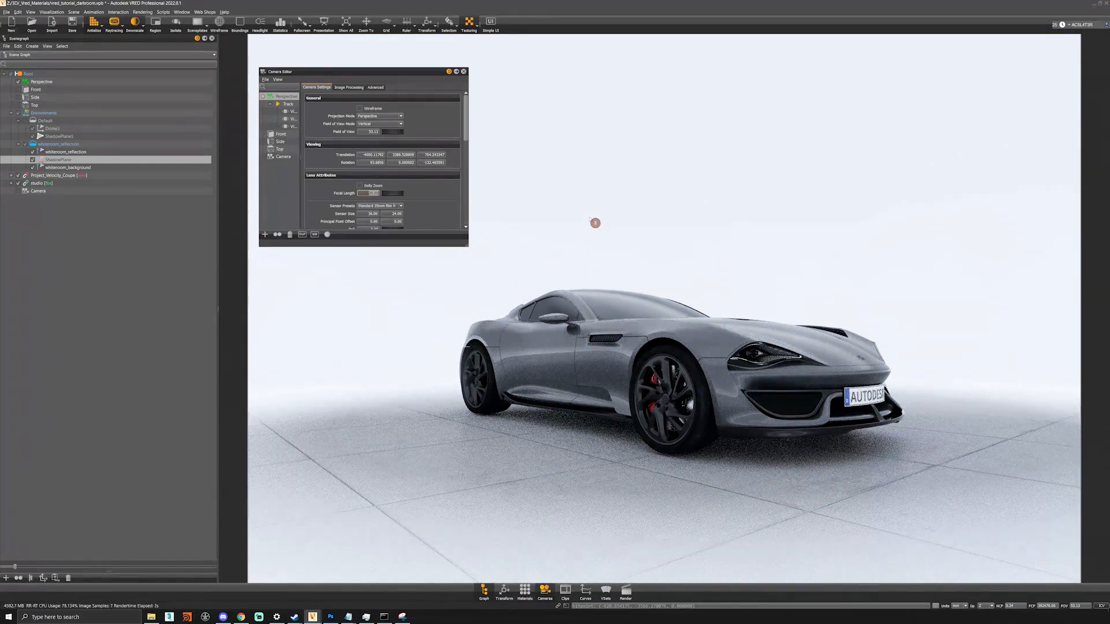
{"action": "type", "text": "55"}
{"action": "key", "text": "Return"}
{"action": "right_click_drag", "start_coordinate": [590, 220], "coordinate": [584, 330]}
{"action": "left_click_drag", "start_coordinate": [583, 331], "coordinate": [600, 287]}
{"action": "left_click_drag", "start_coordinate": [621, 345], "coordinate": [626, 344]}
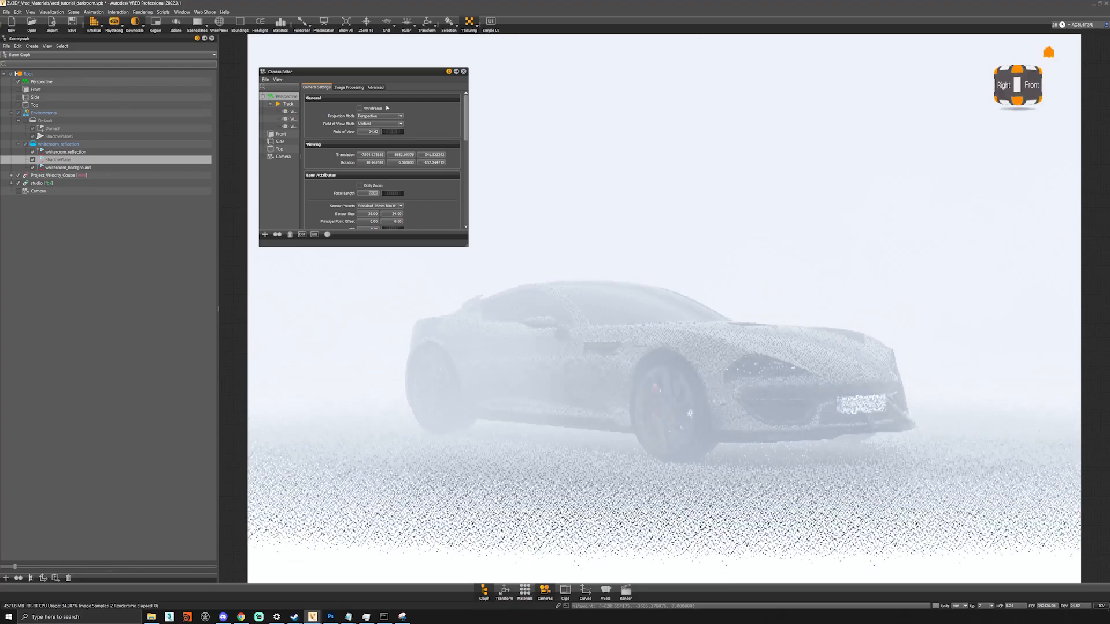
- Change the fog distance to 1200
{"action": "left_click", "coordinate": [349, 87]}
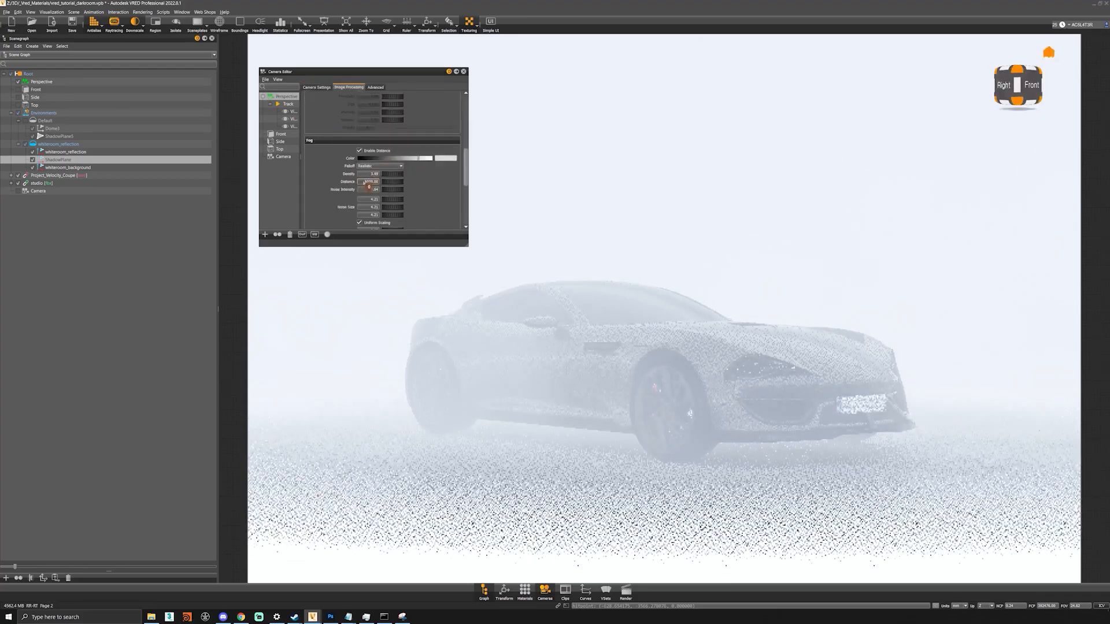
{"action": "key", "text": "Return"}
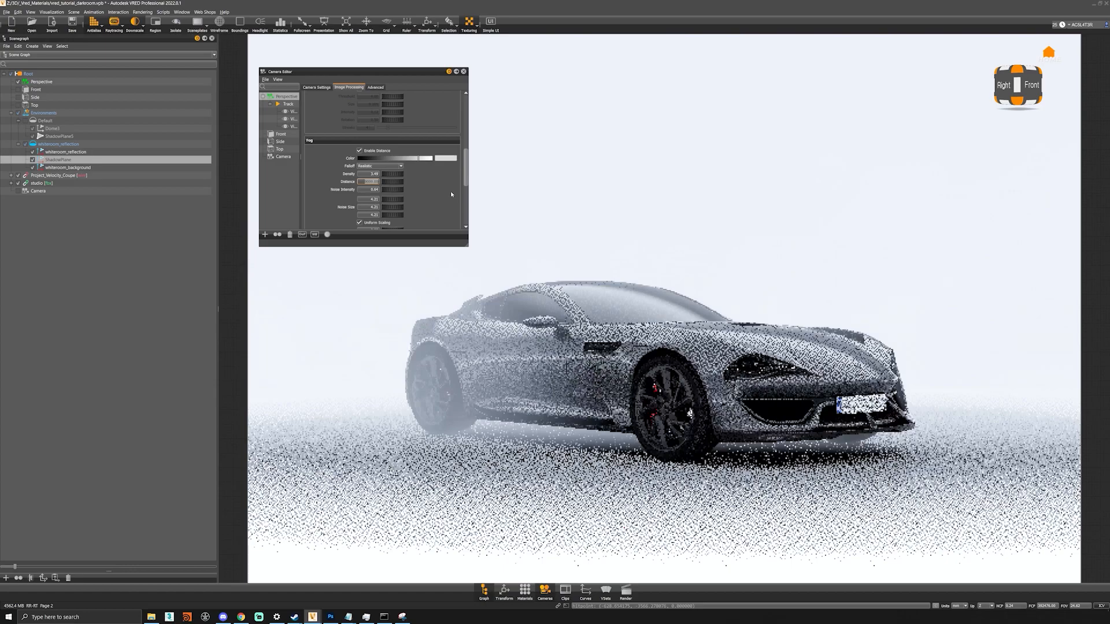
{"action": "type", "text": "12000"}
{"action": "key", "text": "Return"}
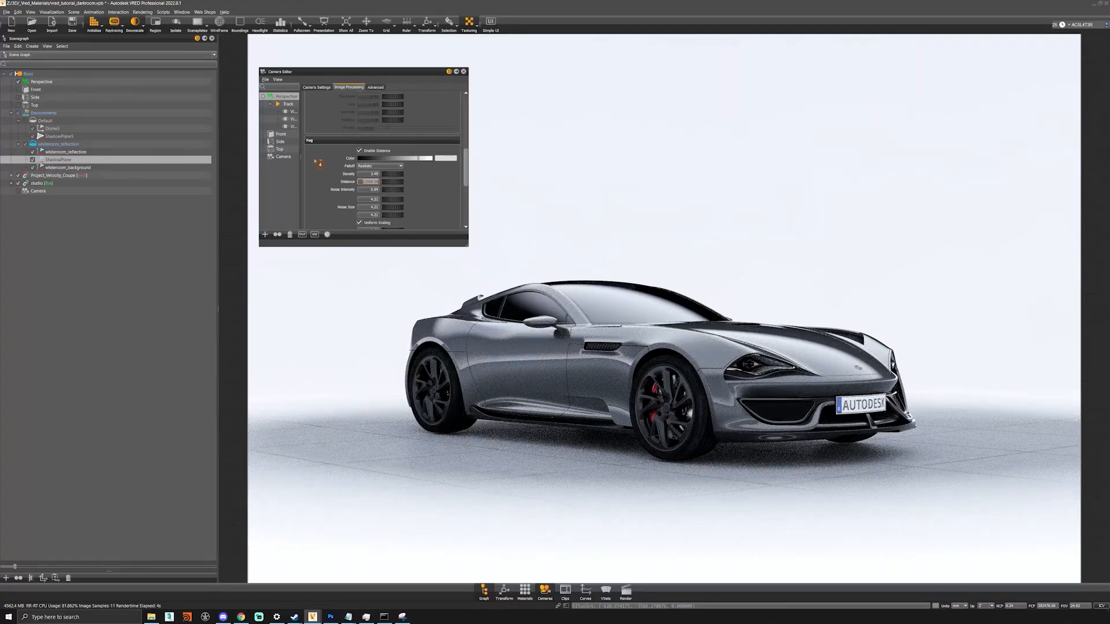
- Apply lack_blue paint to the car, try lack_red, then settle on Metallic white
{"action": "left_click", "coordinate": [526, 597]}
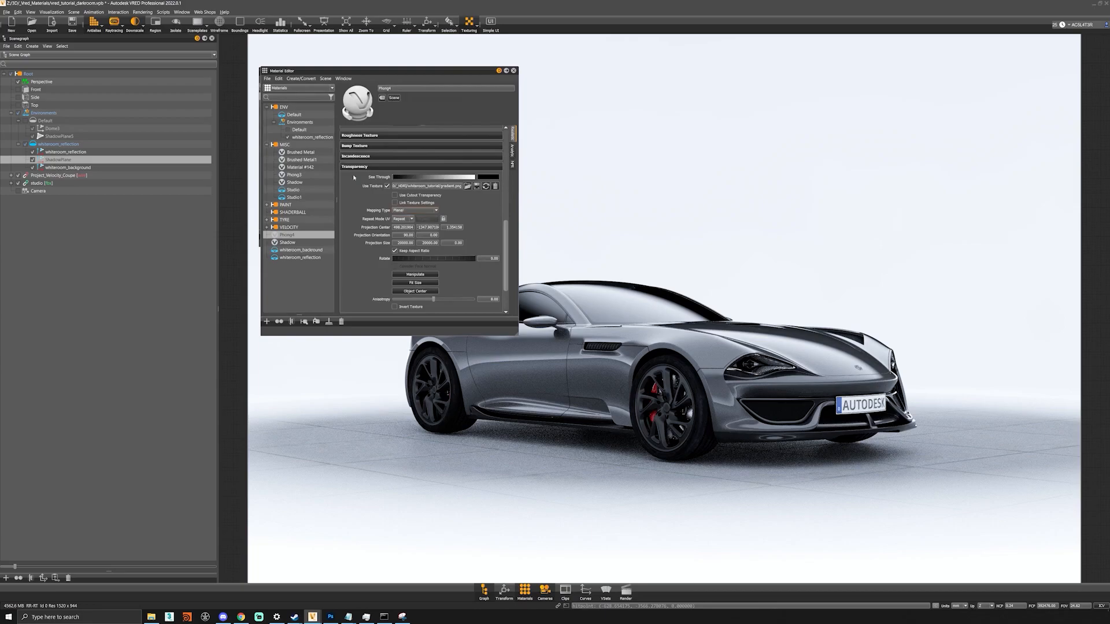
{"action": "left_click", "coordinate": [267, 145]}
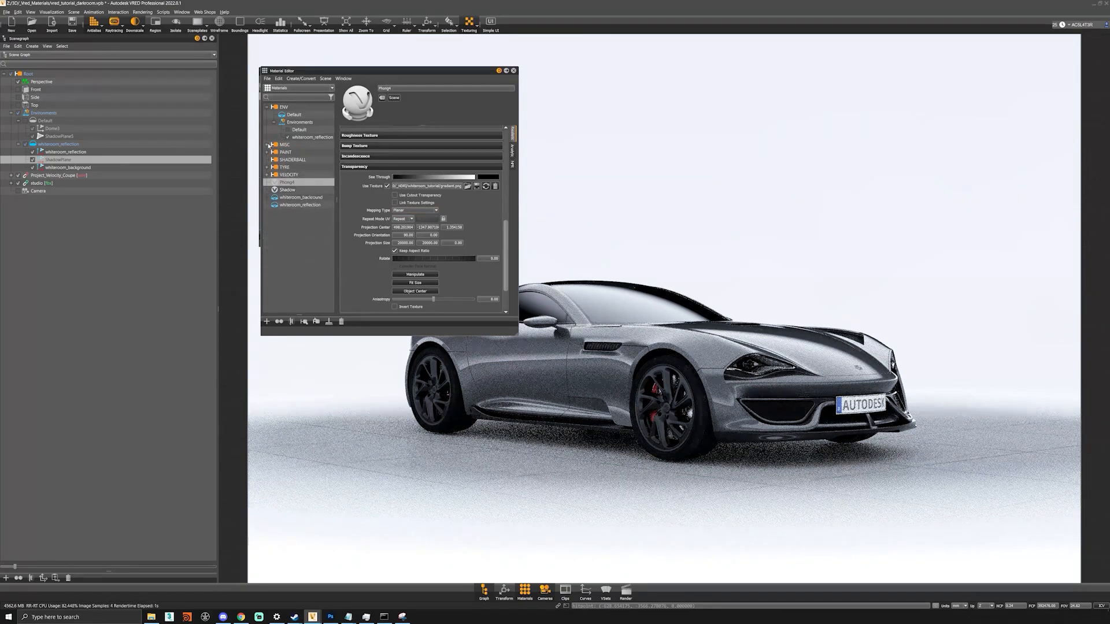
{"action": "left_click", "coordinate": [267, 152]}
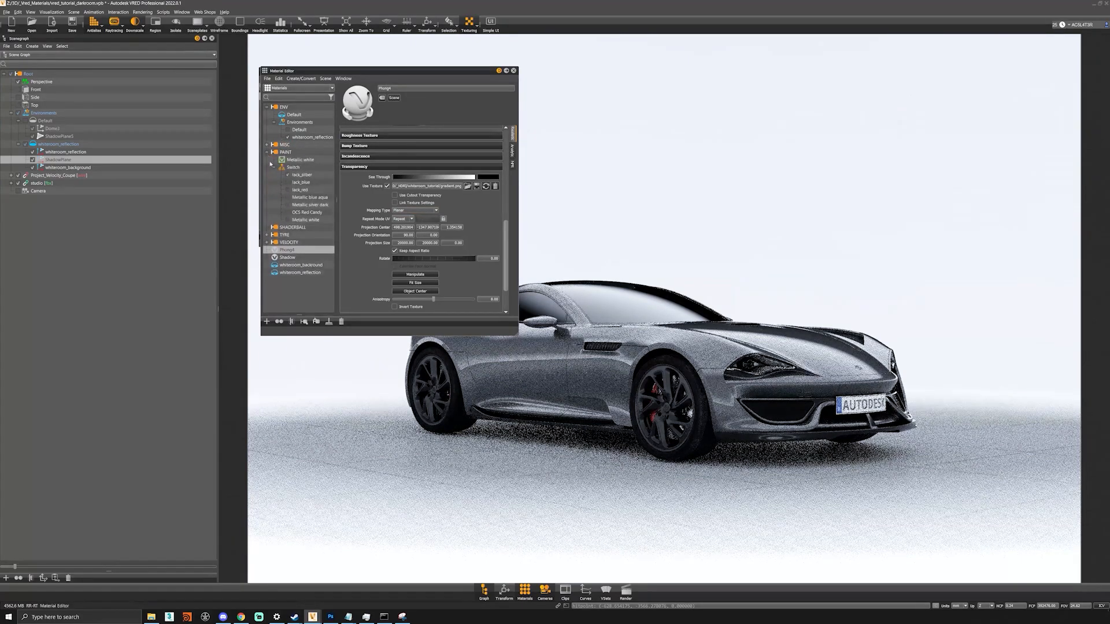
{"action": "left_click_drag", "start_coordinate": [288, 184], "coordinate": [690, 414]}
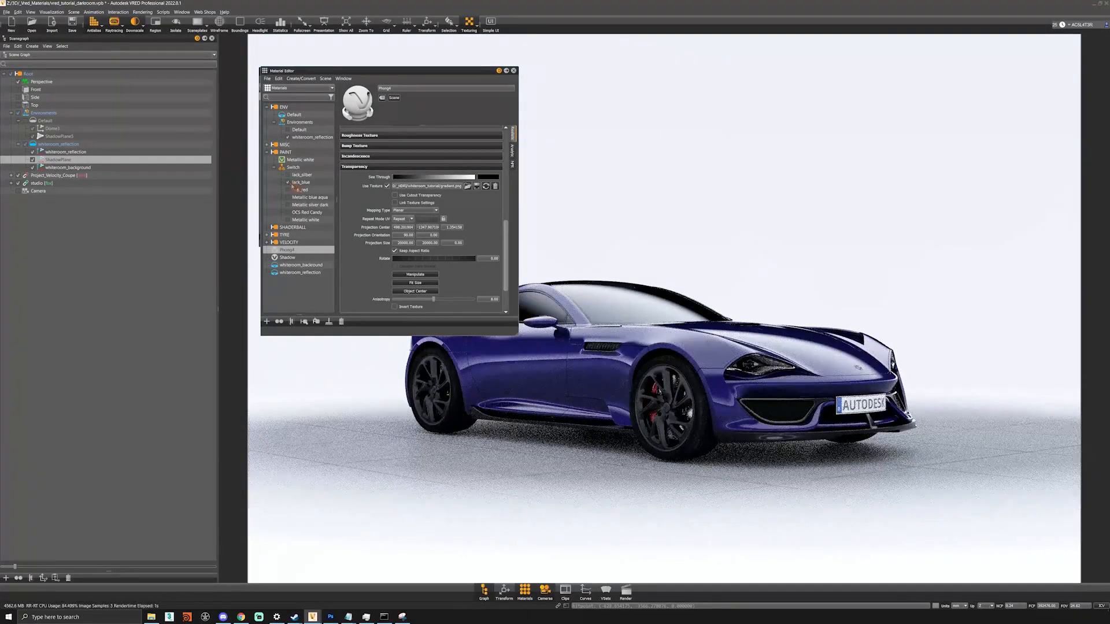
{"action": "left_click", "coordinate": [288, 191]}
{"action": "left_click", "coordinate": [288, 221]}
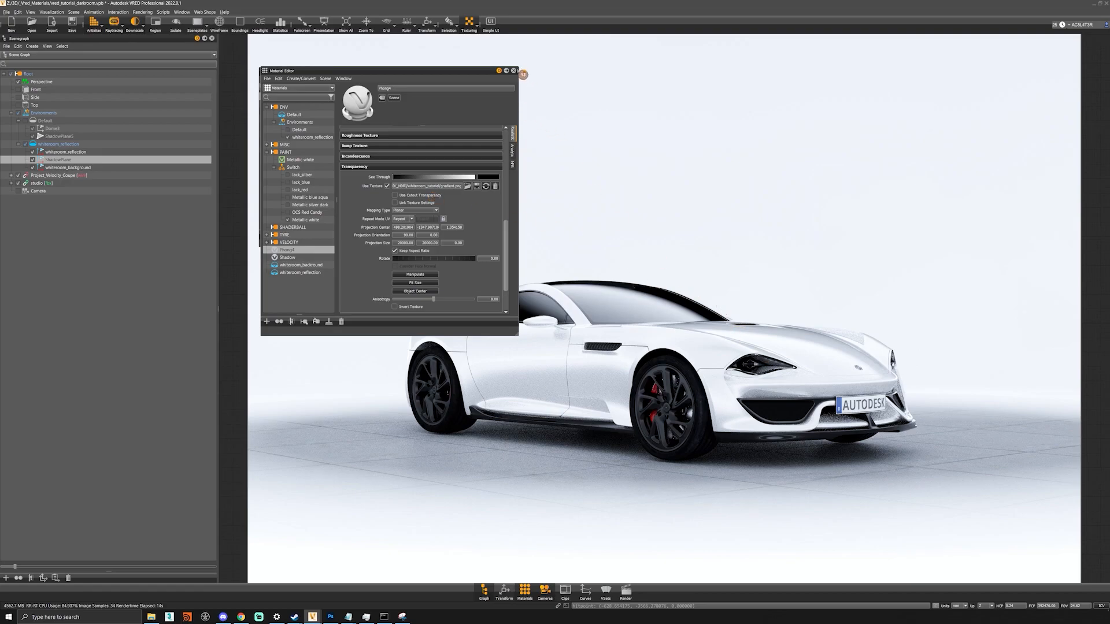
{"action": "left_click", "coordinate": [513, 71]}
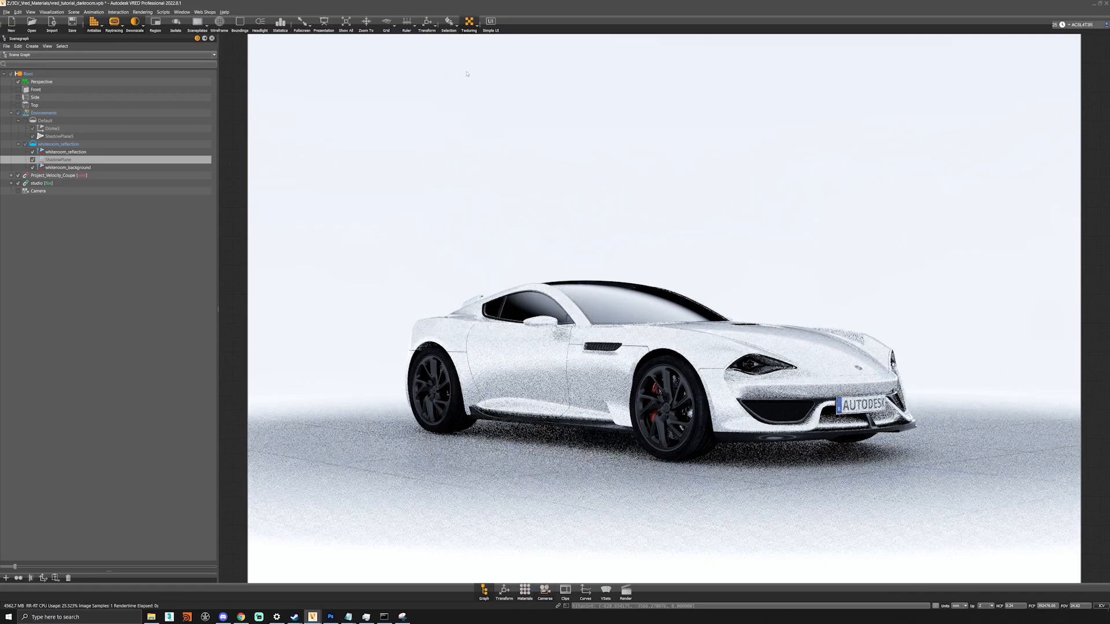
- Enable Glow and Glare in the camera's Image Processing and set Glare Threshold to 1
{"action": "left_click", "coordinate": [545, 597]}
{"action": "scroll", "coordinate": [317, 182], "scroll_direction": "down", "scroll_amount": 6}
{"action": "scroll", "coordinate": [316, 184], "scroll_direction": "up", "scroll_amount": 7}
{"action": "left_click", "coordinate": [360, 164]}
{"action": "left_click", "coordinate": [361, 211]}
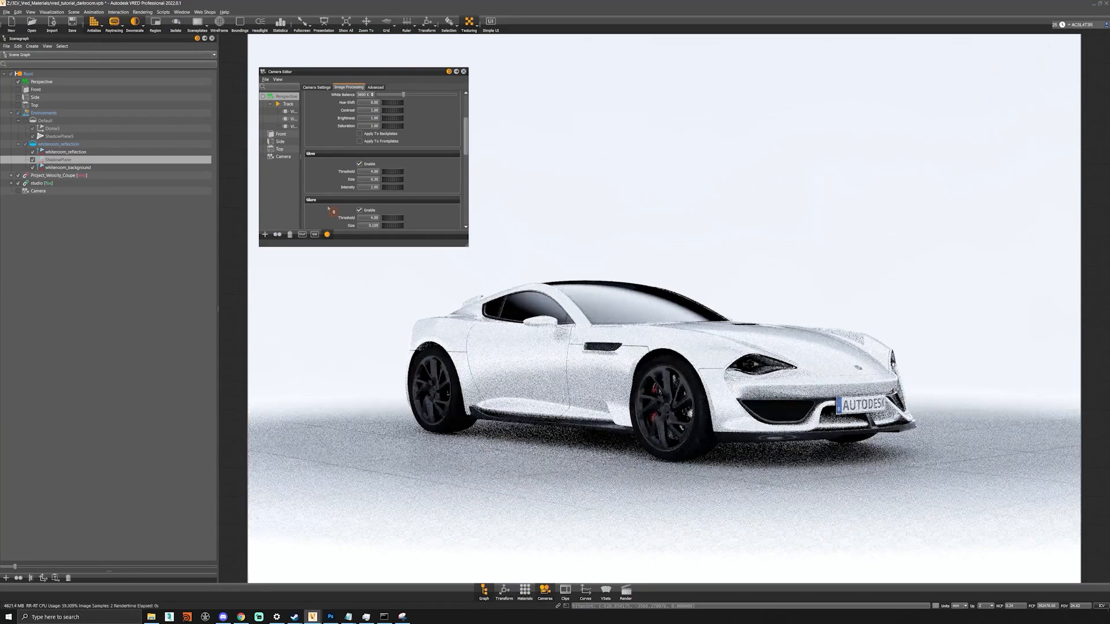
{"action": "scroll", "coordinate": [354, 210], "scroll_direction": "down", "scroll_amount": 1}
{"action": "double_click", "coordinate": [374, 203]}
{"action": "type", "text": "1"}
{"action": "key", "text": "Return"}
{"action": "double_click", "coordinate": [367, 155]}
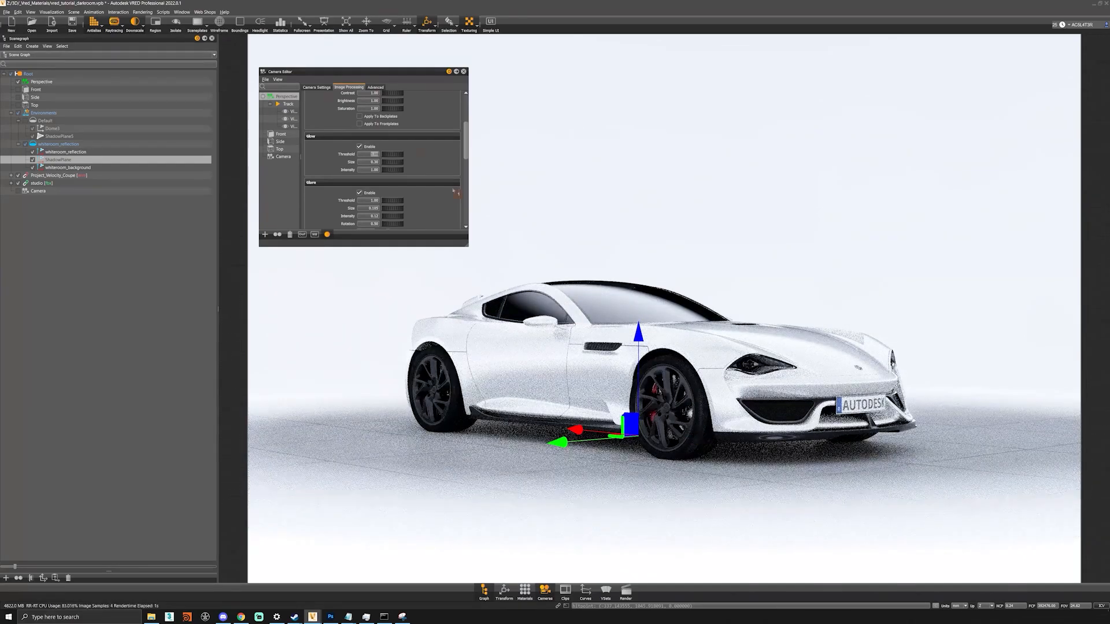
- Find the Bulb material and set its Incandescence Intensity to 5
{"action": "left_click", "coordinate": [531, 595]}
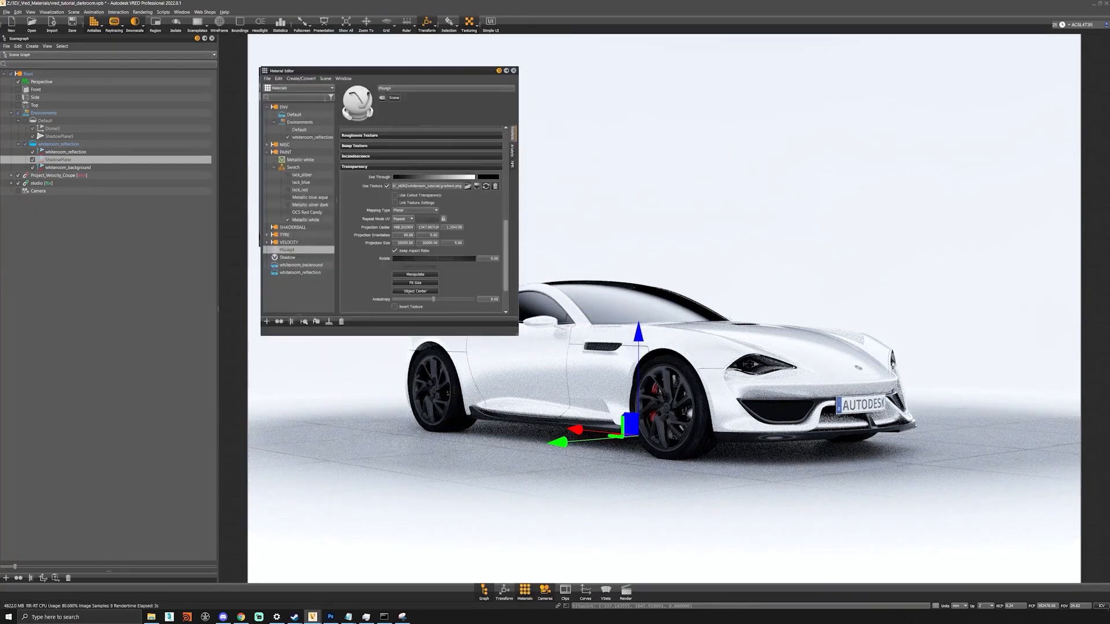
{"action": "type", "text": "bul"}
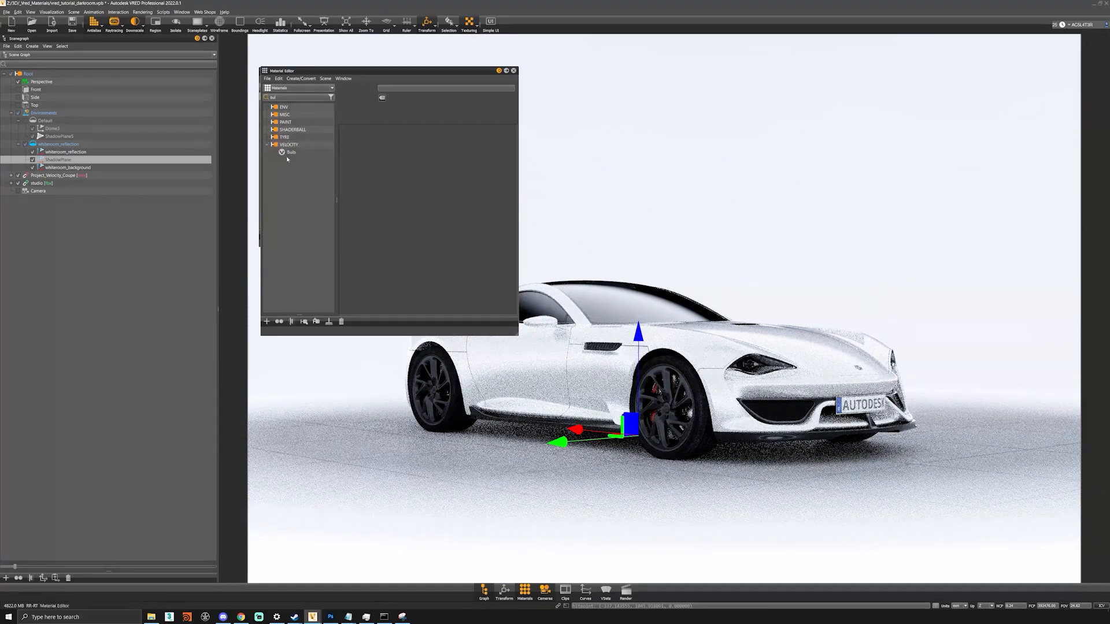
{"action": "left_click", "coordinate": [288, 152]}
{"action": "double_click", "coordinate": [492, 168]}
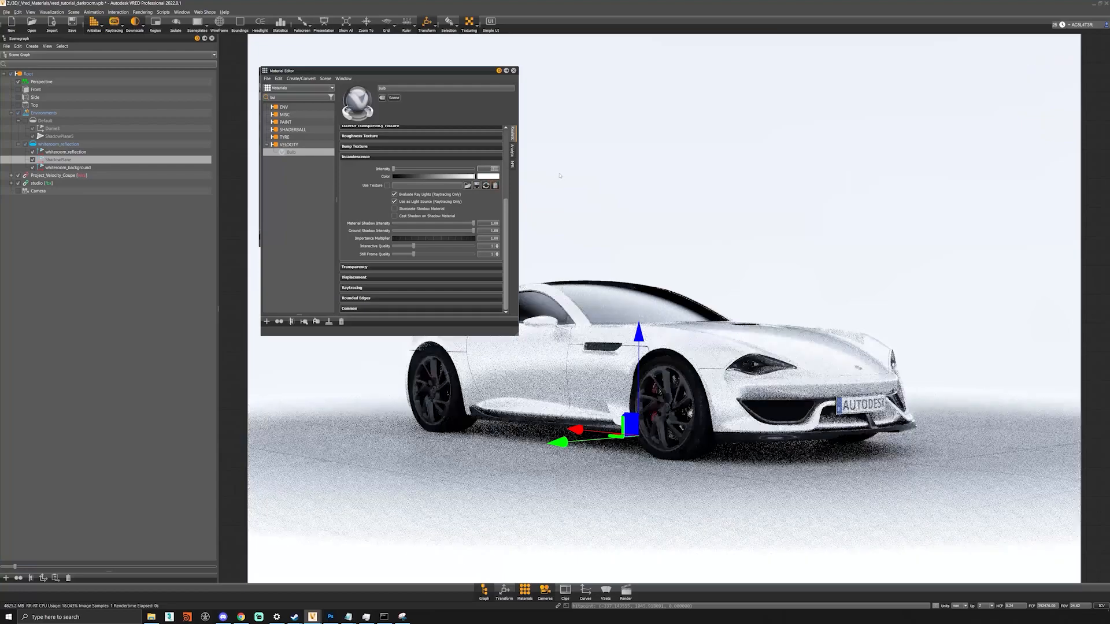
{"action": "type", "text": "5"}
{"action": "key", "text": "Return"}
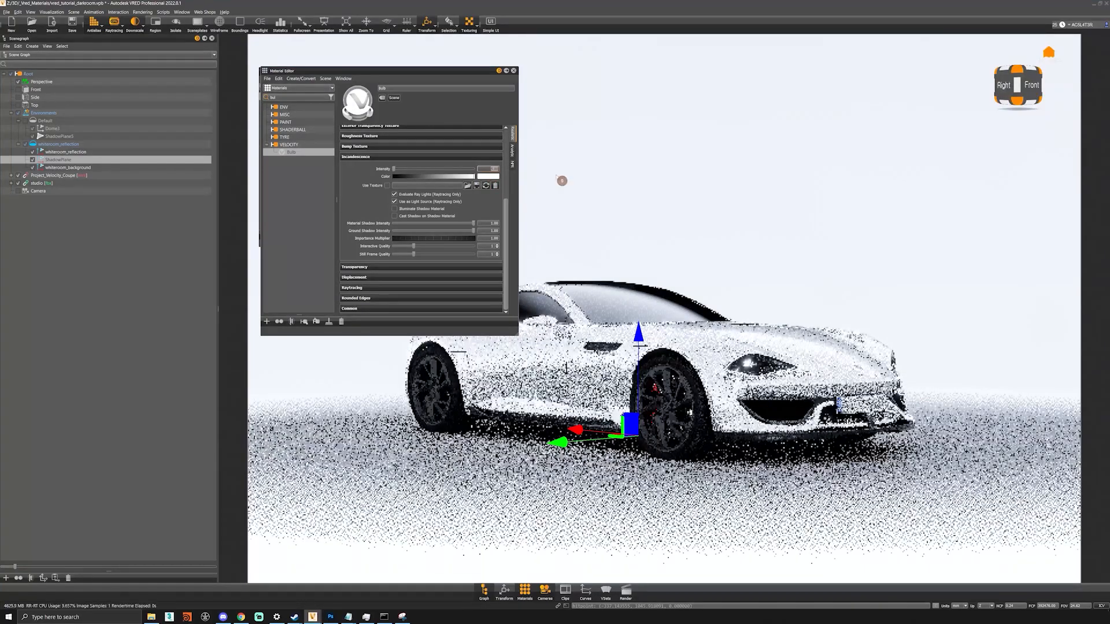
- Close the Material Editor and Camera Editor, hiding the car's transform manipulator
{"action": "left_click", "coordinate": [513, 71]}
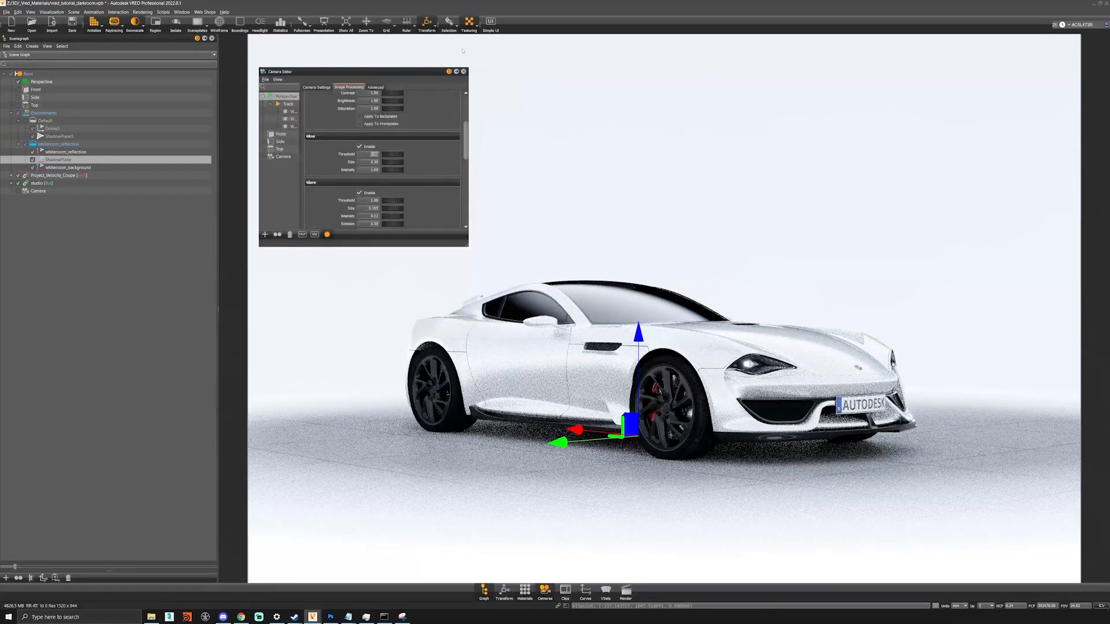
{"action": "left_click", "coordinate": [469, 22]}
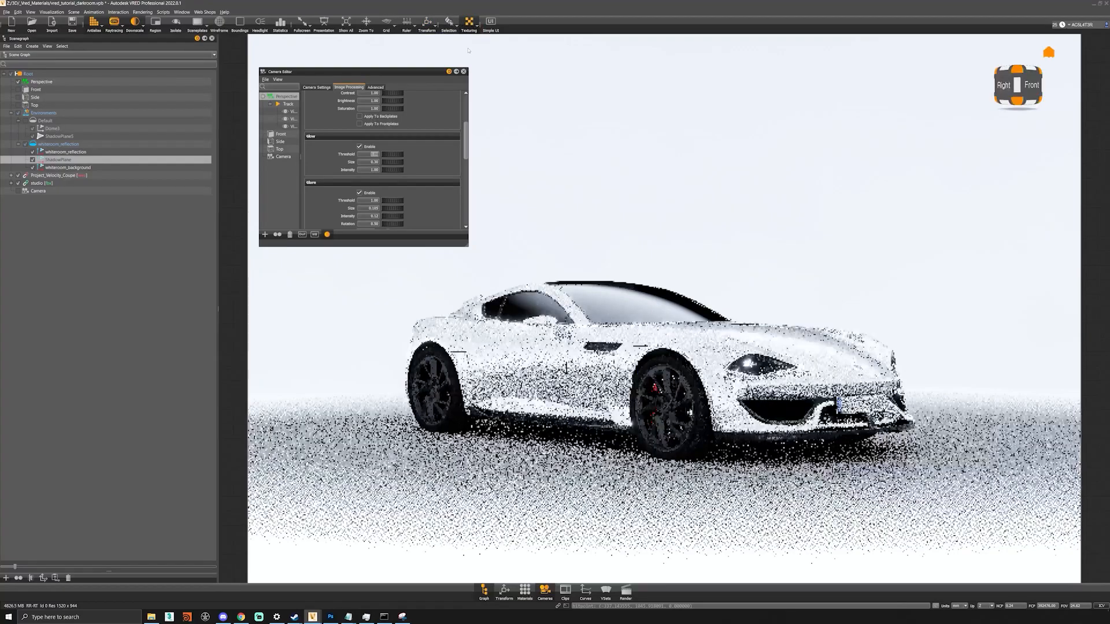
{"action": "left_click", "coordinate": [463, 71]}
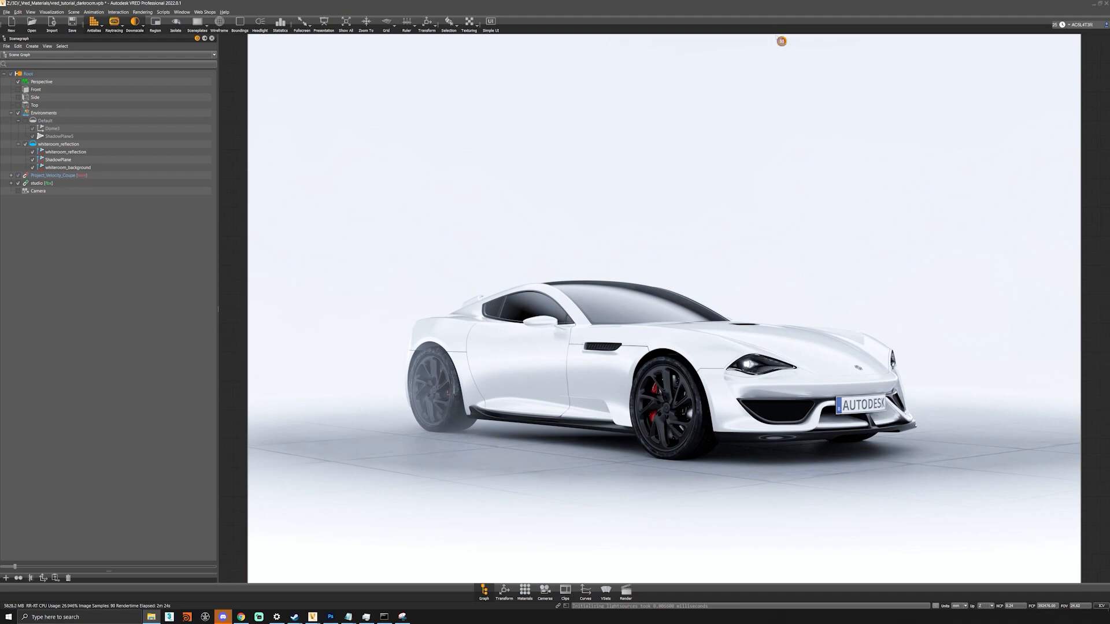
{"action": "left_click_drag", "start_coordinate": [845, 384], "coordinate": [716, 386]}
{"action": "right_click_drag", "start_coordinate": [715, 387], "coordinate": [757, 398]}
{"action": "left_click_drag", "start_coordinate": [757, 398], "coordinate": [769, 396]}
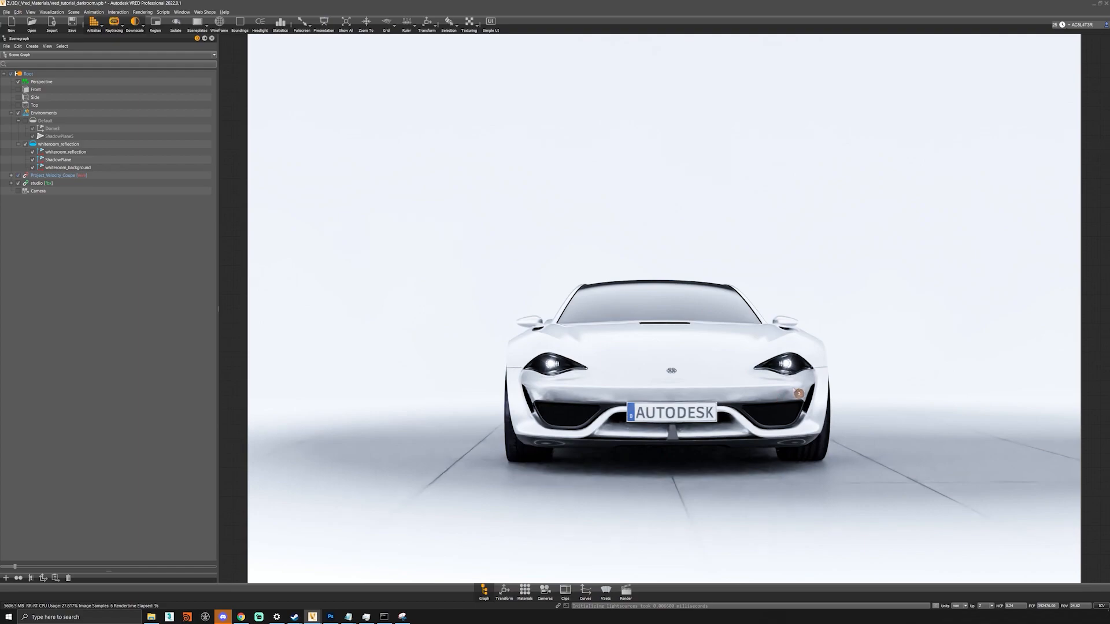
{"action": "mouse_move", "coordinate": [769, 395]}
{"action": "left_mouse_down"}
{"action": "mouse_move", "coordinate": [608, 396]}
{"action": "mouse_move", "coordinate": [728, 402]}
{"action": "mouse_move", "coordinate": [764, 387]}
{"action": "mouse_move", "coordinate": [758, 412]}
{"action": "left_mouse_up"}
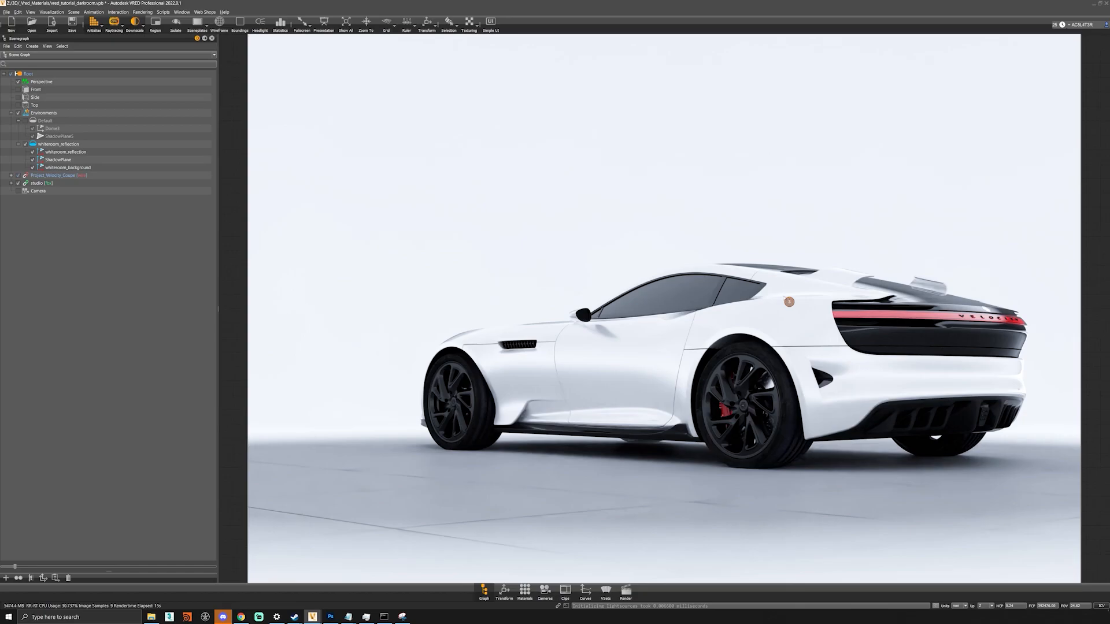
{"action": "left_click_drag", "start_coordinate": [812, 419], "coordinate": [757, 451], "text": "alt"}
{"action": "middle_click_drag", "start_coordinate": [758, 451], "coordinate": [755, 381], "text": "alt"}
{"action": "left_click_drag", "start_coordinate": [755, 381], "coordinate": [771, 340], "text": "alt"}
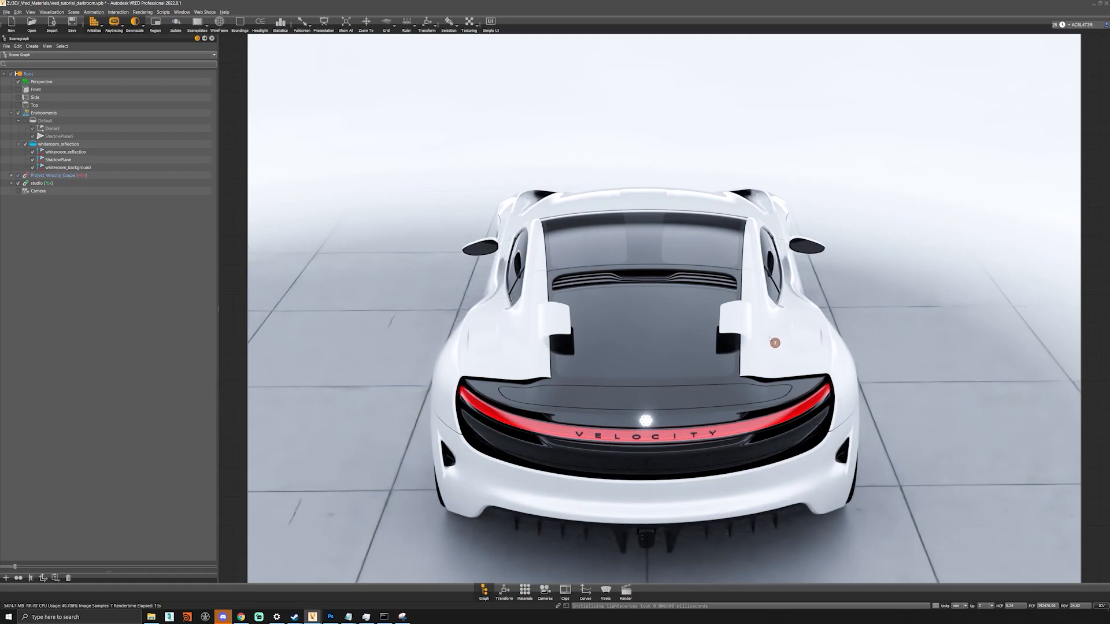
{"action": "left_click_drag", "start_coordinate": [658, 345], "coordinate": [755, 442]}
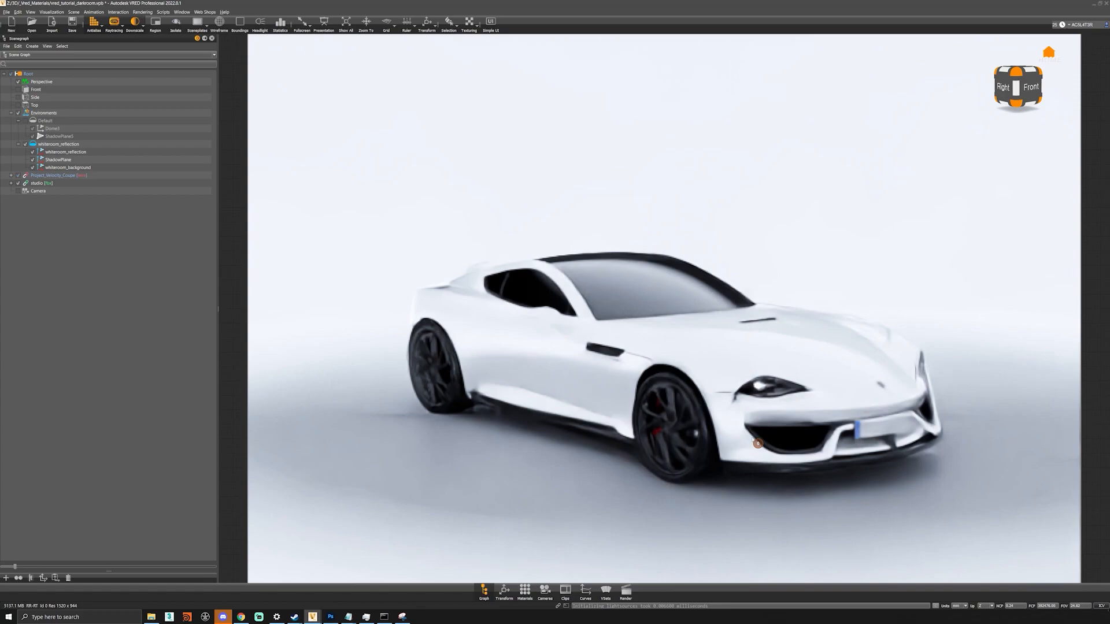